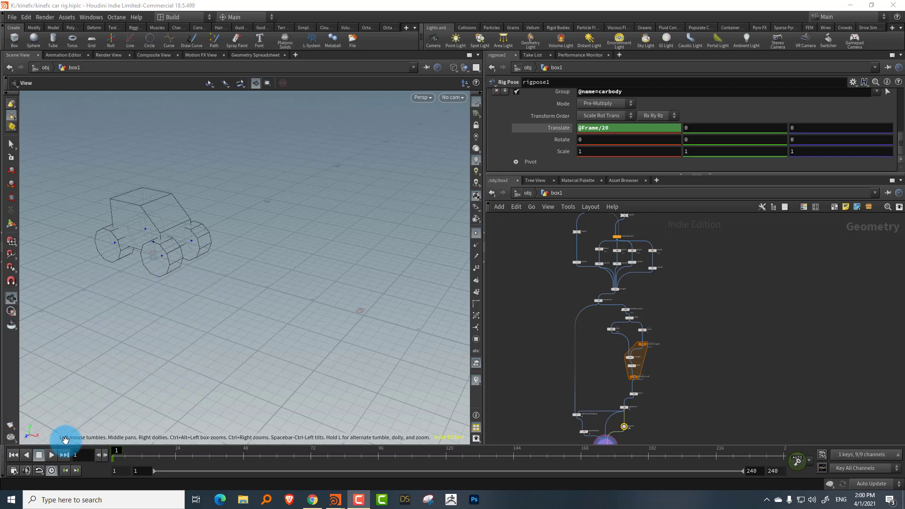
# - Play the finished car rig animation, stop it, and replay it from near the start
pyautogui.click(52, 455)
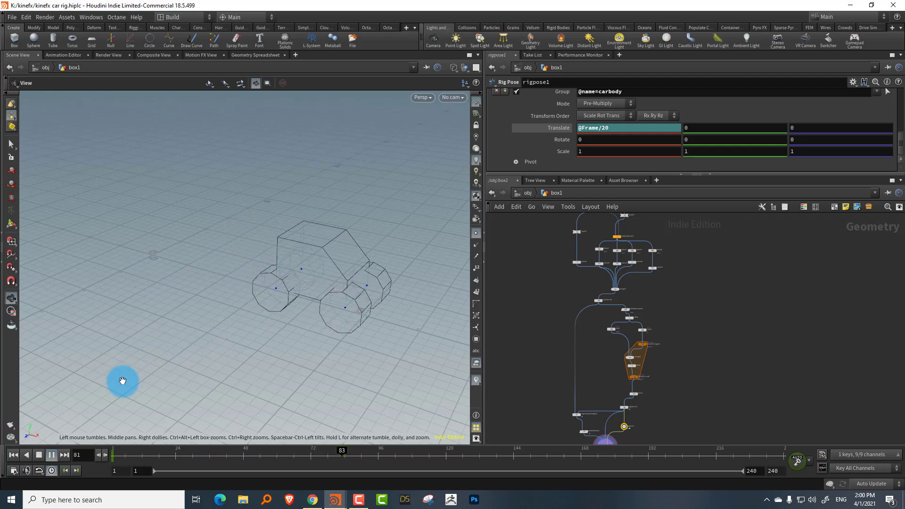
pyautogui.click(39, 454)
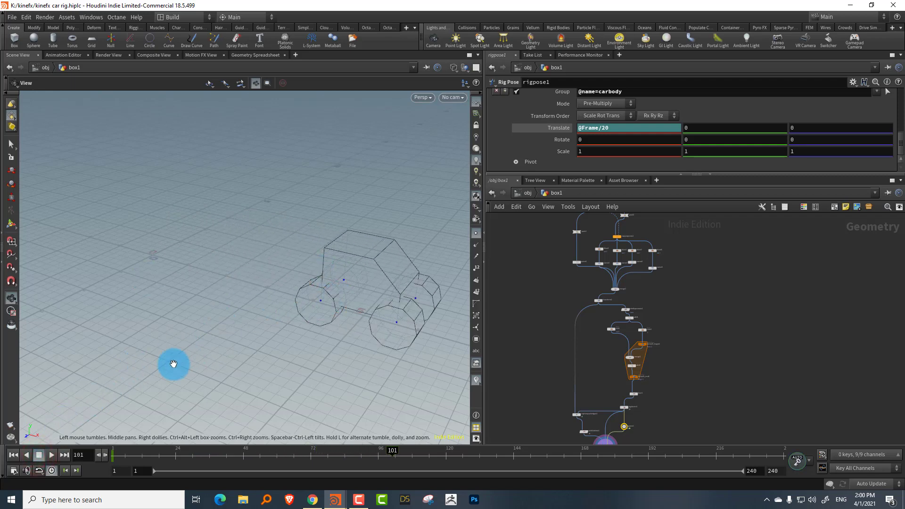
pyautogui.click(135, 463)
pyautogui.click(52, 454)
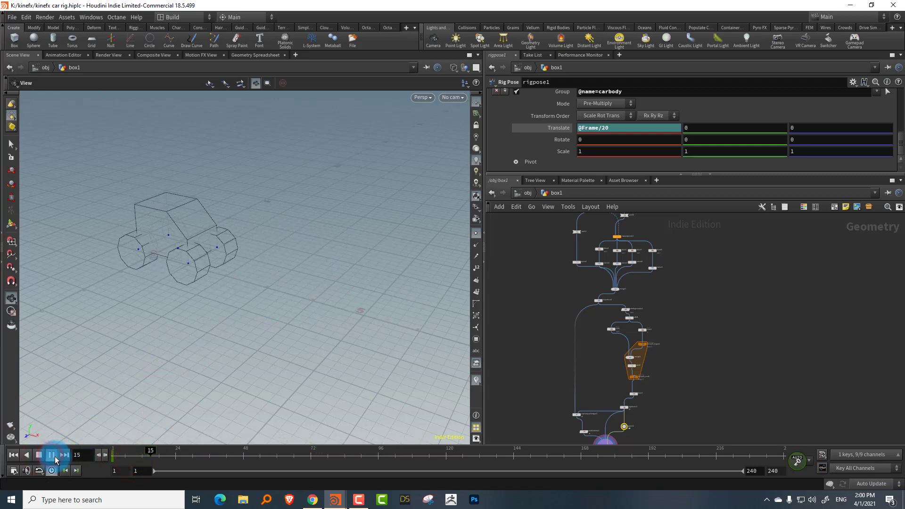
# - Switch to the empty untitled.hip scene in the other Houdini window
pyautogui.moveTo(335, 499)
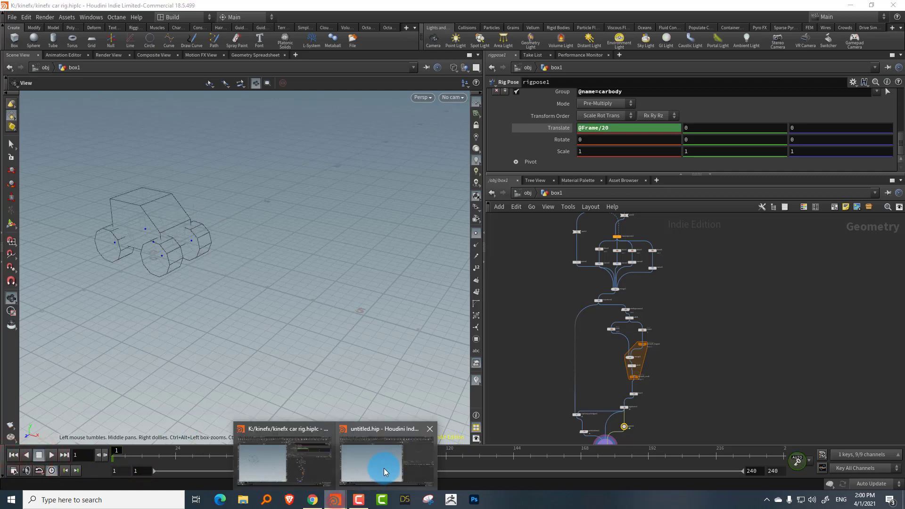
pyautogui.click(380, 464)
pyautogui.click(626, 272)
pyautogui.moveTo(614, 217); pyautogui.dragTo(470, 218)
pyautogui.moveTo(596, 248); pyautogui.dragTo(633, 201)
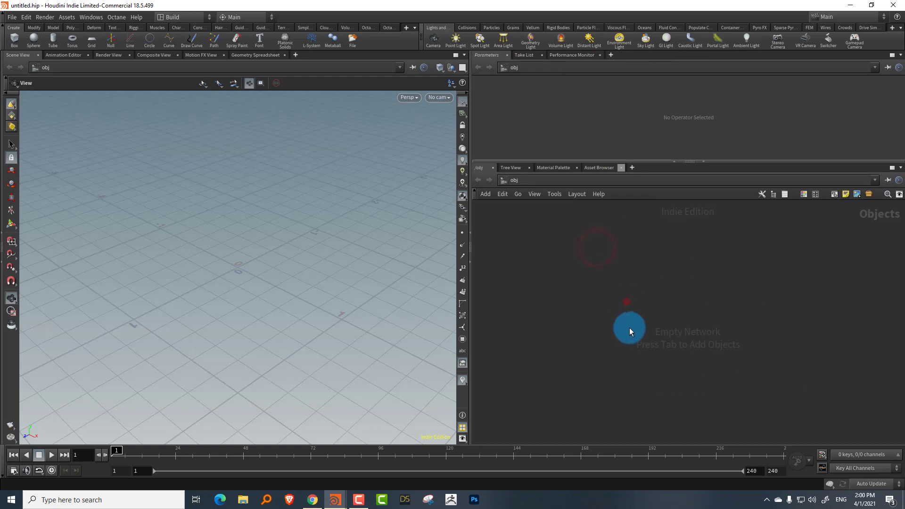
# - Add a Geometry object to the scene and enter its network
pyautogui.press('Tab')
pyautogui.write('geo')
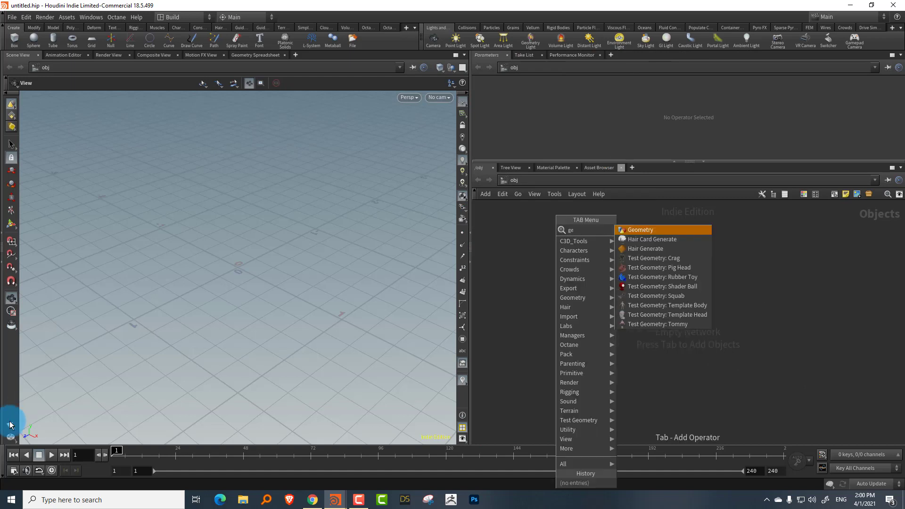
pyautogui.press('Return')
pyautogui.click(10, 425)
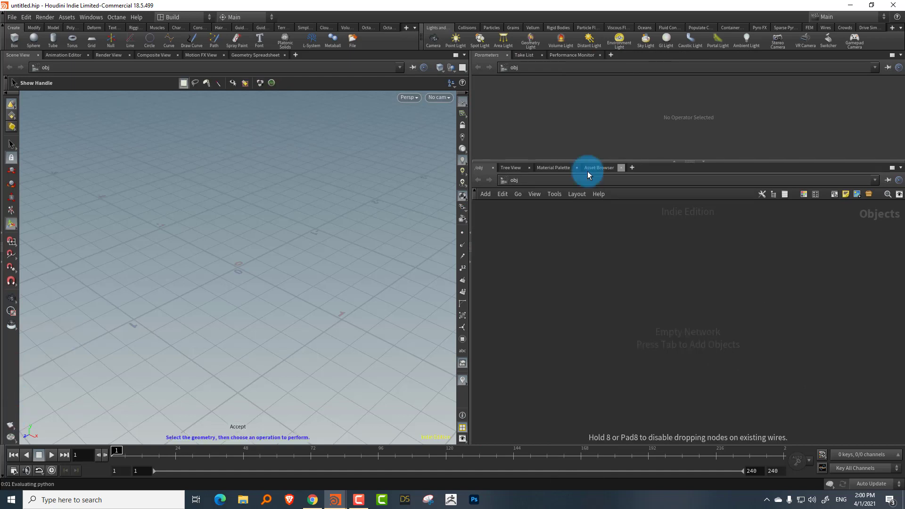
# - Add a Box node to the geometry network
pyautogui.press('Tab')
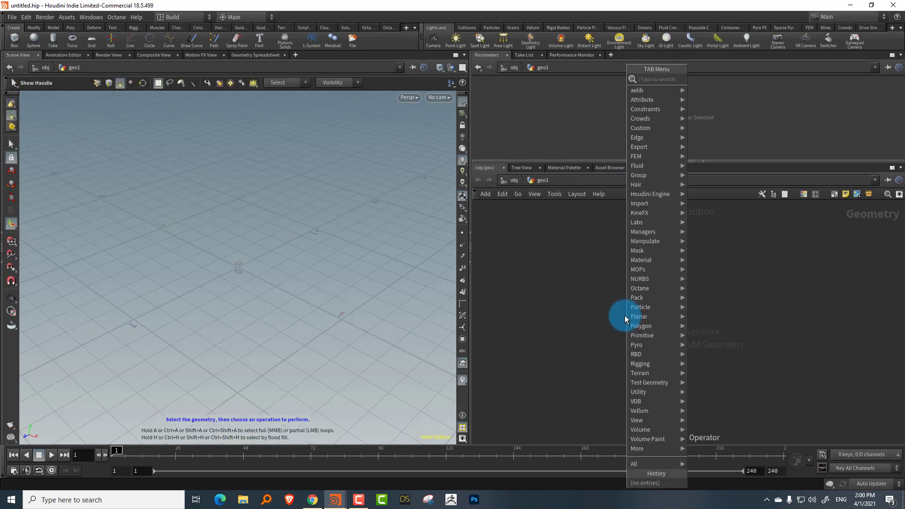
pyautogui.write('box')
pyautogui.click(721, 78)
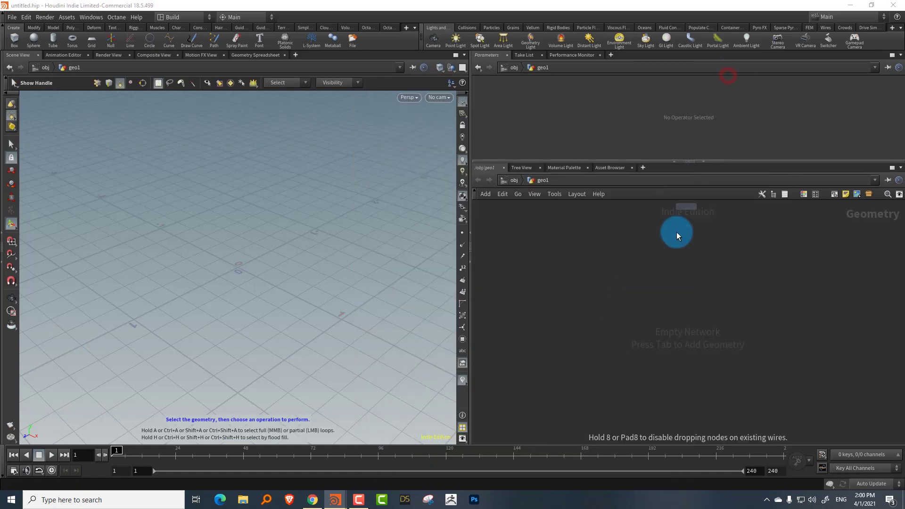
pyautogui.click(662, 279)
pyautogui.click(306, 268)
# - Set the box's Center Y to a relative reference of ch("sizey")/2 and stretch its X size to about 1.21
pyautogui.click(661, 171)
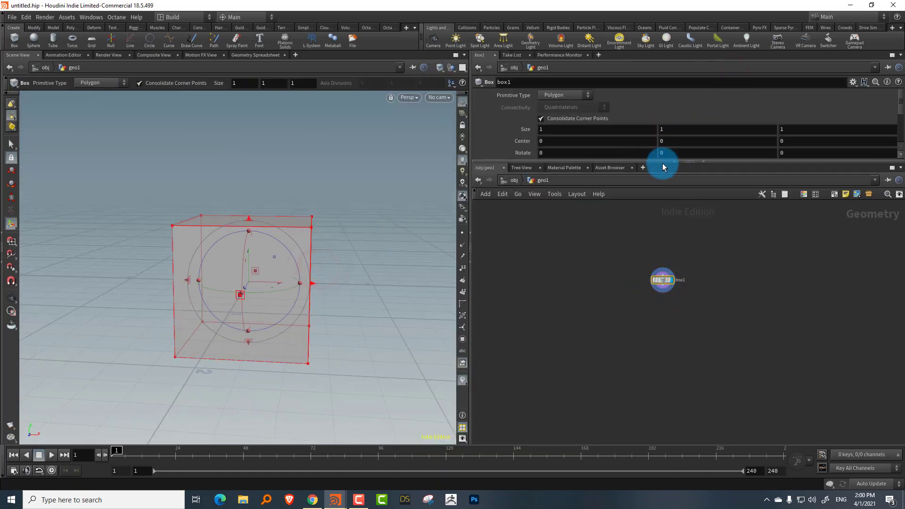
pyautogui.moveTo(662, 167); pyautogui.dragTo(655, 219)
pyautogui.rightClick(686, 130)
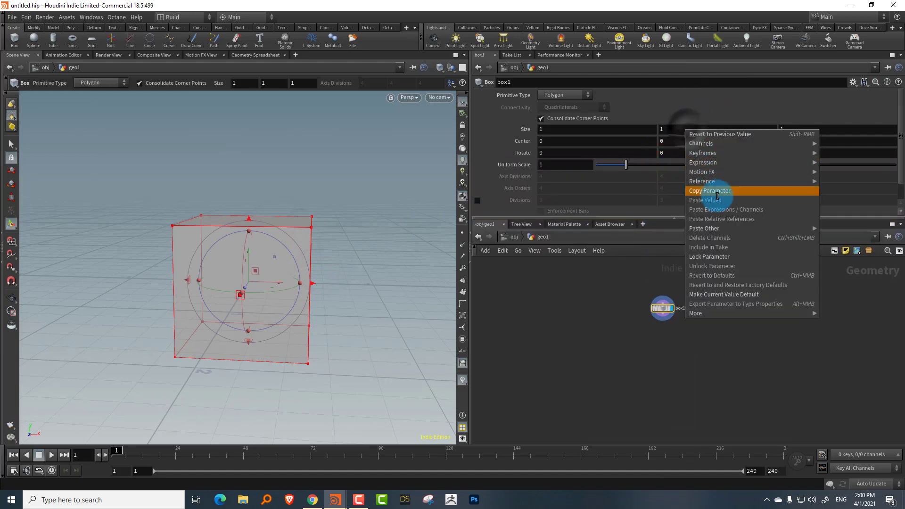
pyautogui.click(710, 188)
pyautogui.rightClick(686, 142)
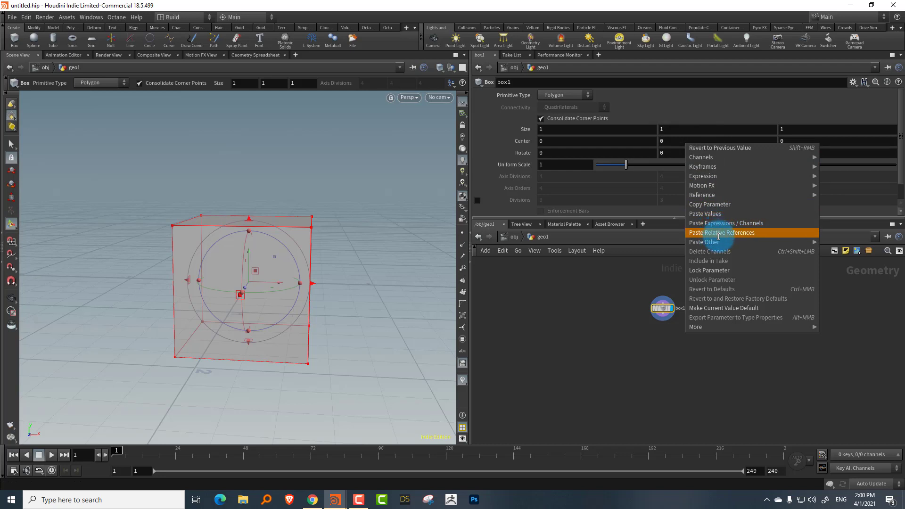
pyautogui.click(721, 224)
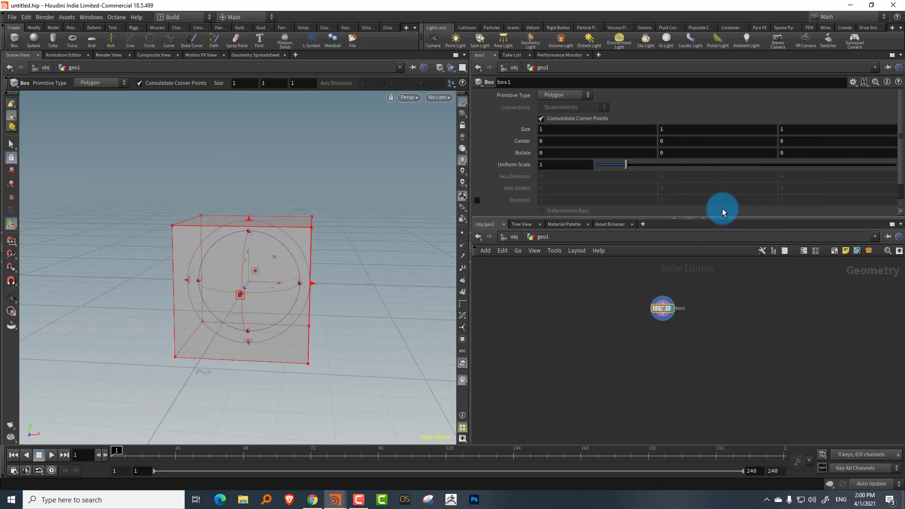
pyautogui.click(668, 141)
pyautogui.write('2')
pyautogui.press('Return')
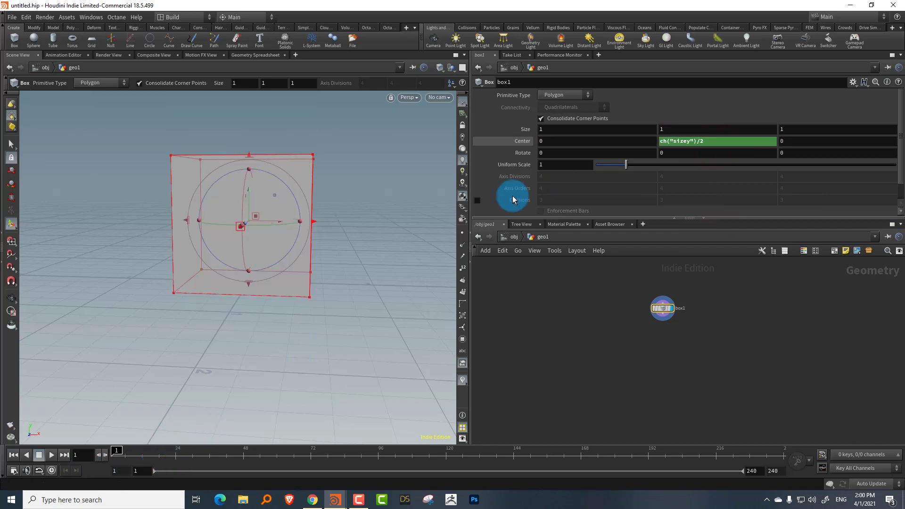
pyautogui.moveTo(355, 210); pyautogui.dragTo(322, 232)
# - Bevel the box's upper edge at the positive X end with PolyBevel, using a distance of about 0.462
pyautogui.press('s')
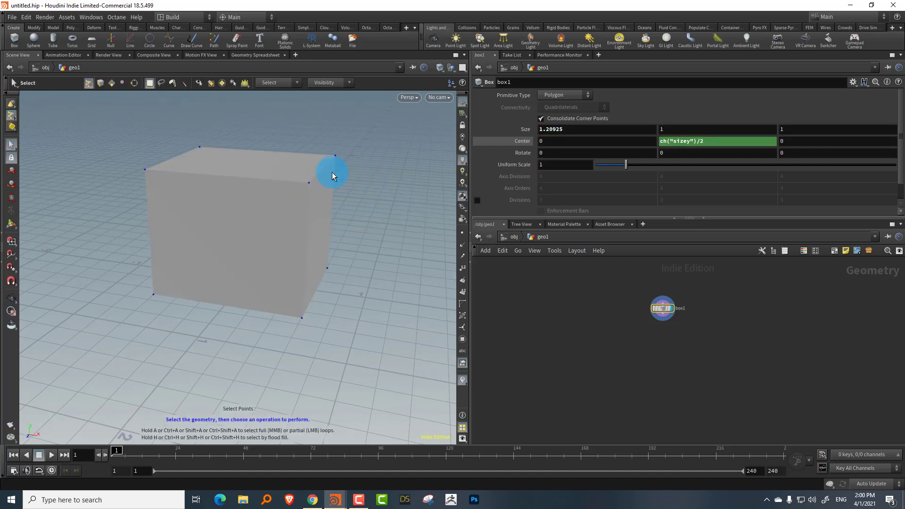
pyautogui.press('3')
pyautogui.click(314, 176)
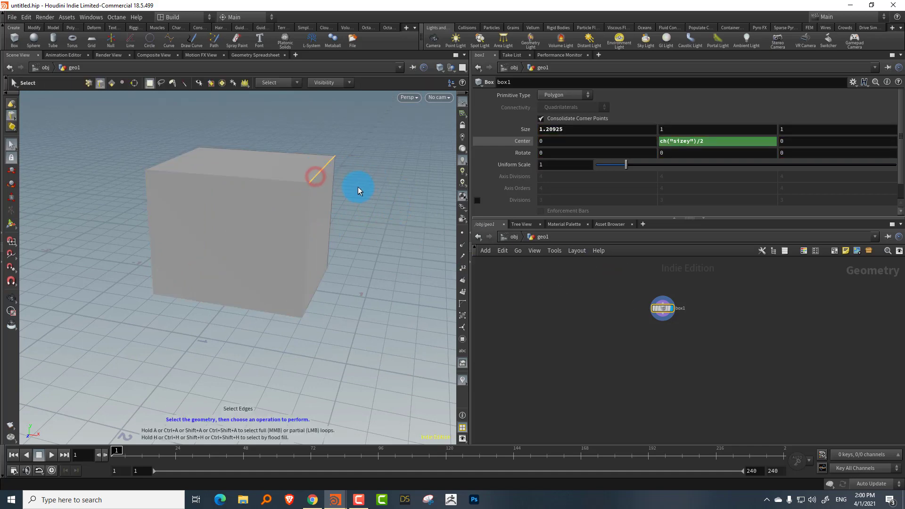
pyautogui.press('Tab')
pyautogui.write('bevel')
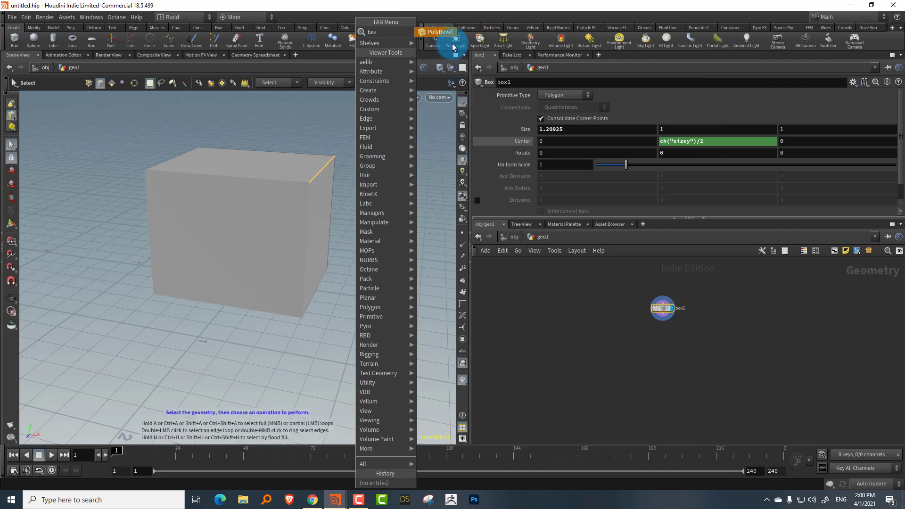
pyautogui.click(448, 38)
pyautogui.moveTo(618, 140); pyautogui.dragTo(703, 150)
pyautogui.scroll(2, 629, 348)
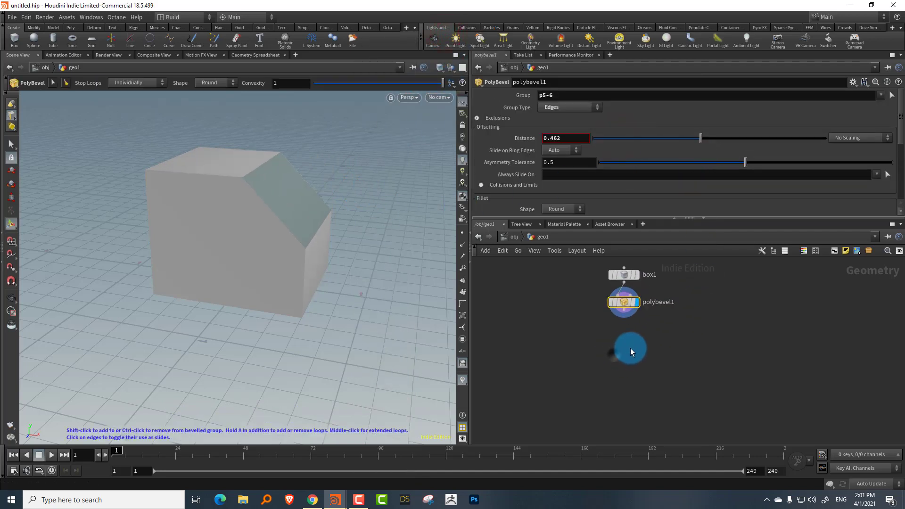
pyautogui.press('Tab')
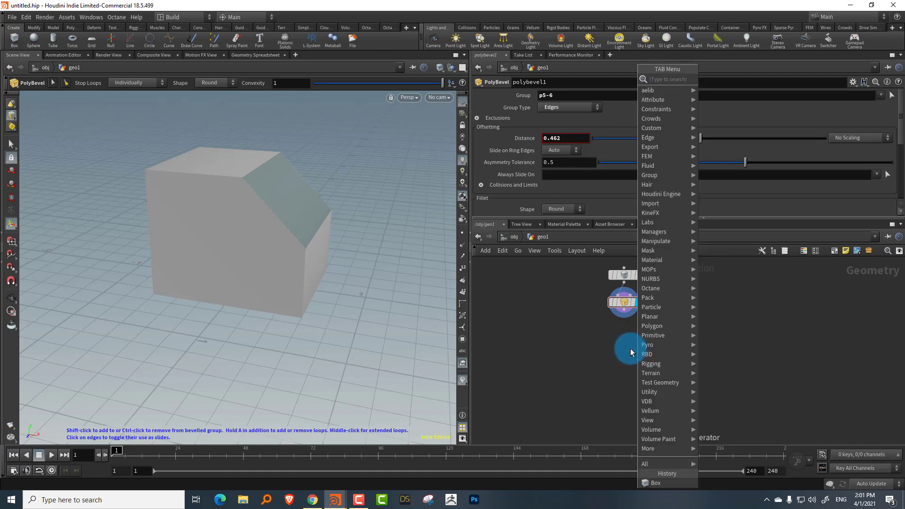
pyautogui.click(607, 361)
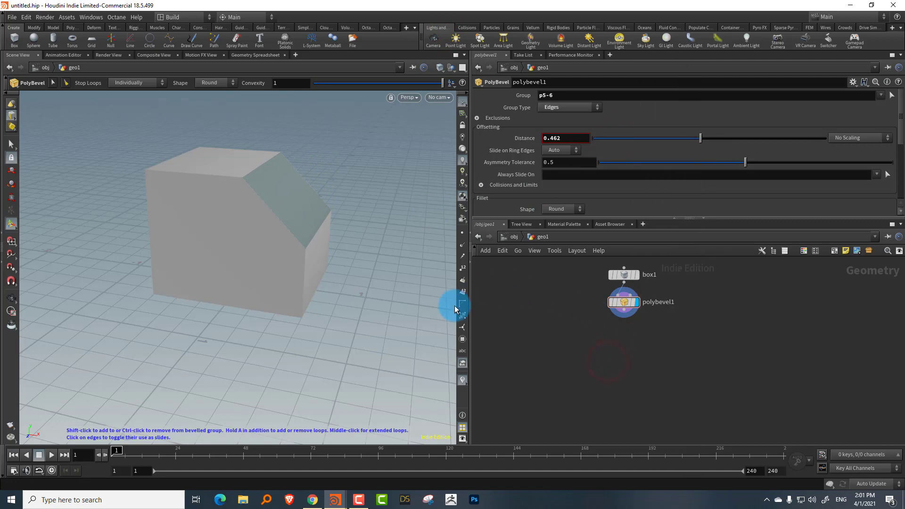
# - Show the car body in wireframe and create a point group named wheels from its four bottom corner points
pyautogui.moveTo(266, 252); pyautogui.dragTo(303, 222)
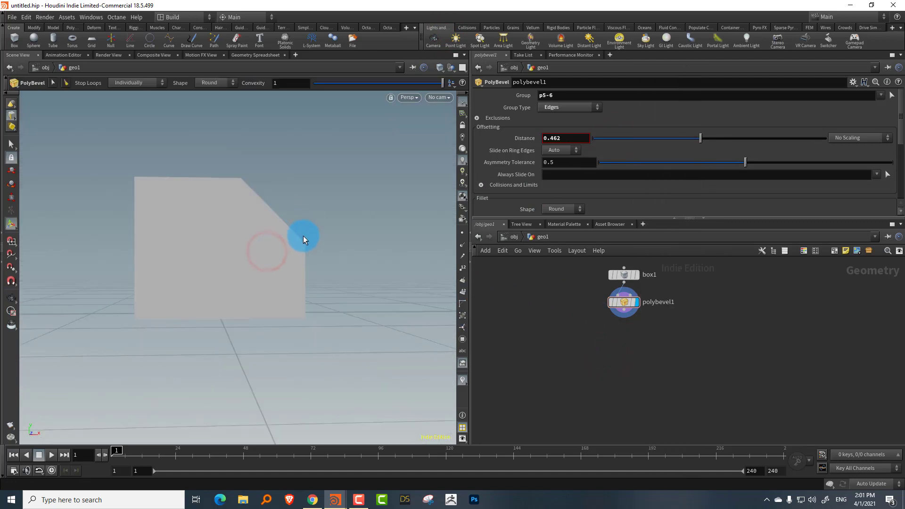
pyautogui.press('s')
pyautogui.press('w')
pyautogui.moveTo(270, 256); pyautogui.dragTo(164, 299)
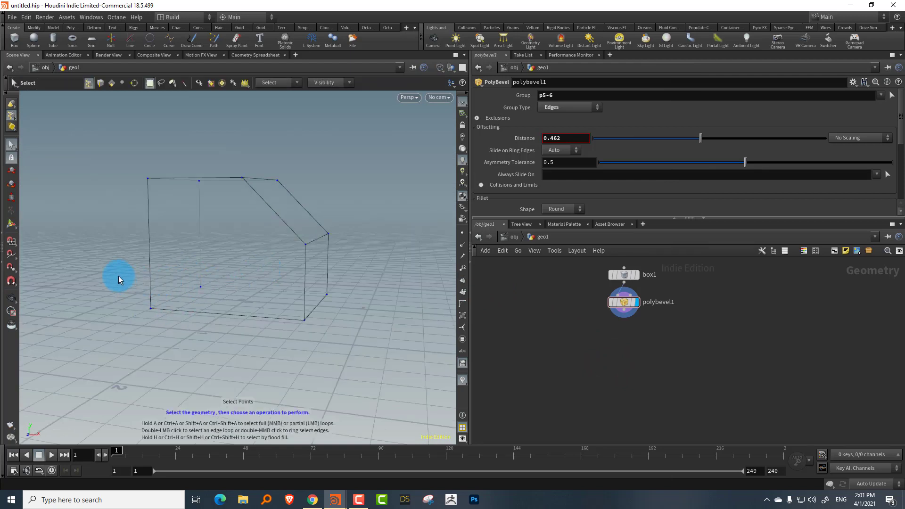
pyautogui.moveTo(118, 275); pyautogui.dragTo(332, 329)
pyautogui.press('Tab')
pyautogui.write('group')
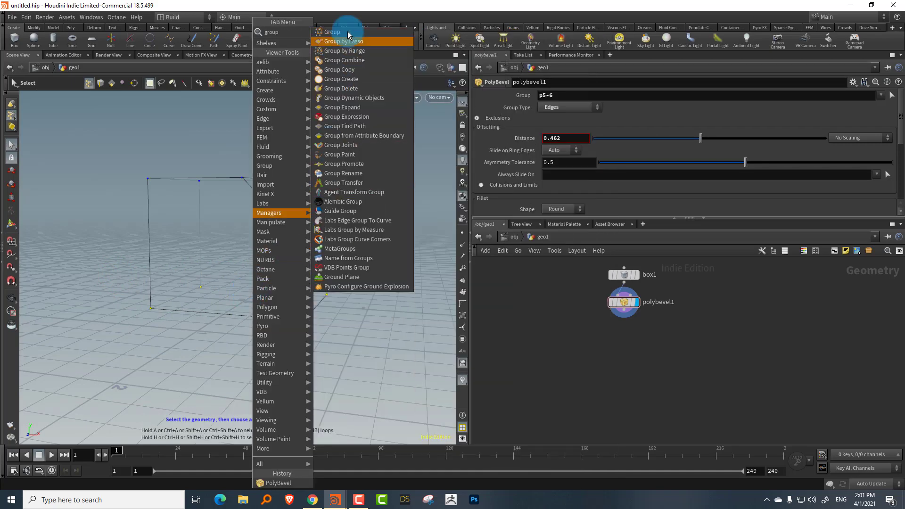
pyautogui.click(348, 32)
pyautogui.doubleClick(566, 95)
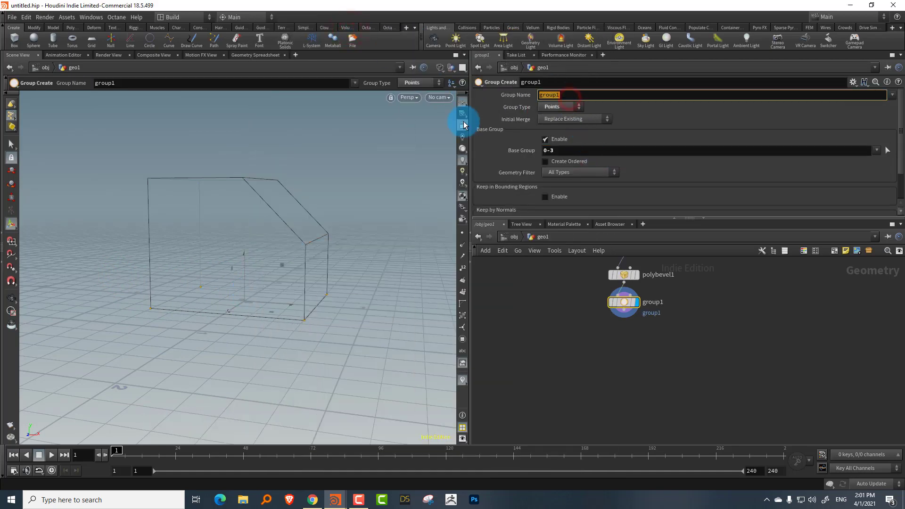
pyautogui.write('wheels')
pyautogui.press('Return')
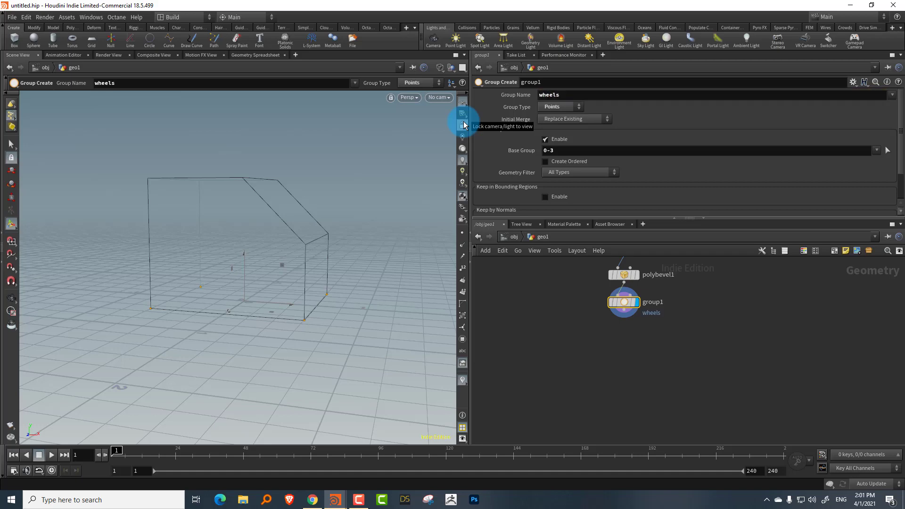
# - Add a Pack node, connect it after the wheels group node, and display its output
pyautogui.press('Tab')
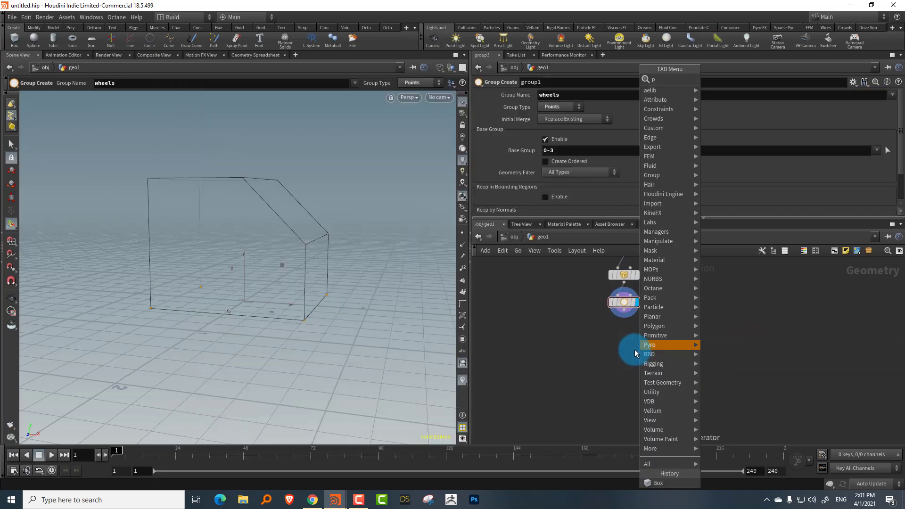
pyautogui.write('pack')
pyautogui.click(730, 80)
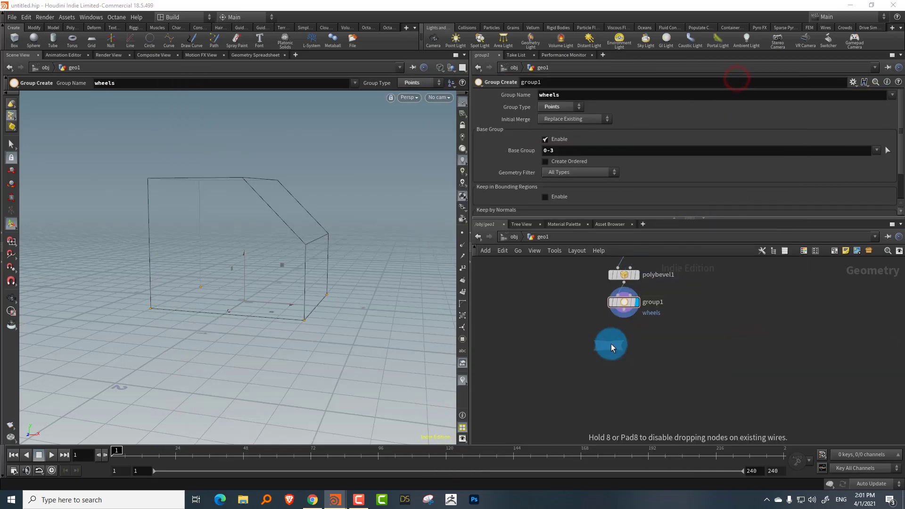
pyautogui.click(637, 338)
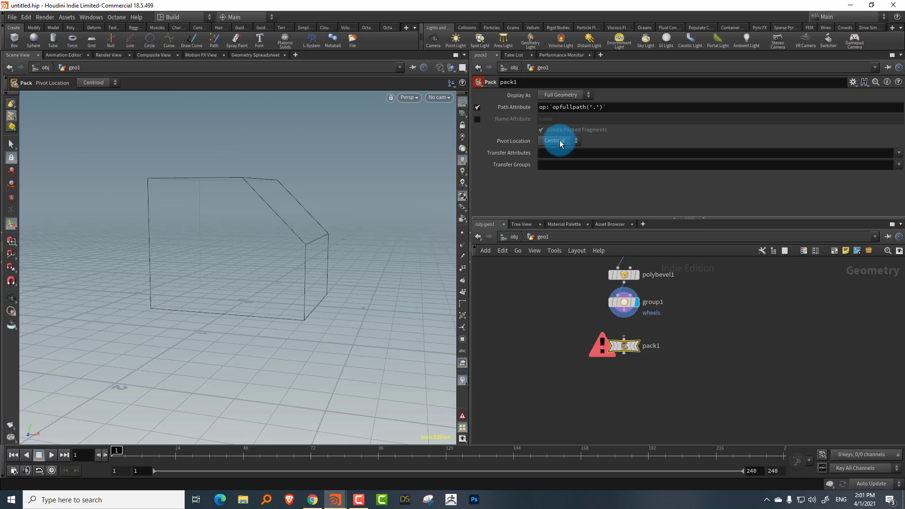
pyautogui.moveTo(623, 313); pyautogui.dragTo(633, 348)
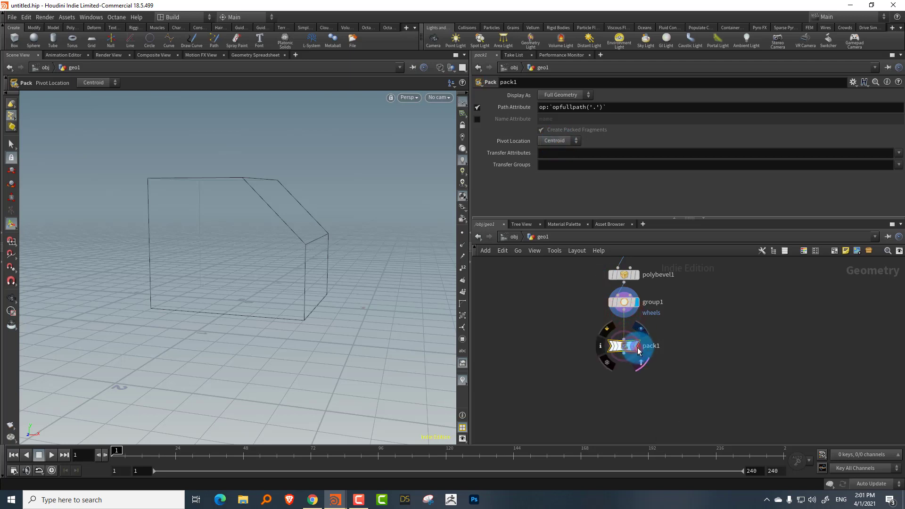
pyautogui.click(637, 348)
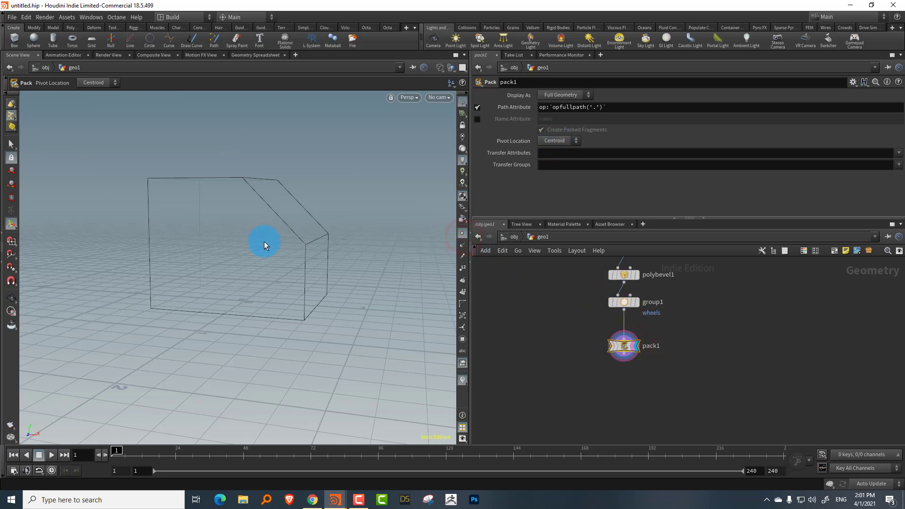
# - Set the viewport shading to Wireframe and the Pack node's pivot location to Origin
pyautogui.press('Escape')
pyautogui.moveTo(250, 253)
pyautogui.mouseDown()
pyautogui.moveTo(297, 250)
pyautogui.moveTo(315, 234)
pyautogui.moveTo(299, 222)
pyautogui.mouseUp()
pyautogui.press('Return')
pyautogui.click(440, 67)
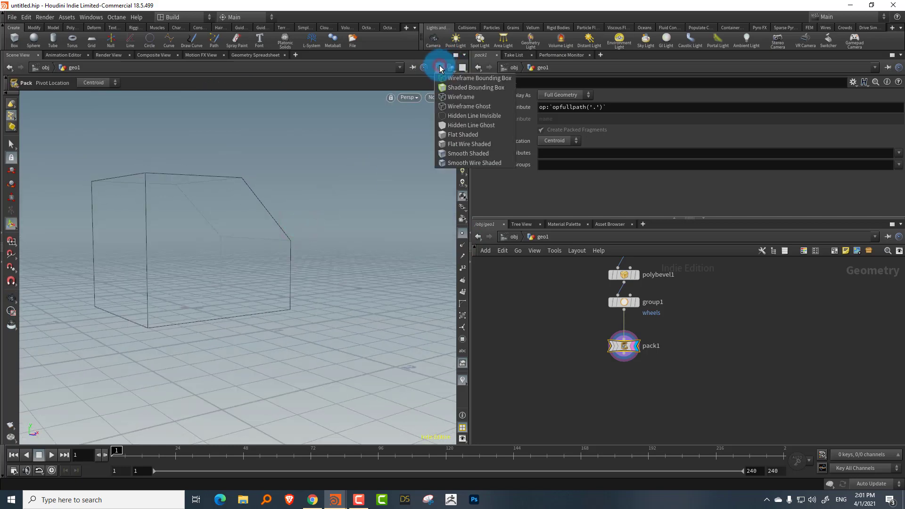
pyautogui.click(453, 88)
pyautogui.moveTo(216, 242); pyautogui.dragTo(203, 242)
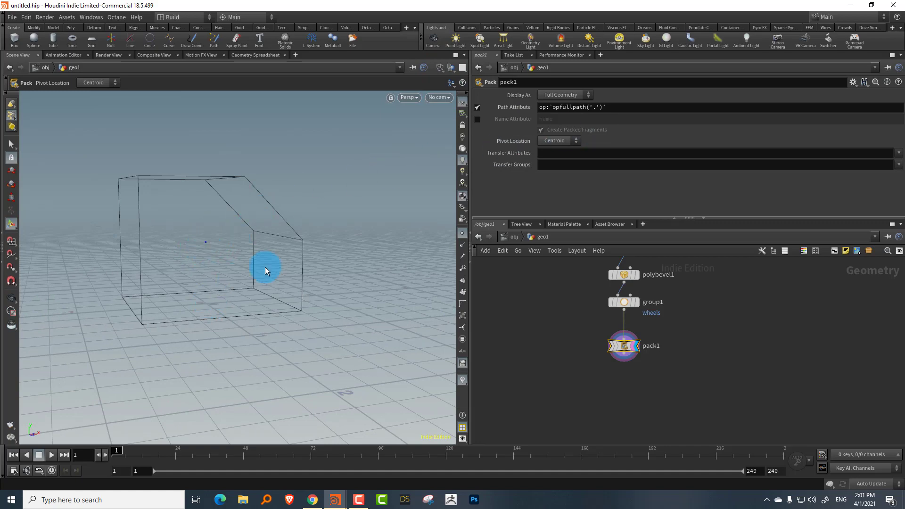
pyautogui.click(563, 141)
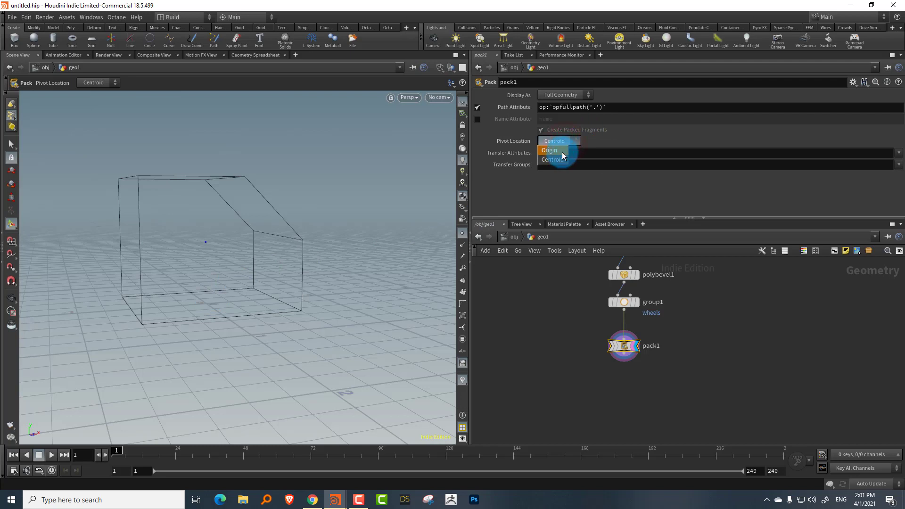
pyautogui.click(551, 150)
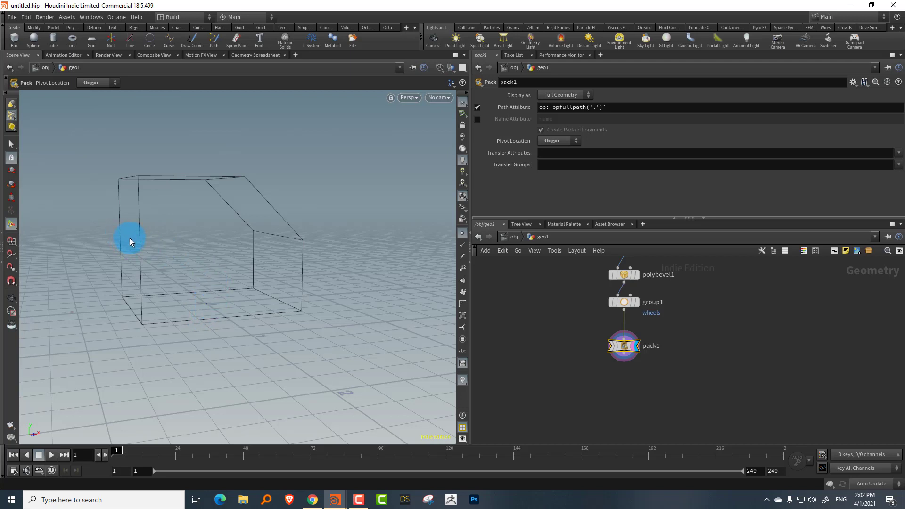
# - Insert a Transform node between the wheels group node and the Pack node
pyautogui.press('Tab')
pyautogui.moveTo(743, 196)
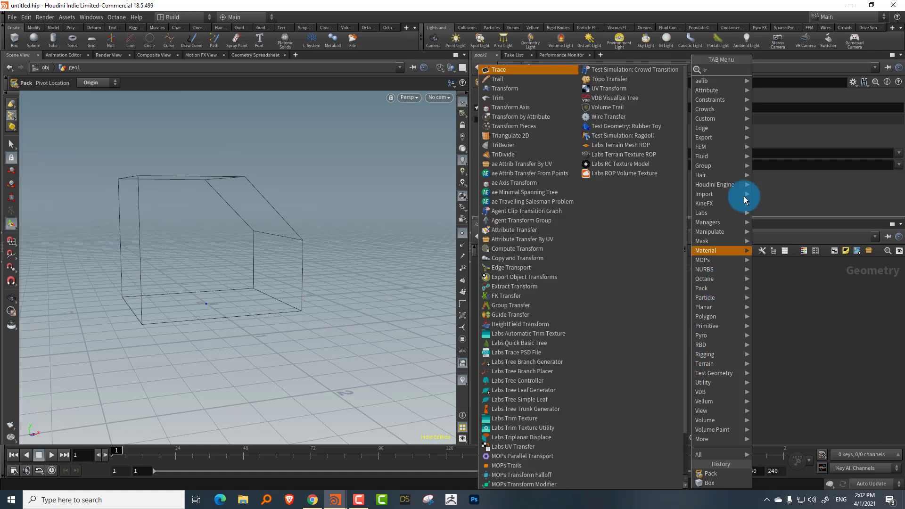
pyautogui.click(559, 88)
pyautogui.click(631, 333)
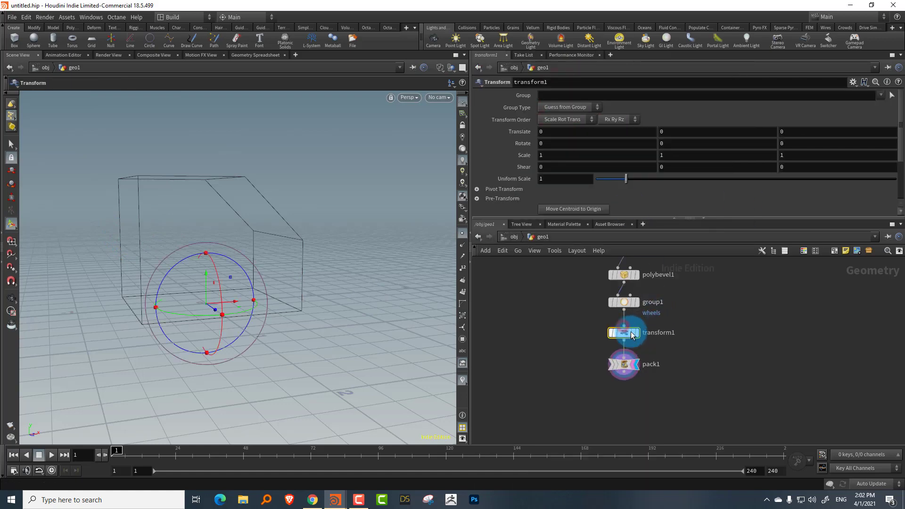
# - Try moving the car body to about 0.631 in X and -0.490 in Y, and remove the Transform node
pyautogui.click(262, 276)
pyautogui.moveTo(233, 307); pyautogui.dragTo(279, 336)
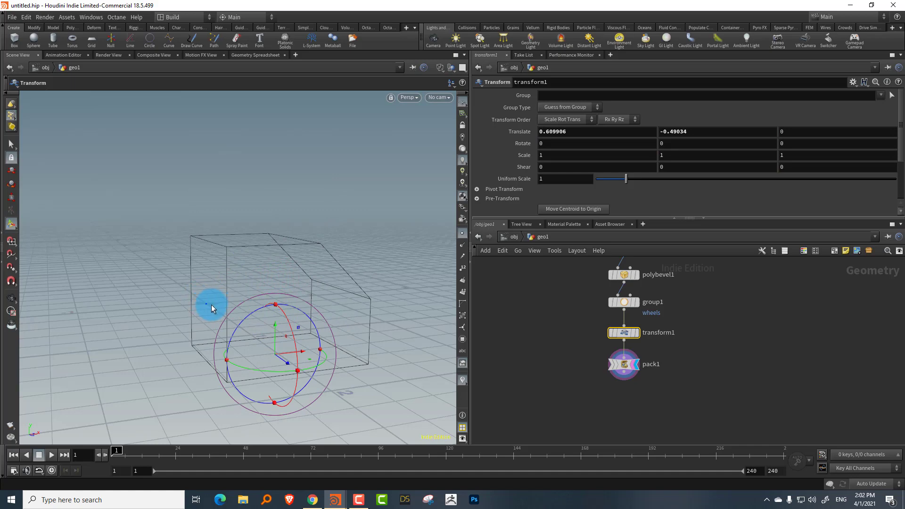
pyautogui.keyDown('alt'); pyautogui.moveTo(302, 270); pyautogui.dragTo(242, 277); pyautogui.keyUp('alt')
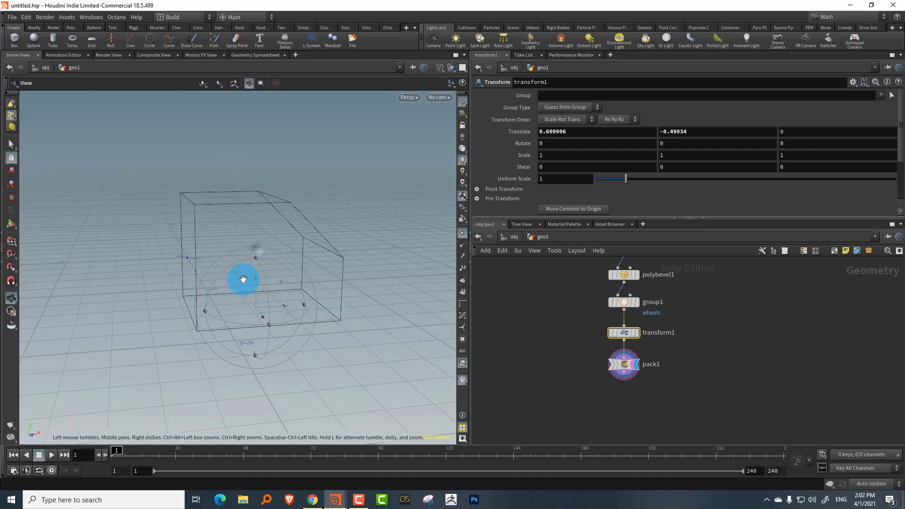
pyautogui.moveTo(287, 304)
pyautogui.mouseDown()
pyautogui.moveTo(155, 331)
pyautogui.moveTo(222, 287)
pyautogui.moveTo(178, 289)
pyautogui.moveTo(235, 291)
pyautogui.moveTo(155, 294)
pyautogui.moveTo(296, 299)
pyautogui.mouseUp()
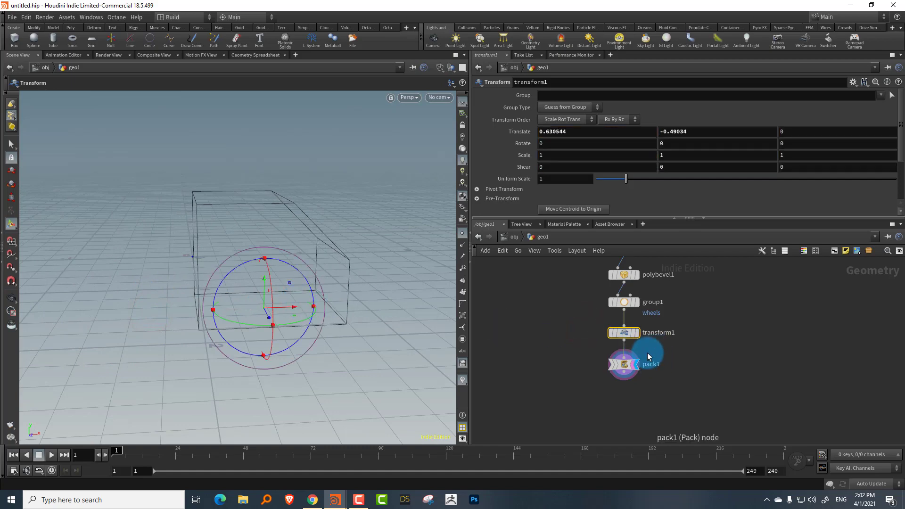
pyautogui.click(624, 364)
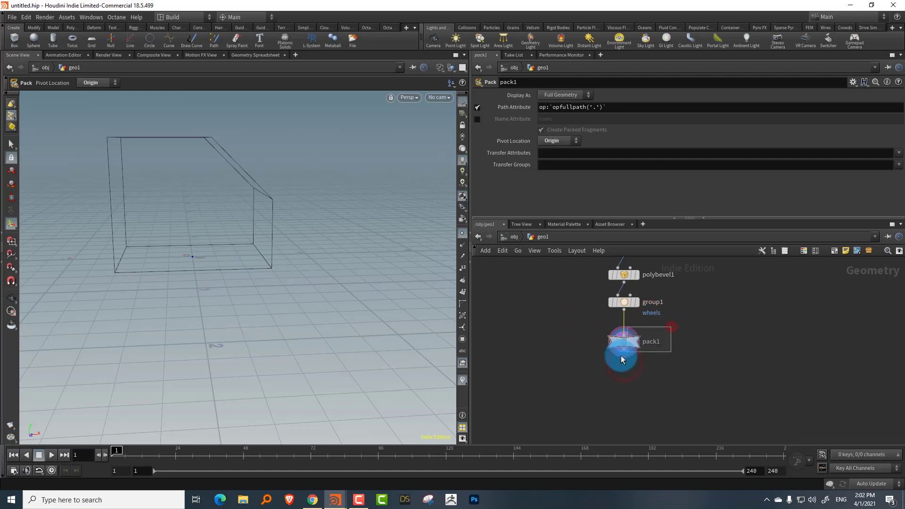
# - Add a Name node after the body's Pack node, display it, and name the primitive carbody
pyautogui.press('Tab')
pyautogui.write('name')
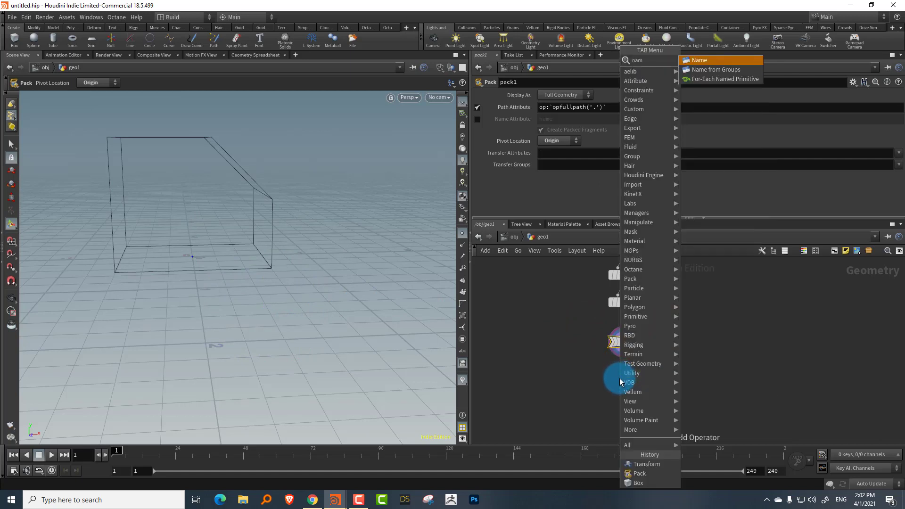
pyautogui.click(703, 61)
pyautogui.click(612, 391)
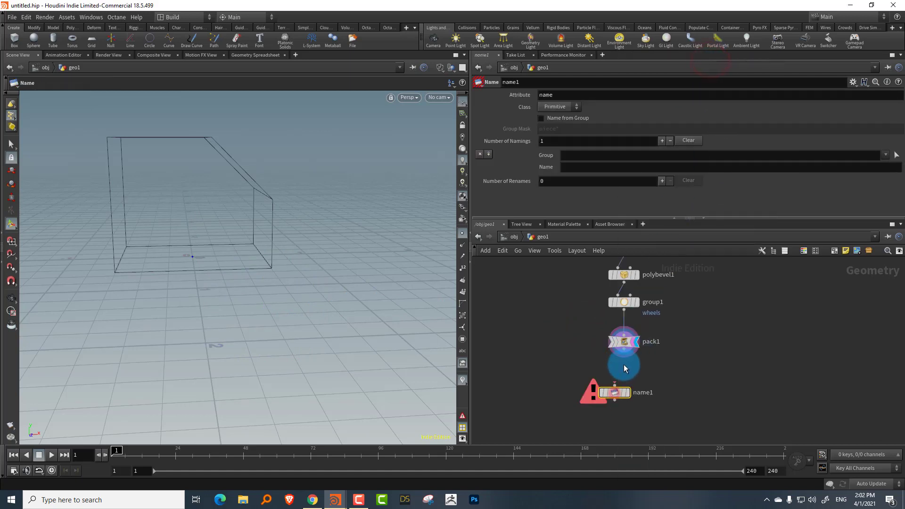
pyautogui.click(574, 168)
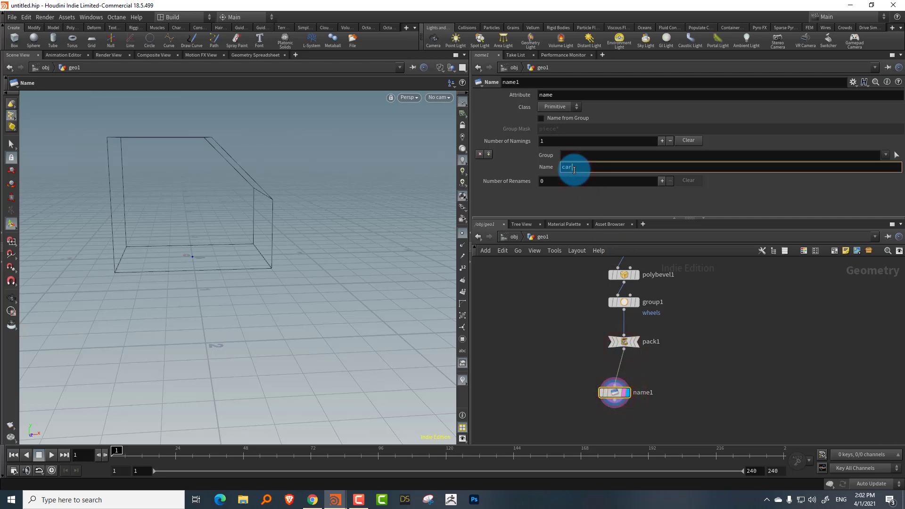
pyautogui.press('Return')
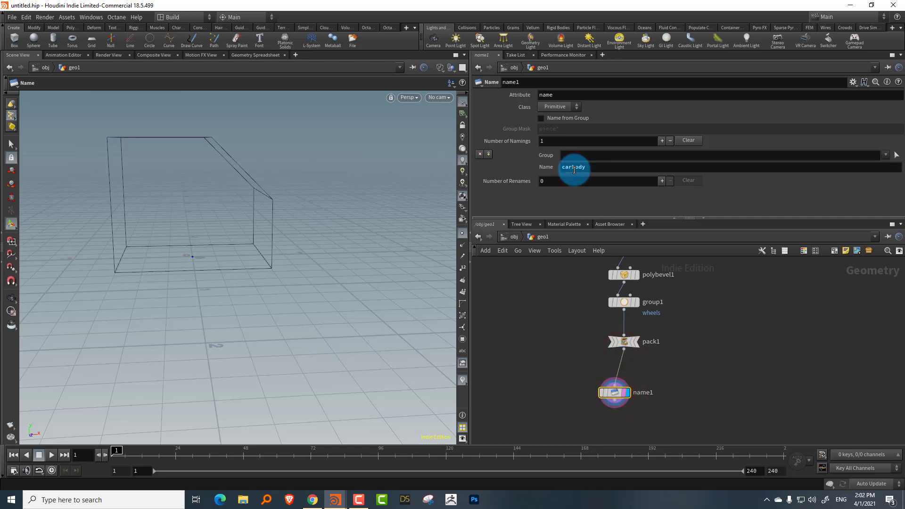
# - Add a Tube node beside the car body's node chain for the wheel geometry
pyautogui.moveTo(700, 357); pyautogui.dragTo(629, 347, button='middle')
pyautogui.press('Tab')
pyautogui.write('turn')
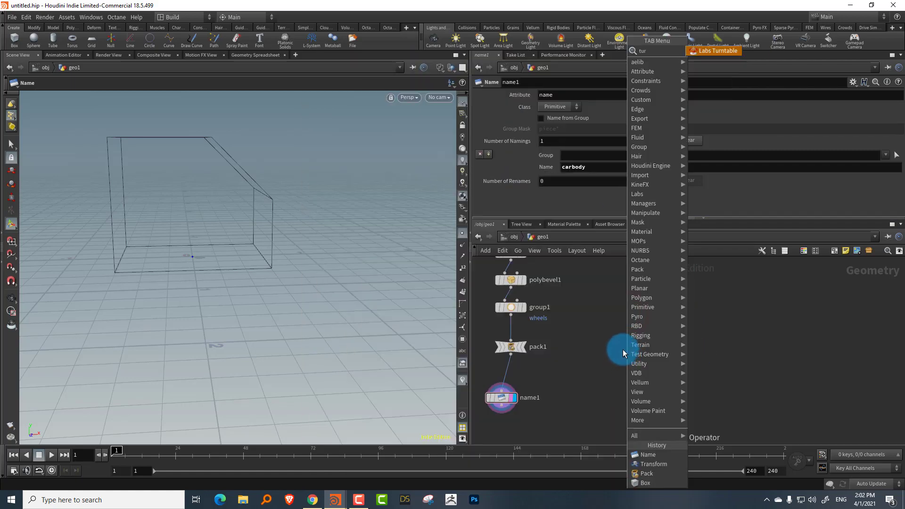
pyautogui.press('BackSpace')
pyautogui.press('BackSpace')
pyautogui.write('be')
pyautogui.press('Return')
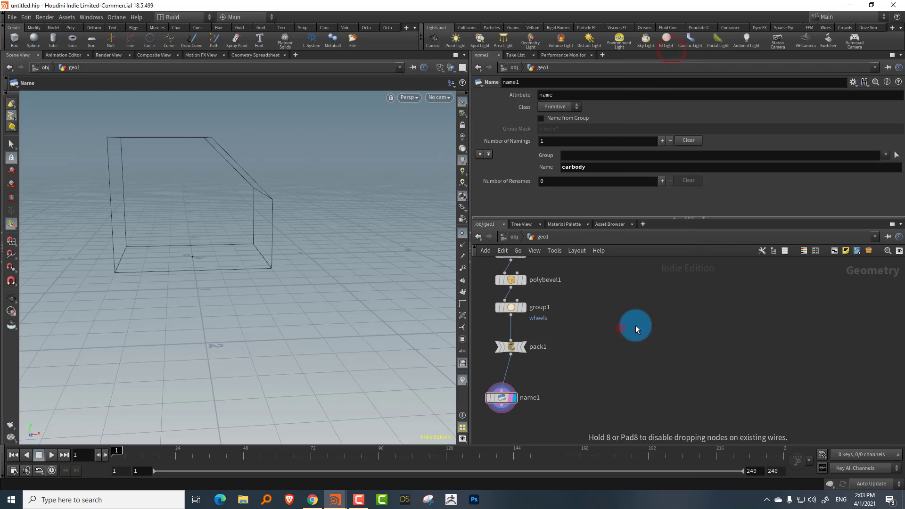
pyautogui.click(631, 326)
# - Orient the tube along the Z Axis and set its primitive type to Polygon
pyautogui.click(555, 119)
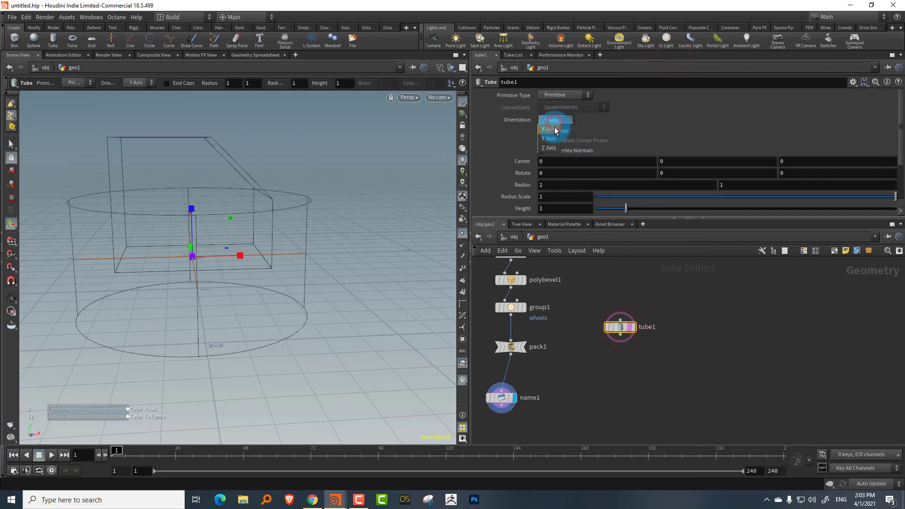
pyautogui.click(549, 129)
pyautogui.click(554, 119)
pyautogui.click(549, 147)
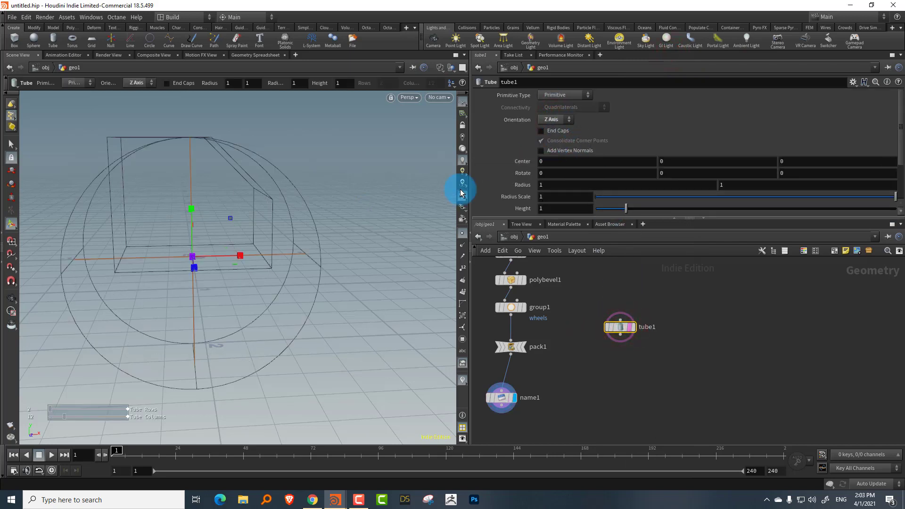
pyautogui.click(565, 95)
pyautogui.click(565, 114)
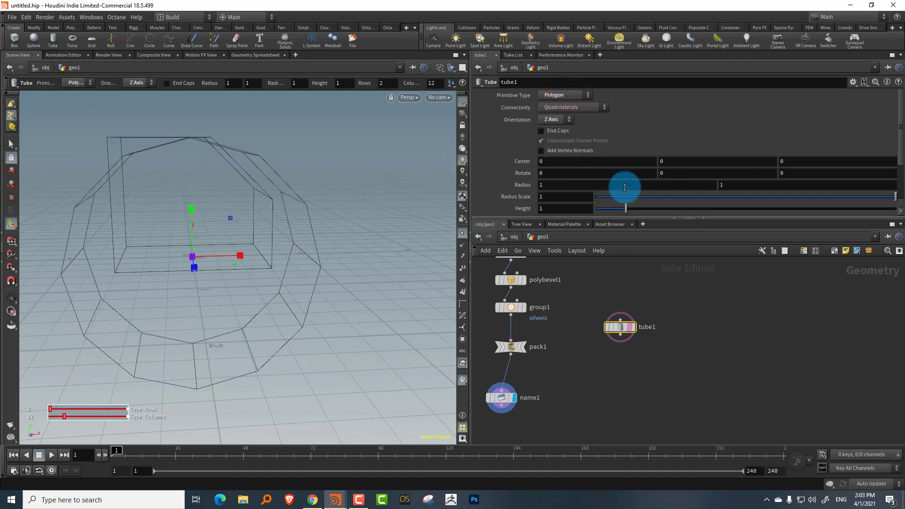
# - Set the tube's radius scale to about 0.497 and height to about 0.46, and enable its end caps
pyautogui.scroll(-2, 893, 179)
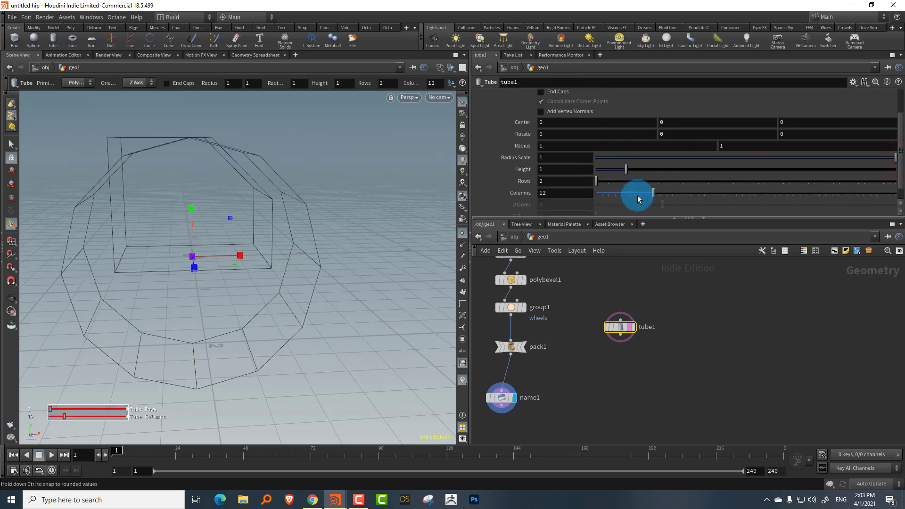
pyautogui.moveTo(236, 220); pyautogui.dragTo(358, 216)
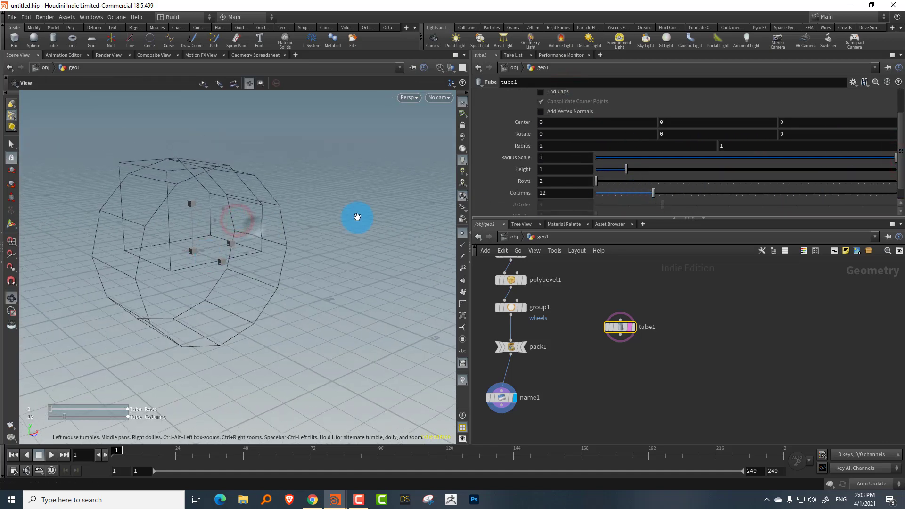
pyautogui.moveTo(795, 157); pyautogui.dragTo(745, 159)
pyautogui.moveTo(631, 170); pyautogui.dragTo(609, 171)
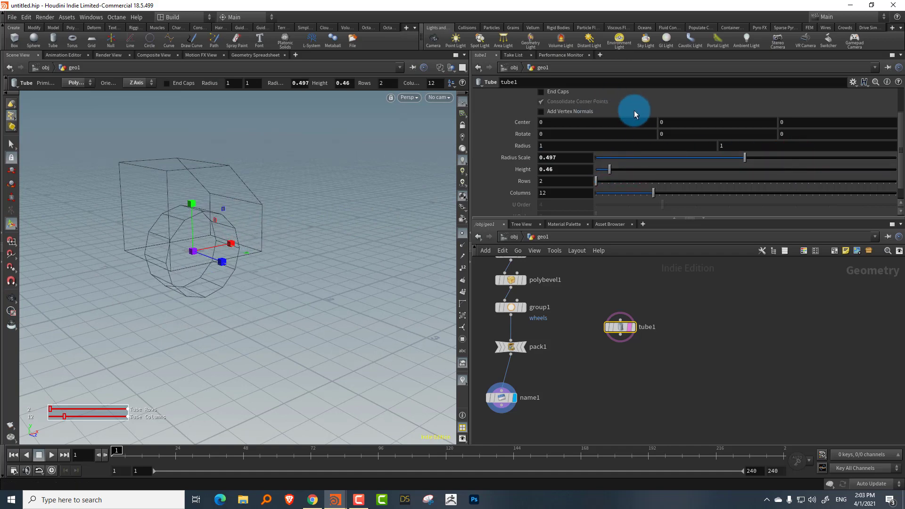
pyautogui.click(557, 92)
# - Add a second Pack node, connect the tube to it, and display its output
pyautogui.scroll(2, 592, 337)
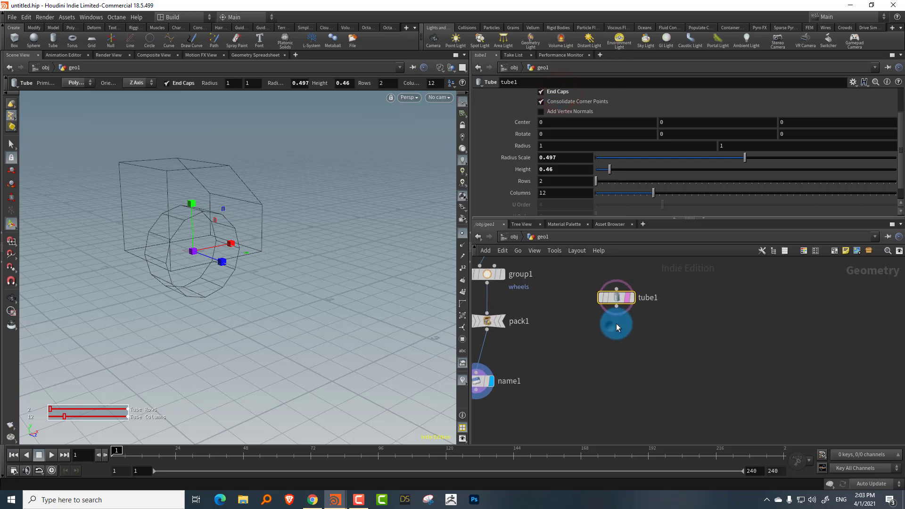
pyautogui.press('Tab')
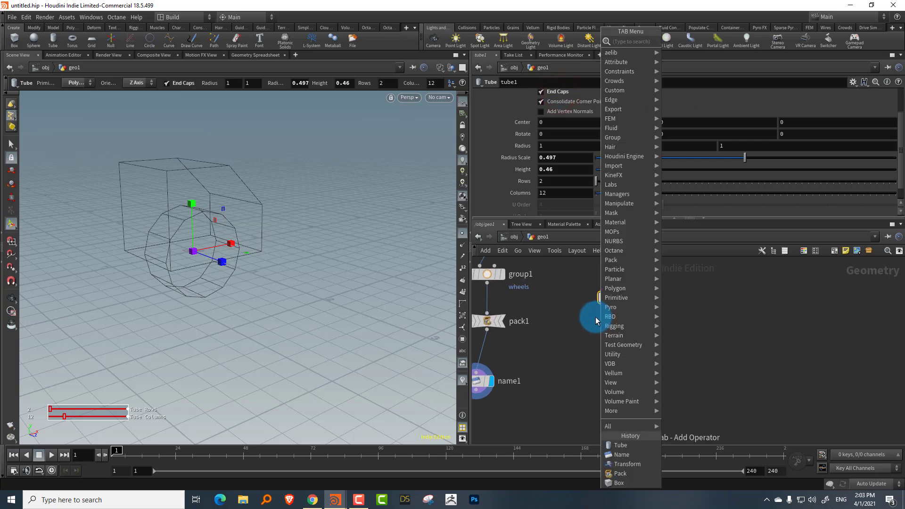
pyautogui.write('pack')
pyautogui.press('Return')
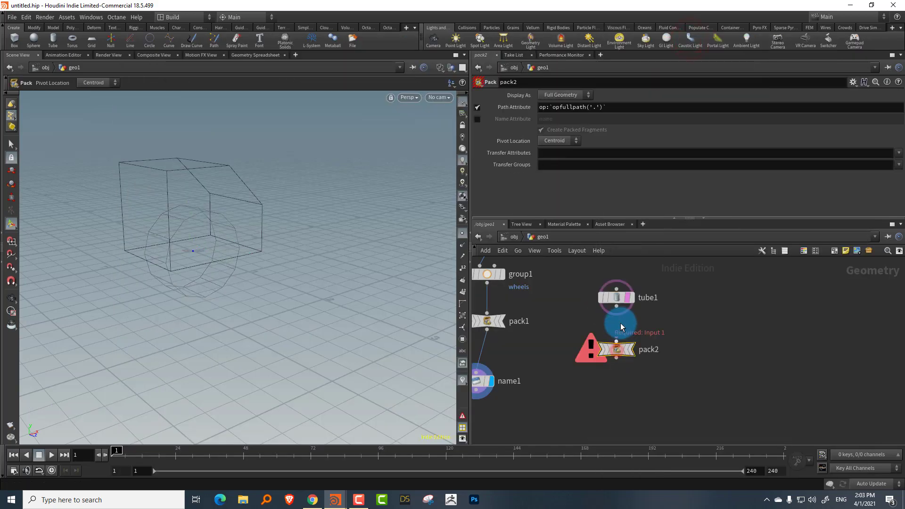
pyautogui.click(617, 349)
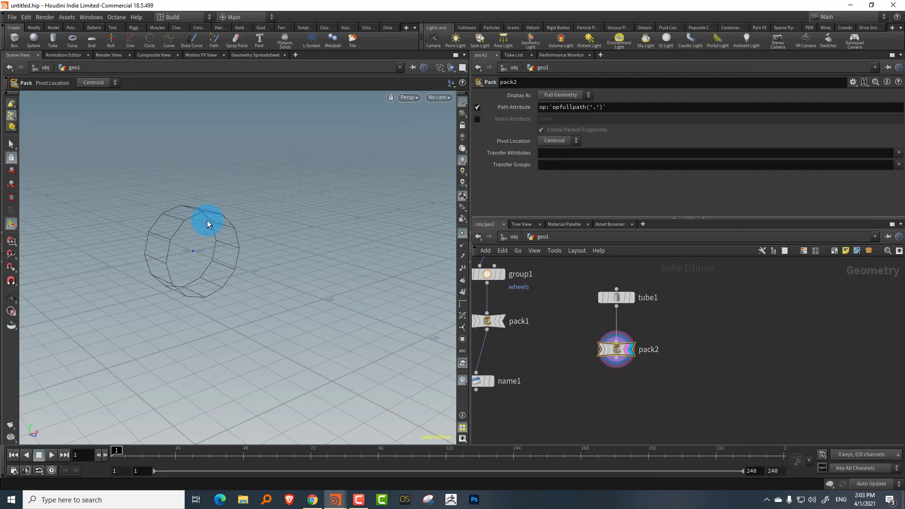
# - Add a Copy to Points node below the tube's Pack node
pyautogui.moveTo(587, 220); pyautogui.dragTo(597, 147)
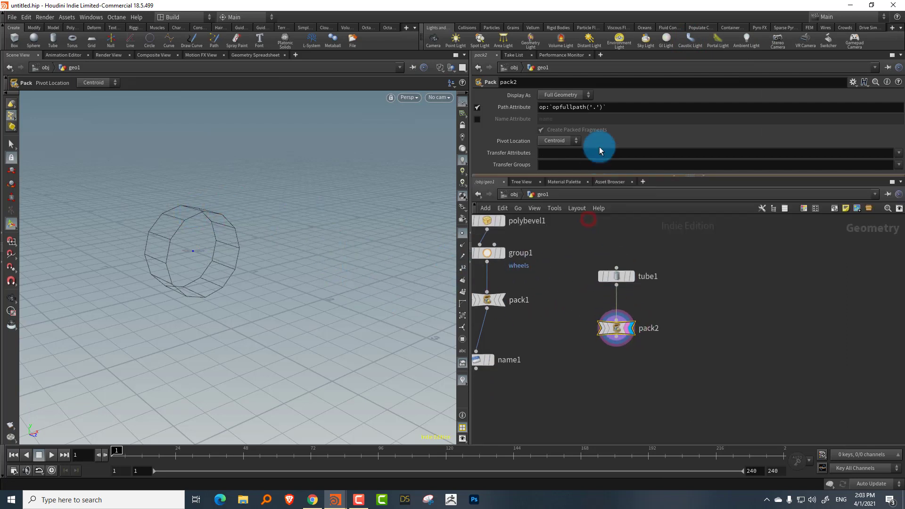
pyautogui.scroll(2, 585, 311)
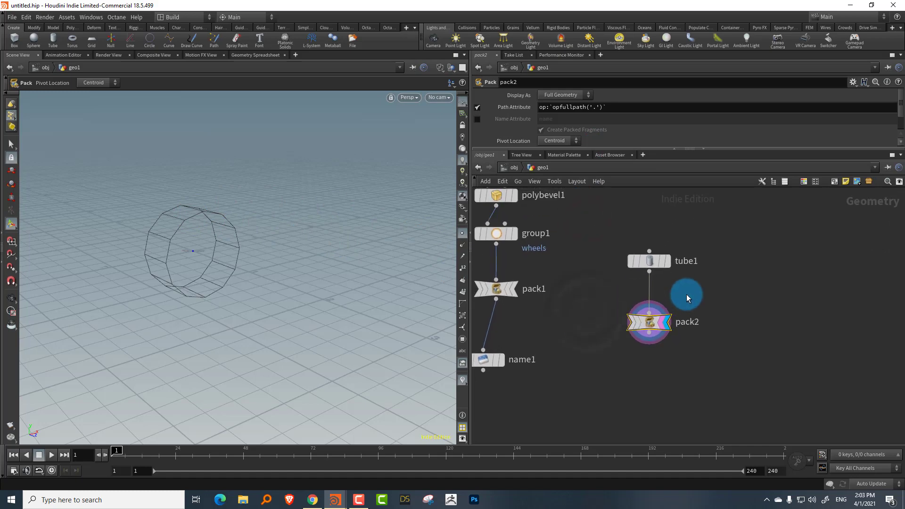
pyautogui.press('Tab')
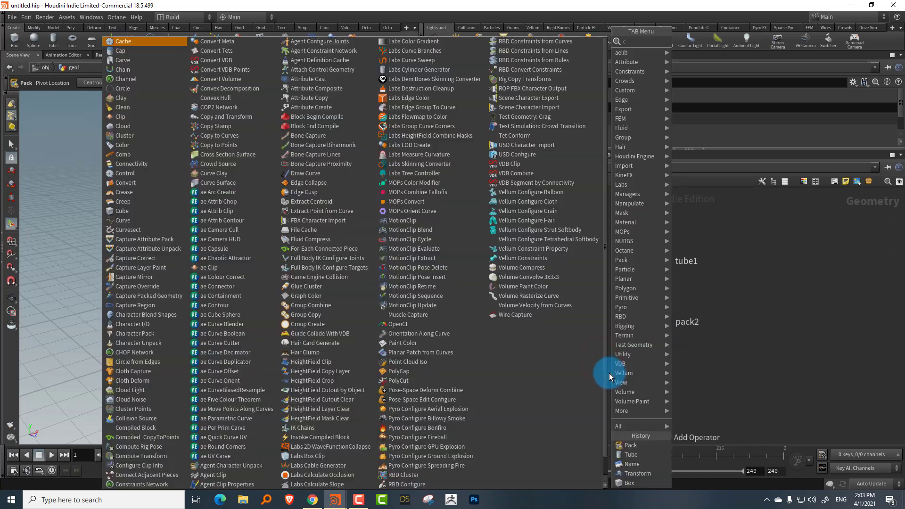
pyautogui.write('copy')
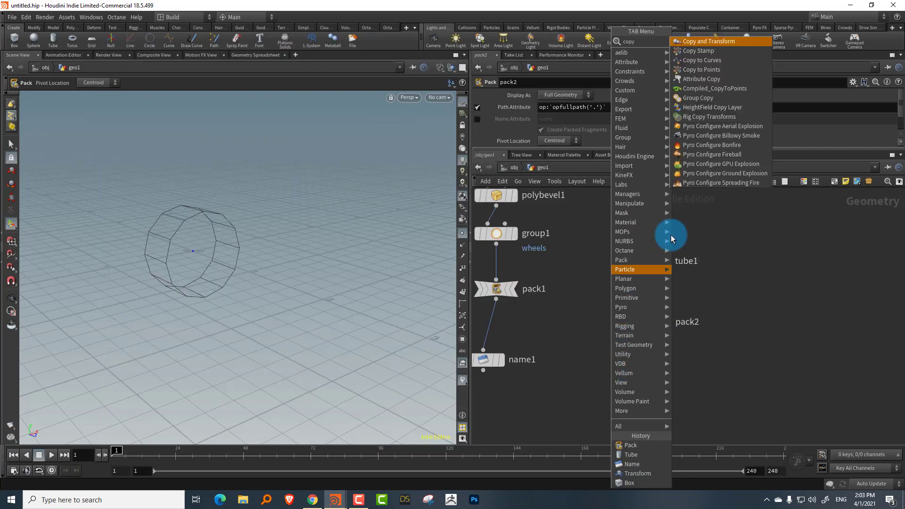
pyautogui.click(727, 70)
pyautogui.click(601, 406)
# - With rounded network wires, connect the packed tube as the Copy to Points source and the wheels group node as its target, and display the copies
pyautogui.click(496, 245)
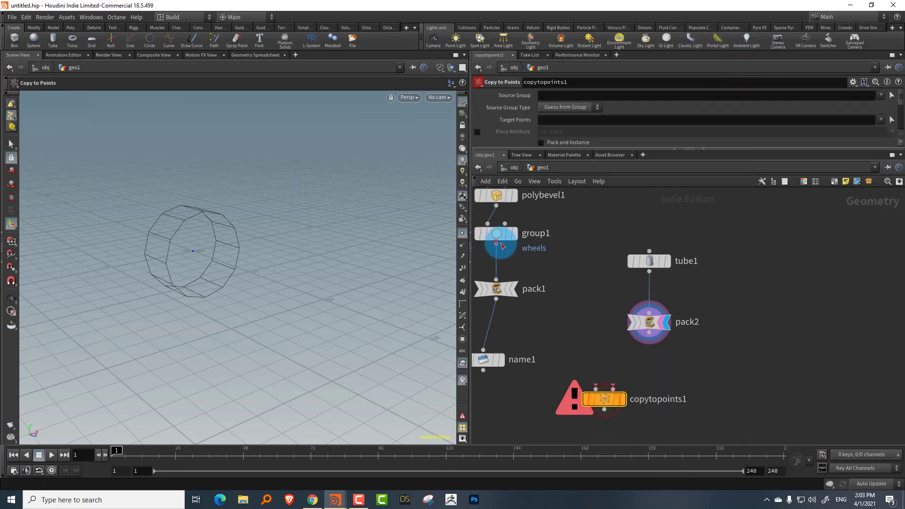
pyautogui.click(587, 369)
pyautogui.hotkey('shift', 's')
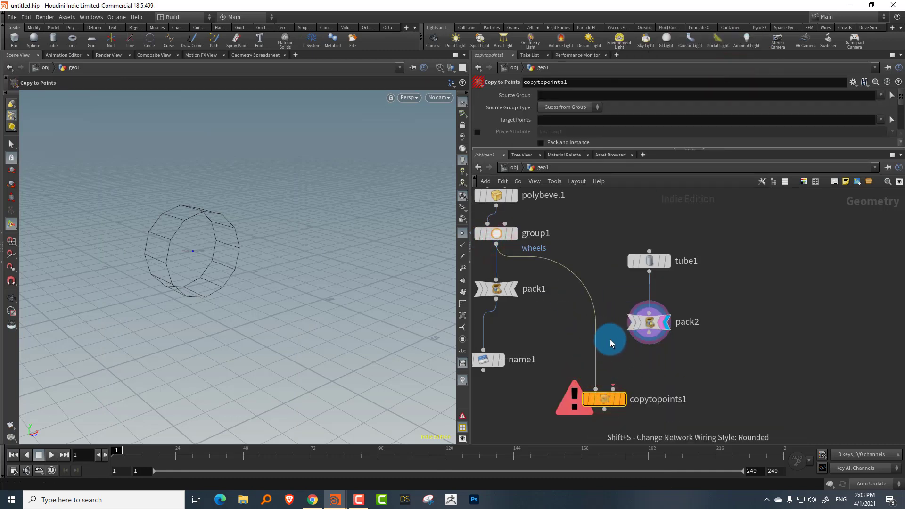
pyautogui.click(648, 333)
pyautogui.click(594, 377)
pyautogui.click(496, 244)
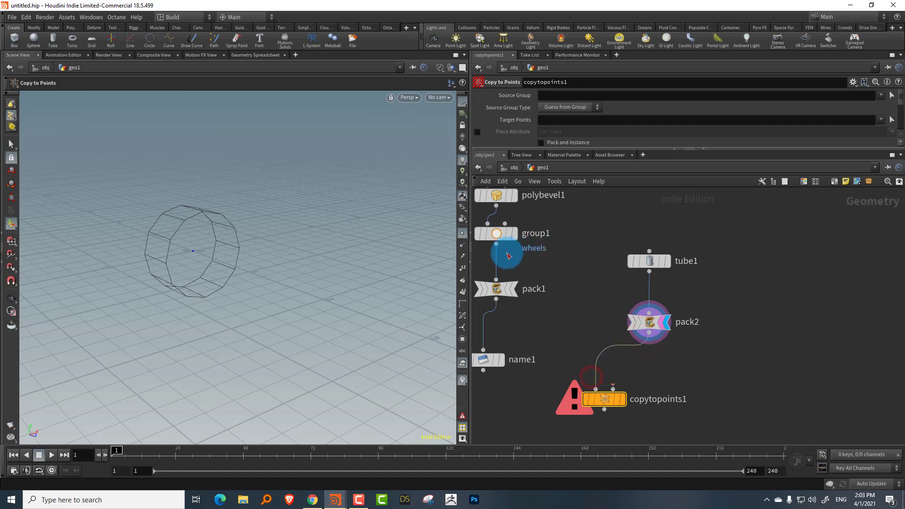
pyautogui.click(621, 398)
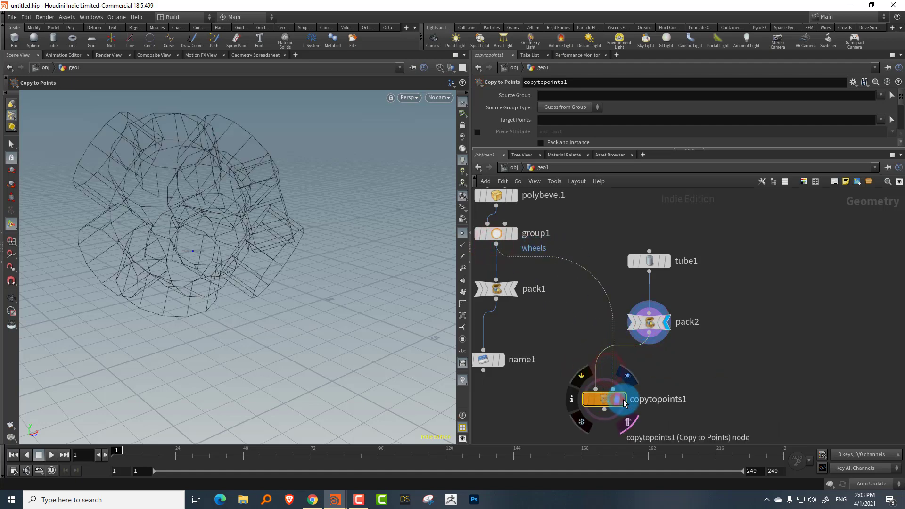
# - Turn off Transform Using Target Point Orientations and limit the copies' target points to the wheels group
pyautogui.moveTo(569, 148); pyautogui.dragTo(580, 222)
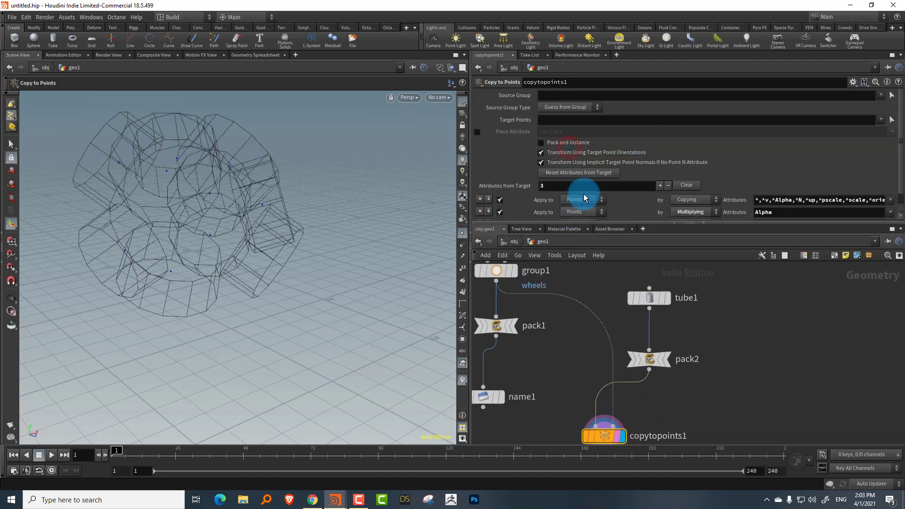
pyautogui.click(586, 153)
pyautogui.click(880, 120)
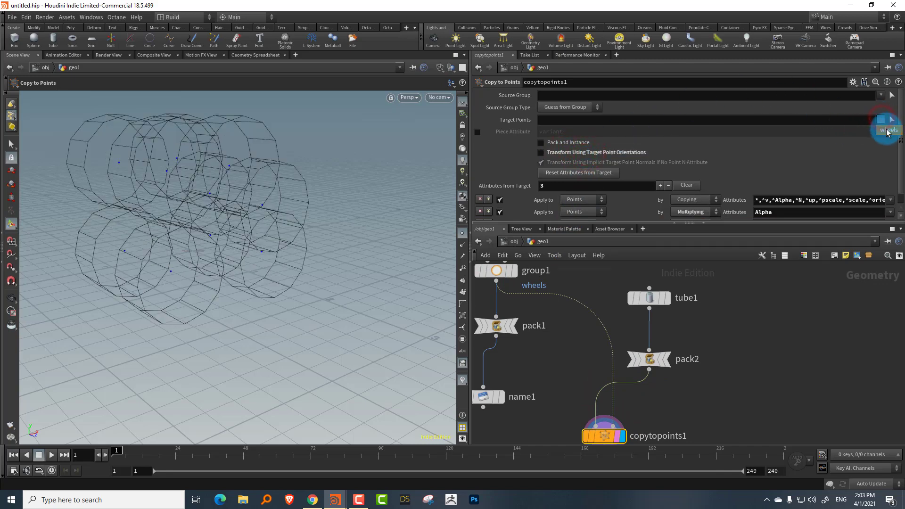
pyautogui.click(884, 130)
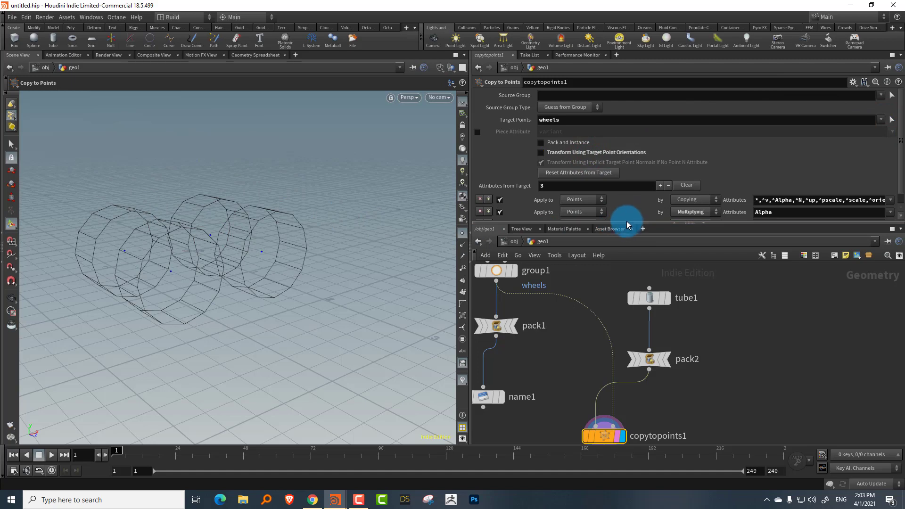
pyautogui.moveTo(626, 223); pyautogui.dragTo(626, 163)
pyautogui.click(632, 371)
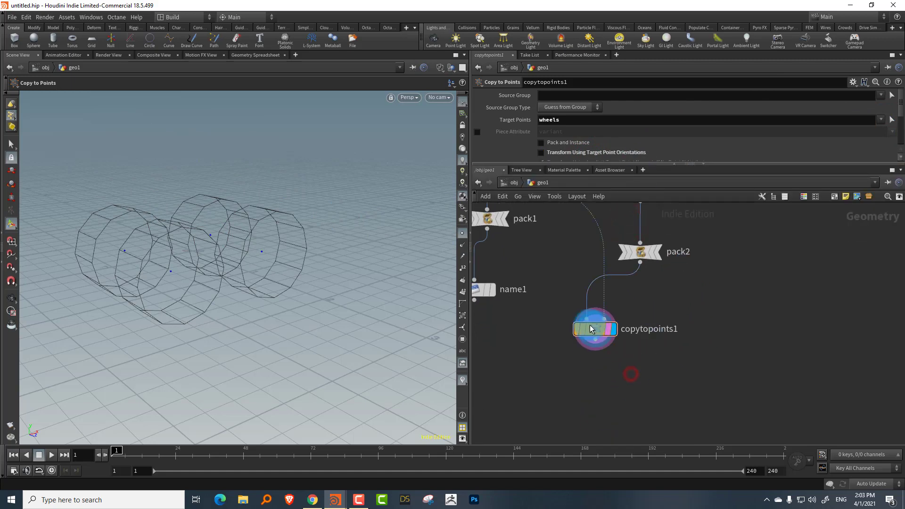
pyautogui.press('Escape')
pyautogui.moveTo(223, 246); pyautogui.dragTo(291, 275)
pyautogui.moveTo(630, 364); pyautogui.dragTo(606, 383, button='middle')
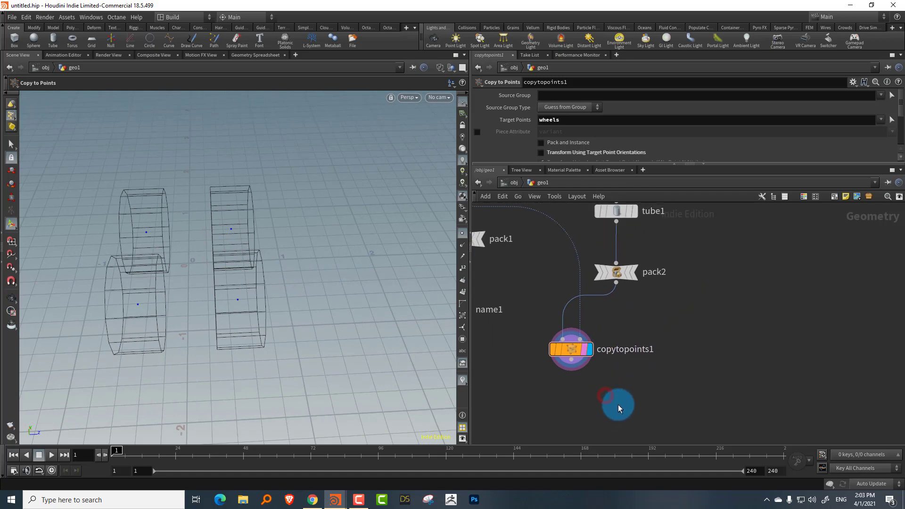
# - Add a Blast node below the Copy to Points node, connect it to the wheel copies, and display its output
pyautogui.press('Tab')
pyautogui.moveTo(619, 402)
pyautogui.click(697, 30)
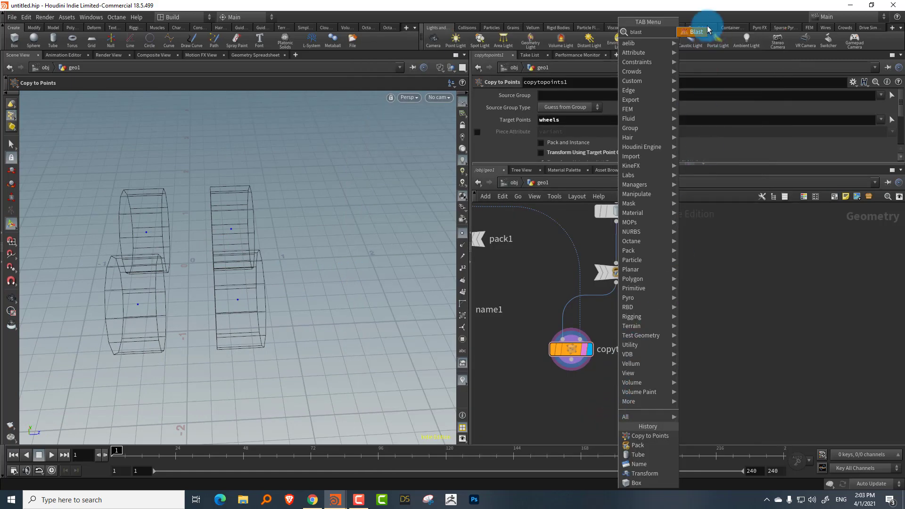
pyautogui.click(561, 343)
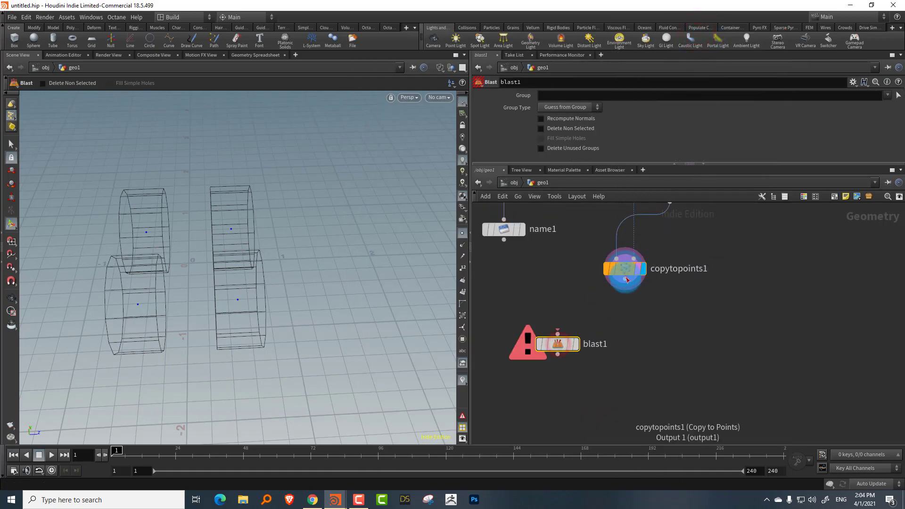
pyautogui.click(576, 348)
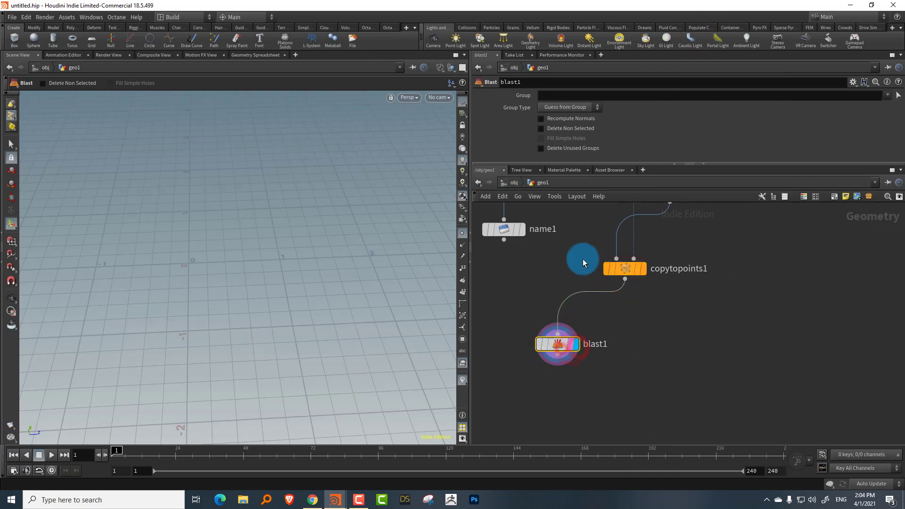
# - Set the Blast node's group to 0 and enable Delete Non Selected to keep only that wheel
pyautogui.click(563, 94)
pyautogui.write('0')
pyautogui.press('Return')
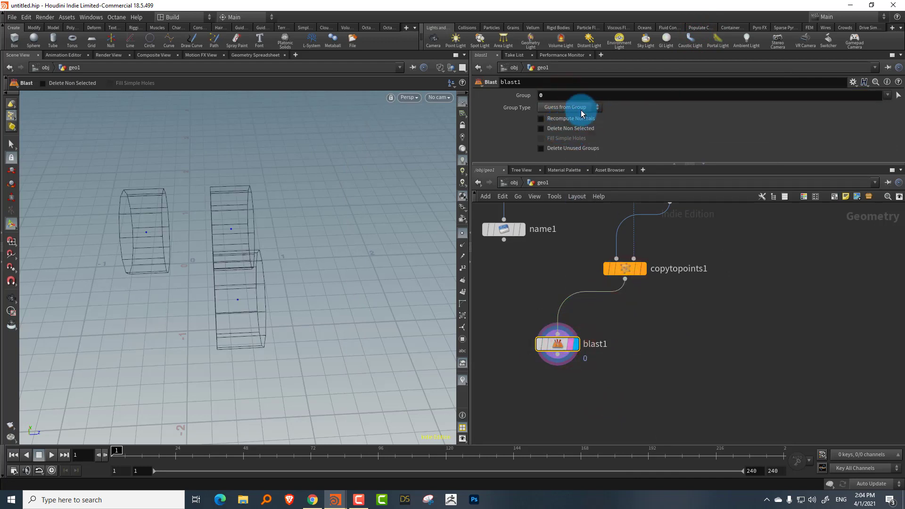
pyautogui.click(566, 128)
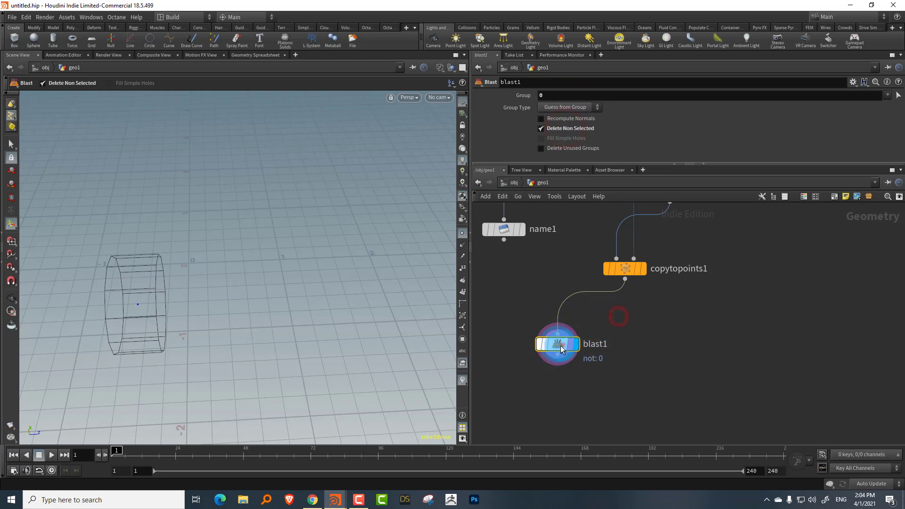
# - Duplicate the Blast node three times in a row beside it, each fed by the Copy to Points node
pyautogui.moveTo(561, 346); pyautogui.dragTo(514, 345)
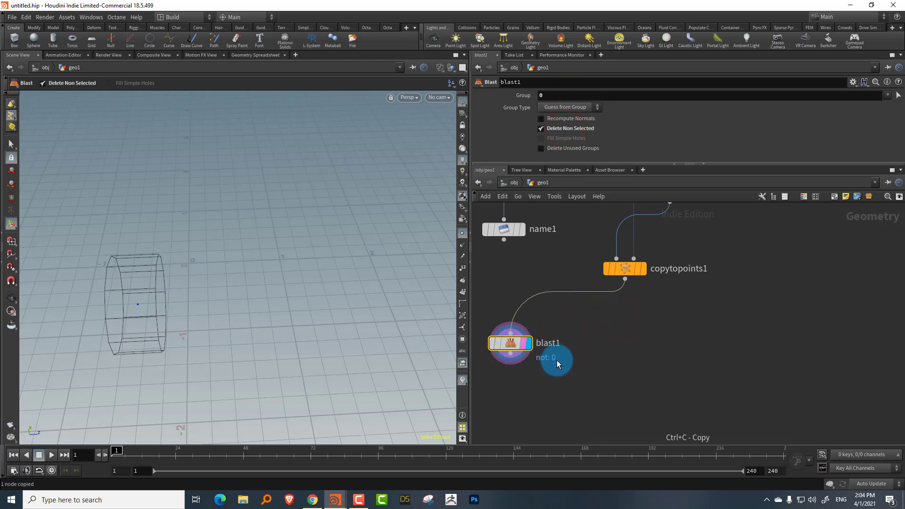
pyautogui.hotkey('ctrl', 'v')
pyautogui.hotkey('ctrl', 'v')
pyautogui.hotkey('ctrl', 'v')
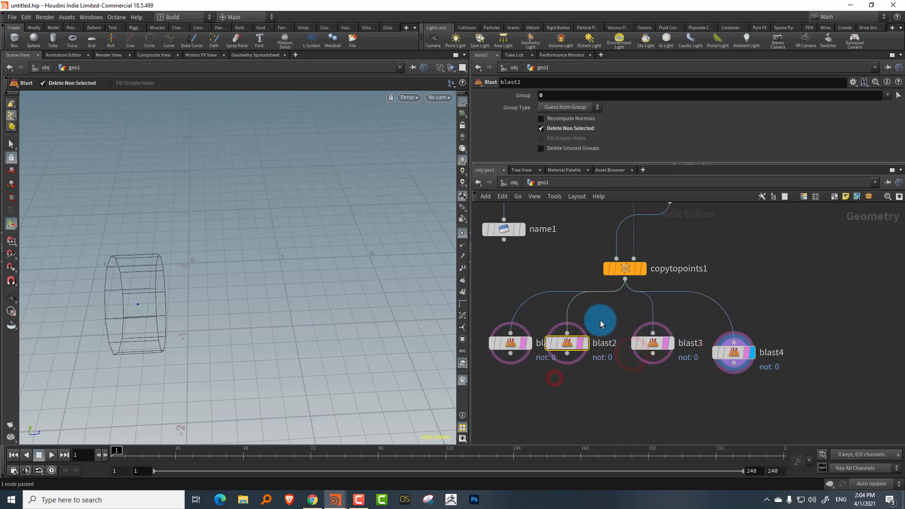
# - Set the group of the three duplicated Blast nodes to 1, 2 and 3 respectively
pyautogui.click(535, 96)
pyautogui.click(558, 96)
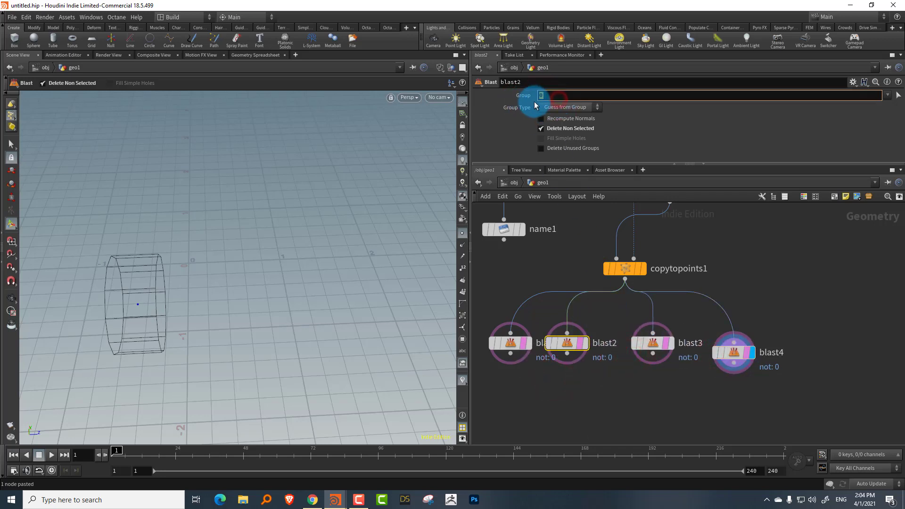
pyautogui.write('1')
pyautogui.press('Return')
pyautogui.click(638, 353)
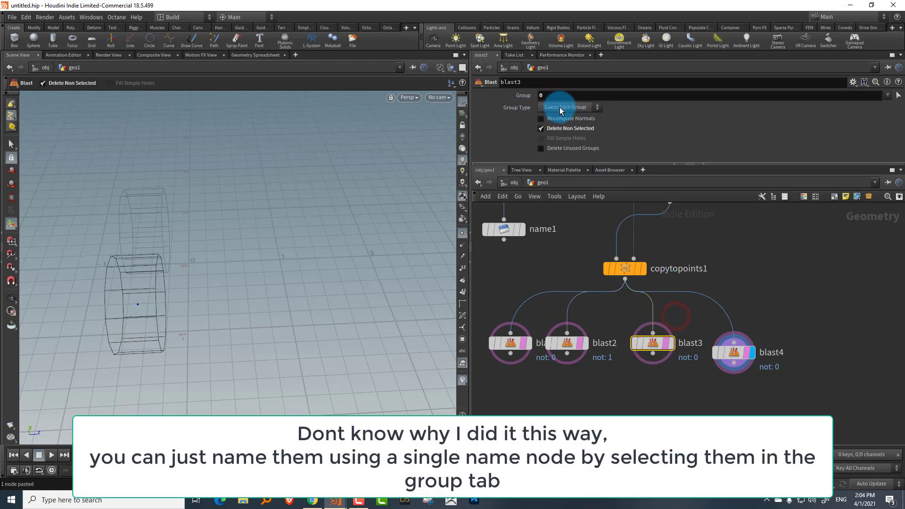
pyautogui.click(557, 96)
pyautogui.write('2')
pyautogui.press('Return')
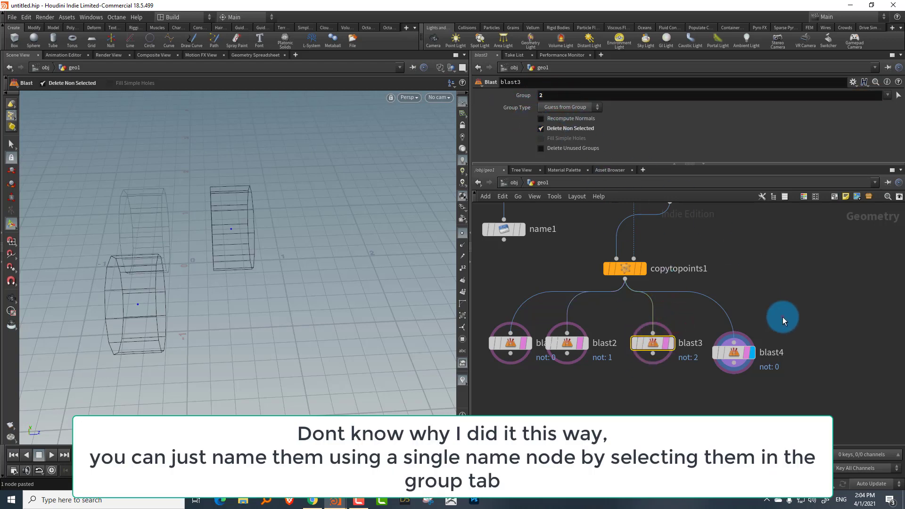
pyautogui.moveTo(782, 317); pyautogui.dragTo(697, 372)
pyautogui.click(548, 95)
pyautogui.write('3')
pyautogui.press('Return')
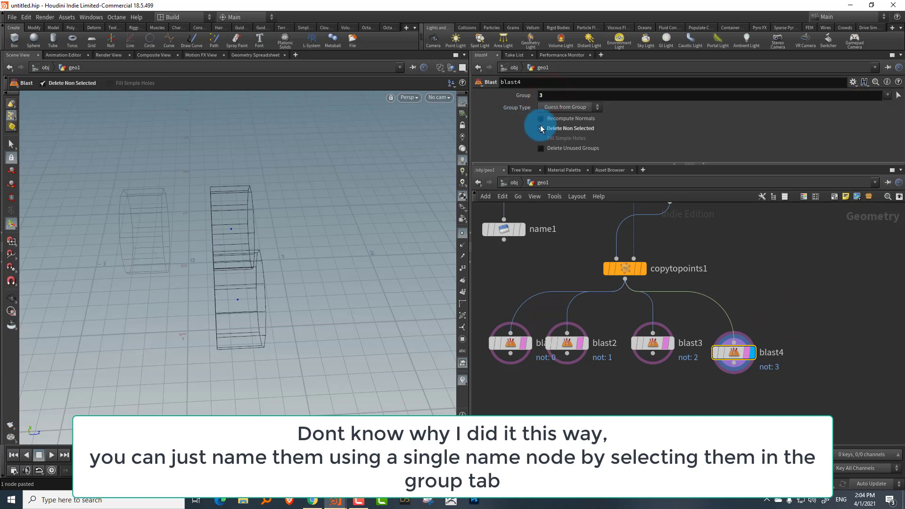
# - Add a Name node below the first Blast node, connect it, and display its output
pyautogui.moveTo(549, 397); pyautogui.dragTo(555, 335, button='middle')
pyautogui.press('Tab')
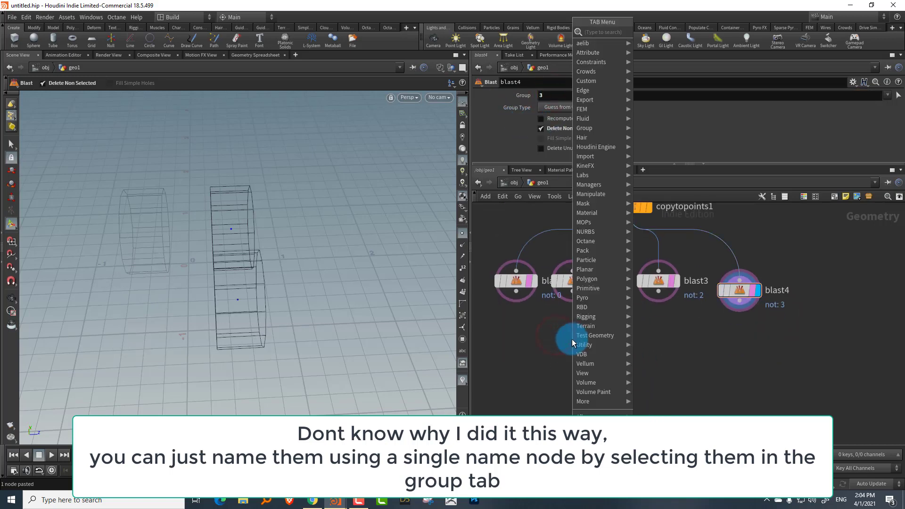
pyautogui.write('name')
pyautogui.click(672, 36)
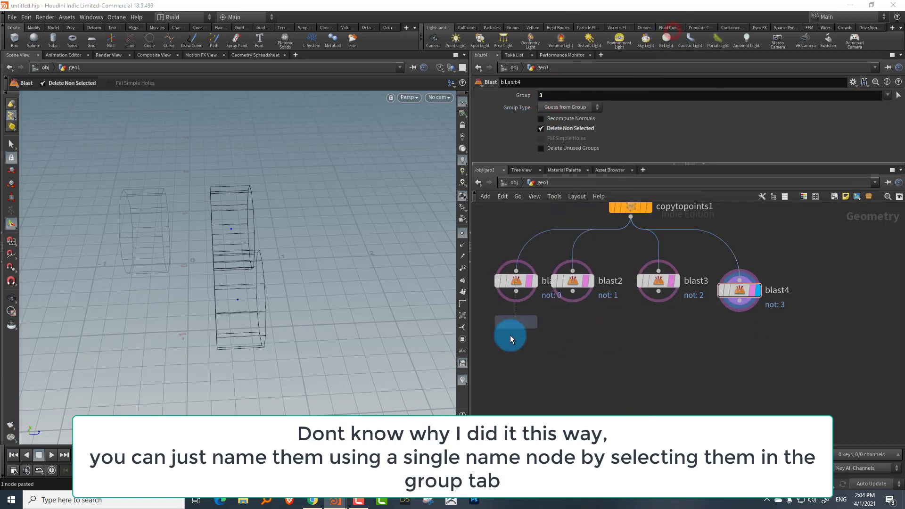
pyautogui.click(512, 337)
pyautogui.click(529, 343)
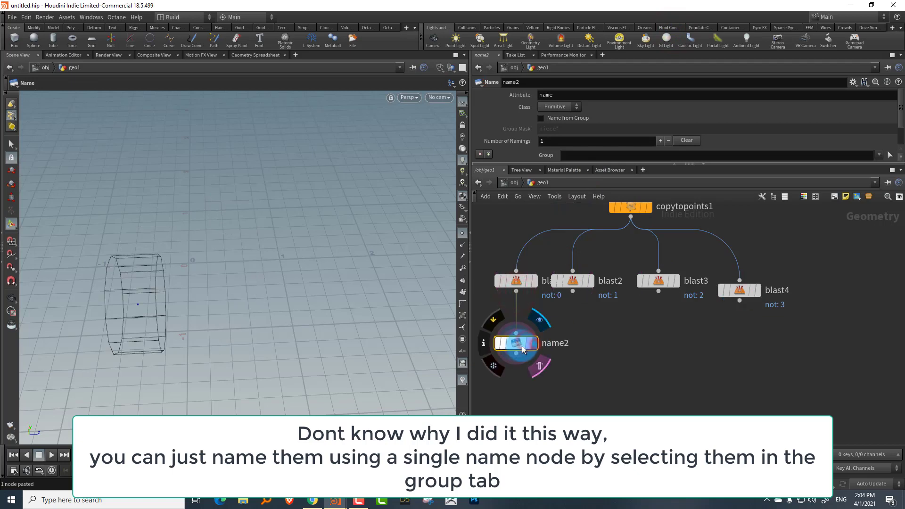
# - Widen the network editor and space the four Blast nodes evenly in a row
pyautogui.moveTo(468, 293); pyautogui.dragTo(492, 309)
pyautogui.moveTo(708, 289); pyautogui.dragTo(735, 280)
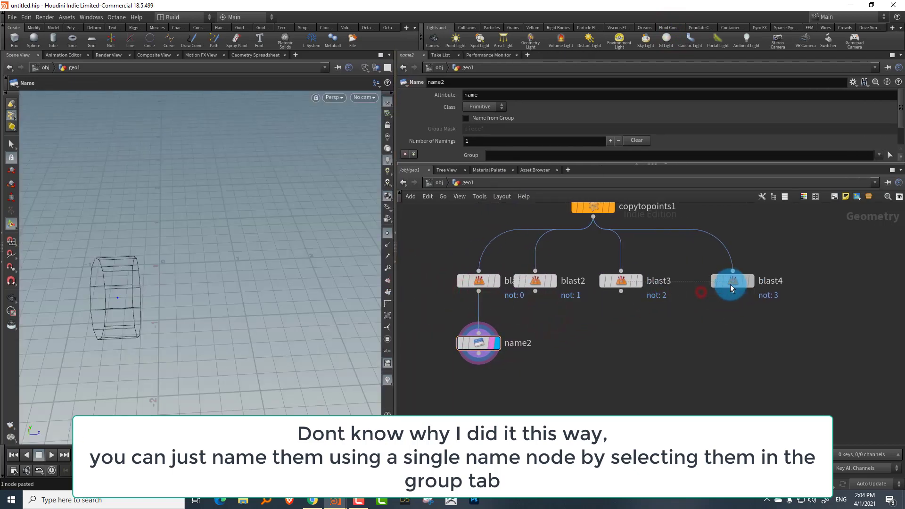
pyautogui.moveTo(620, 280); pyautogui.dragTo(636, 281)
pyautogui.moveTo(536, 281); pyautogui.dragTo(559, 281)
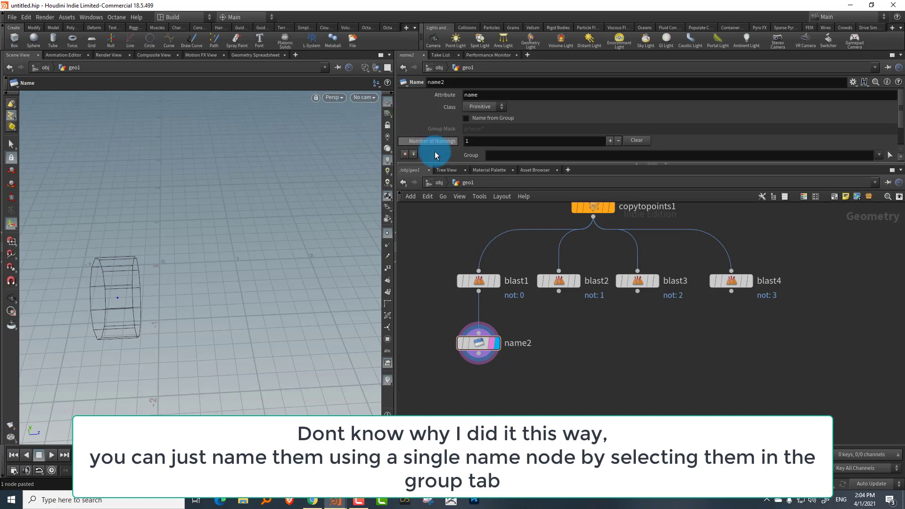
# - Enlarge the parameter area and name the first wheel ltbackwheel in its Name node
pyautogui.moveTo(466, 163); pyautogui.dragTo(471, 251)
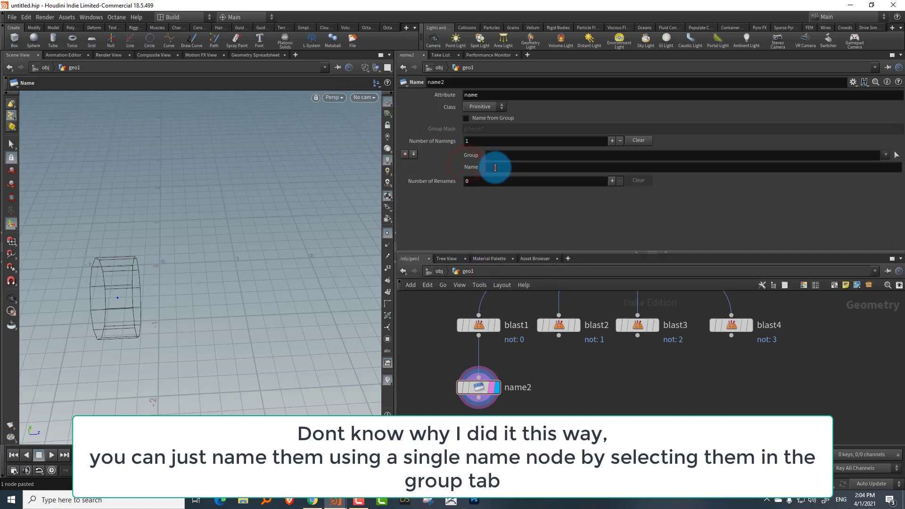
pyautogui.click(495, 167)
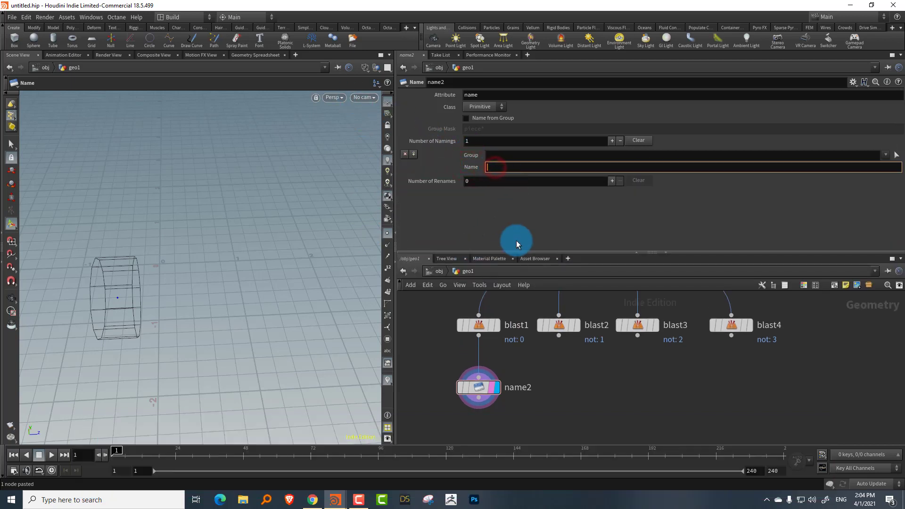
pyautogui.click(215, 264)
pyautogui.press('Escape')
pyautogui.moveTo(179, 280); pyautogui.dragTo(195, 269)
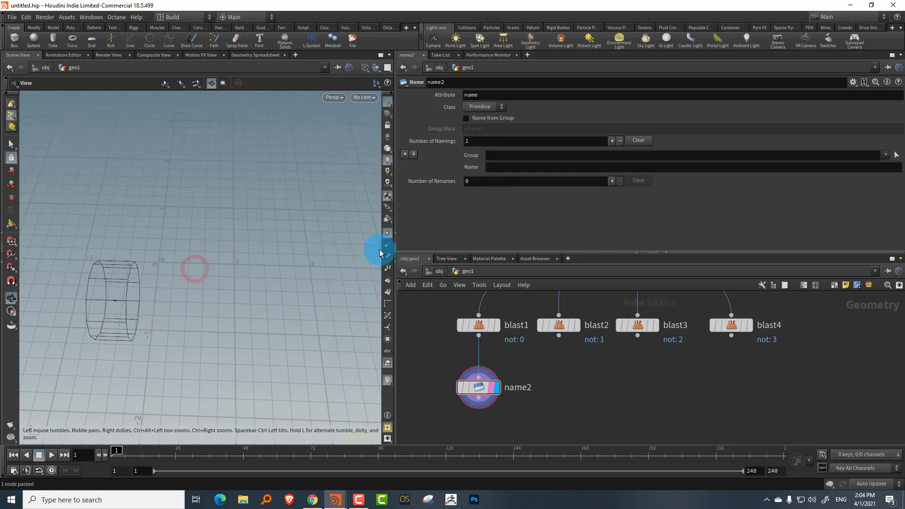
pyautogui.click(500, 166)
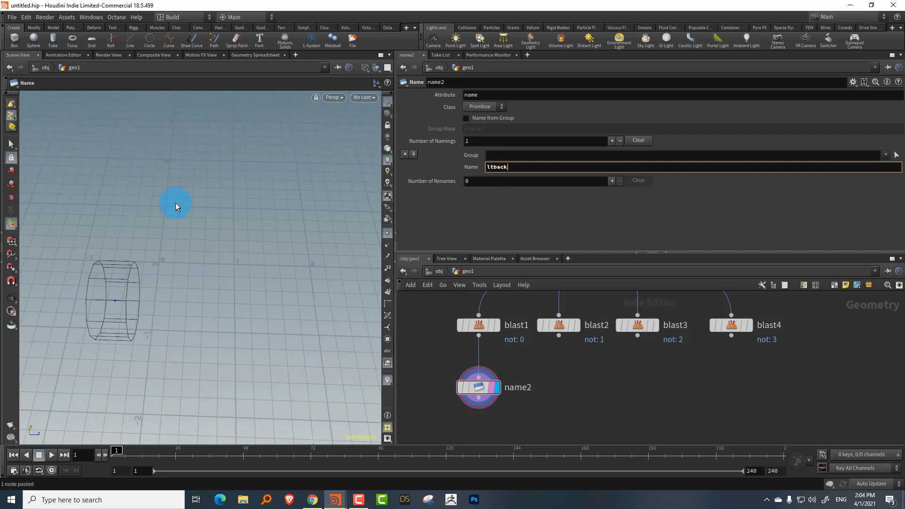
pyautogui.write('ltbackwheel')
pyautogui.click(577, 379)
# - Duplicate the Name node, connect the copy to the second Blast node, and set its name to ltfrontwheel
pyautogui.click(530, 365)
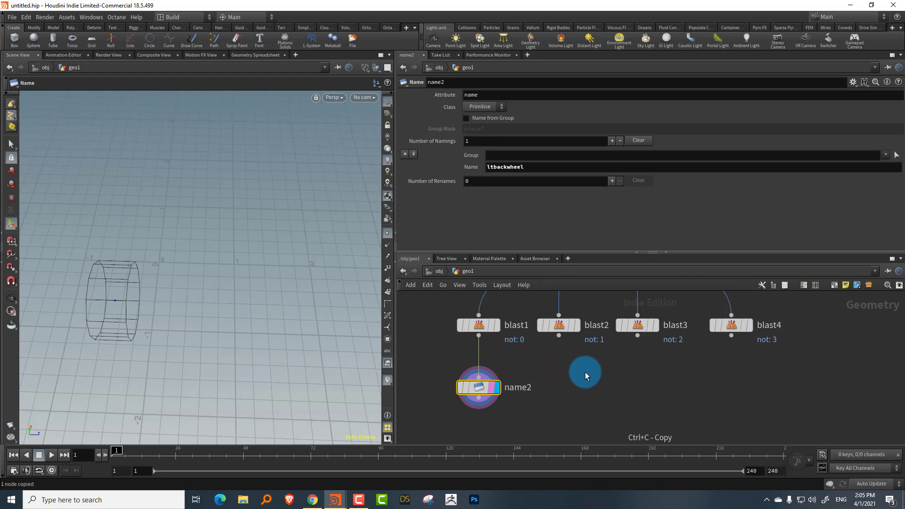
pyautogui.hotkey('ctrl', 'v')
pyautogui.click(558, 335)
pyautogui.click(584, 413)
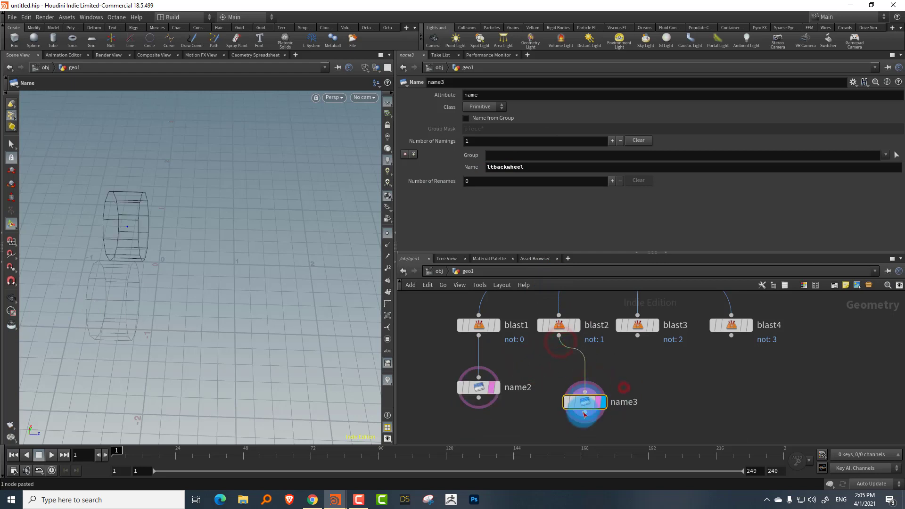
pyautogui.click(504, 163)
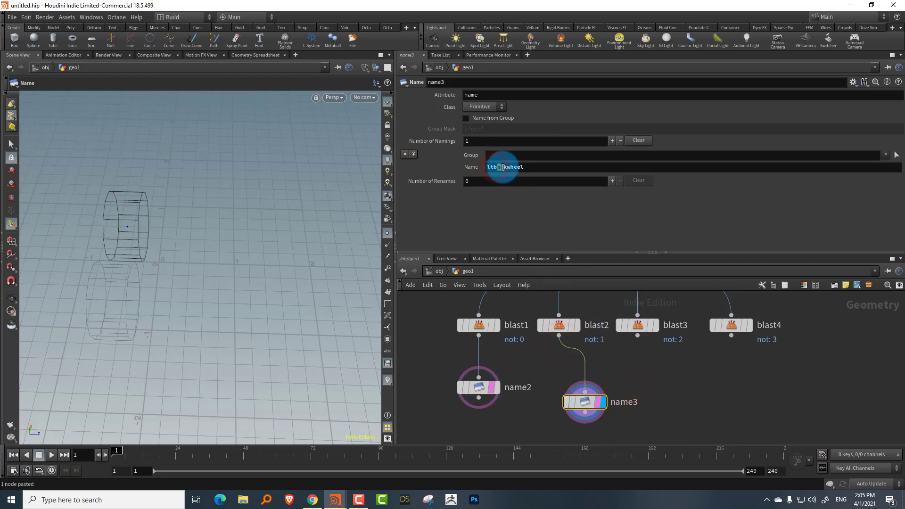
pyautogui.moveTo(502, 167); pyautogui.dragTo(492, 167)
pyautogui.write('front')
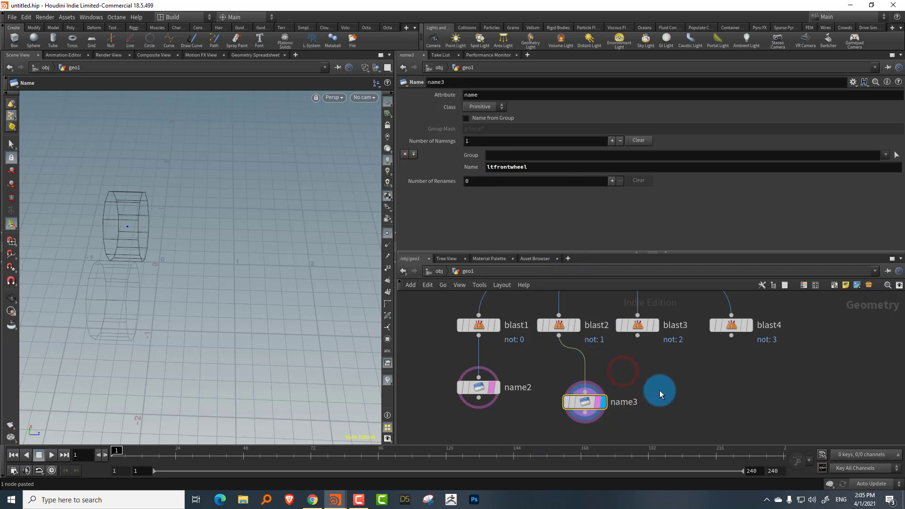
# - Duplicate the Name node under the third Blast node and set its name to rtrontwheel
pyautogui.hotkey('ctrl', 'c')
pyautogui.hotkey('ctrl', 'v')
pyautogui.click(493, 172)
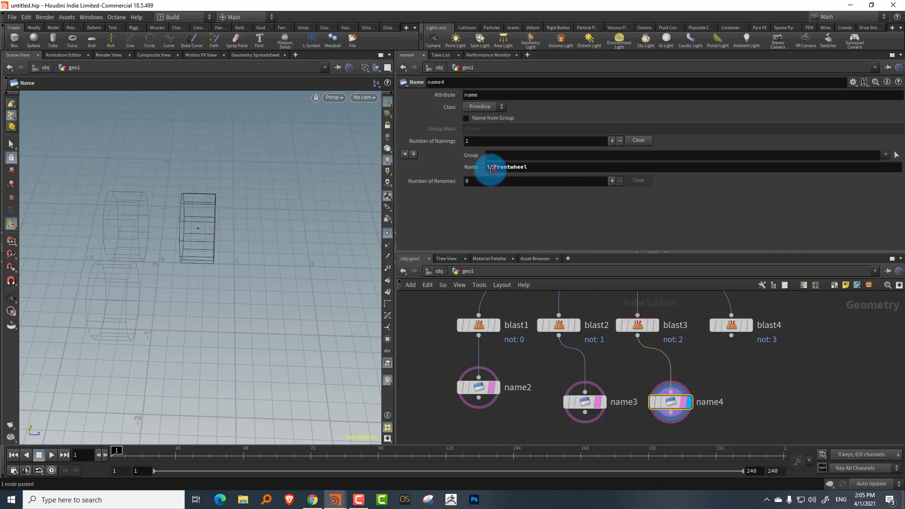
pyautogui.write('rt')
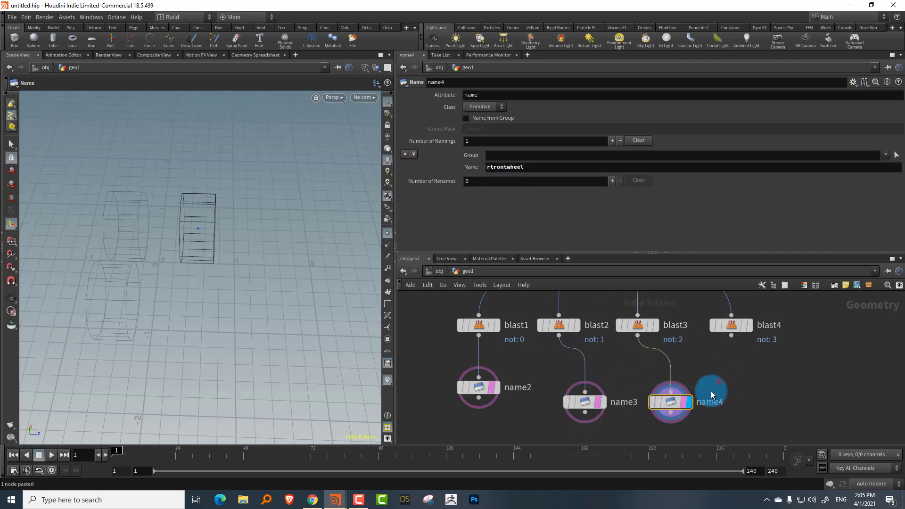
# - Duplicate the Name node under the fourth Blast node and set its name to rtbackwheel
pyautogui.hotkey('ctrl', 'c')
pyautogui.hotkey('ctrl', 'v')
pyautogui.moveTo(753, 304); pyautogui.dragTo(755, 382)
pyautogui.click(489, 168)
pyautogui.moveTo(493, 165); pyautogui.dragTo(507, 165)
pyautogui.write('back')
pyautogui.press('Return')
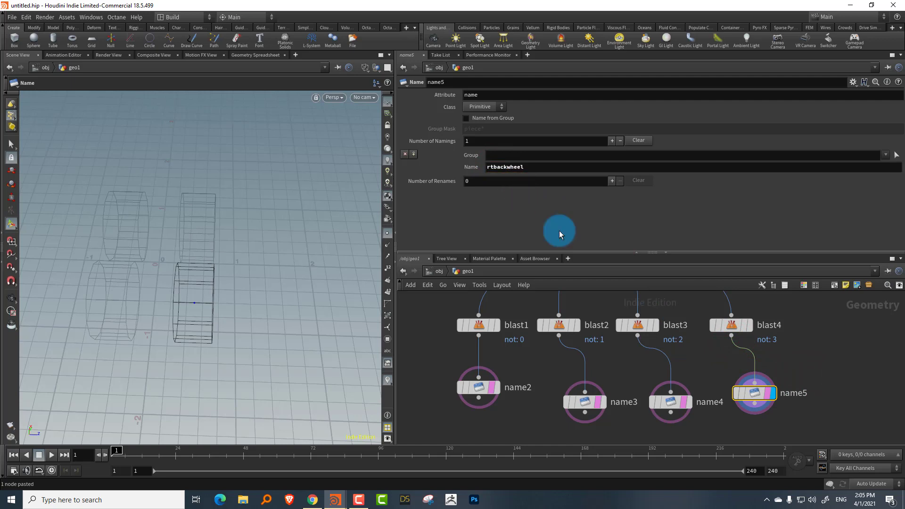
# - Enlarge the network editor and move the car body's Name node down beside the wheel Name nodes
pyautogui.click(597, 250)
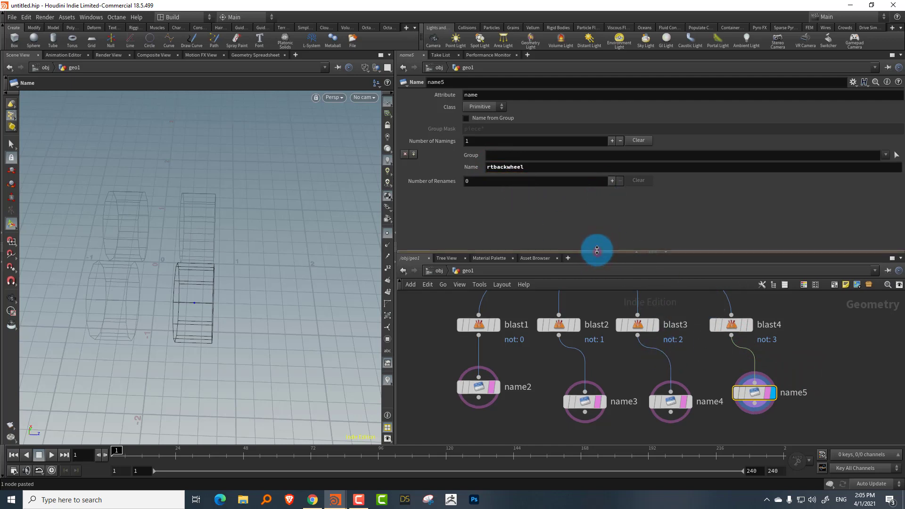
pyautogui.moveTo(595, 248); pyautogui.dragTo(584, 165)
pyautogui.press('h')
pyautogui.moveTo(541, 281); pyautogui.dragTo(442, 387)
pyautogui.moveTo(529, 432); pyautogui.dragTo(527, 371, button='middle')
# - Combine the body and four wheel Name nodes in a Merge node placed below them, and view the assembled car
pyautogui.moveTo(415, 350); pyautogui.dragTo(749, 323)
pyautogui.press('Tab')
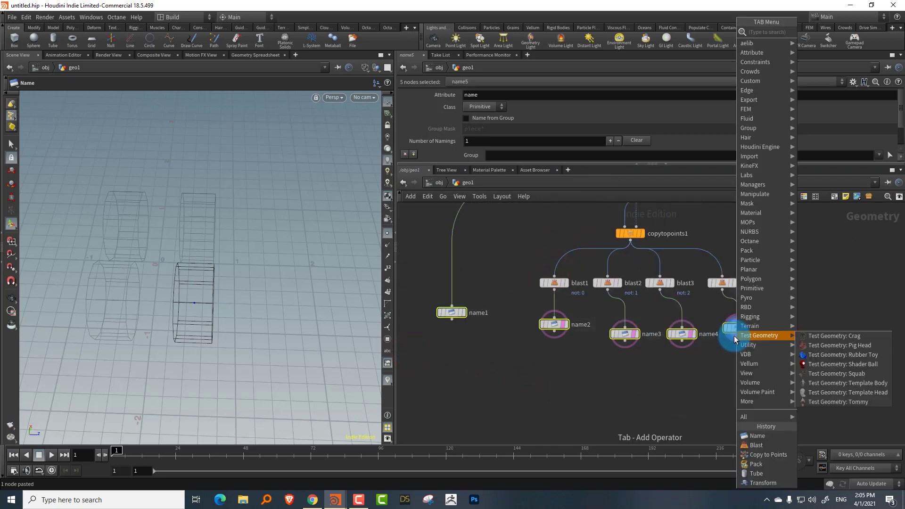
pyautogui.write('mer')
pyautogui.click(823, 31)
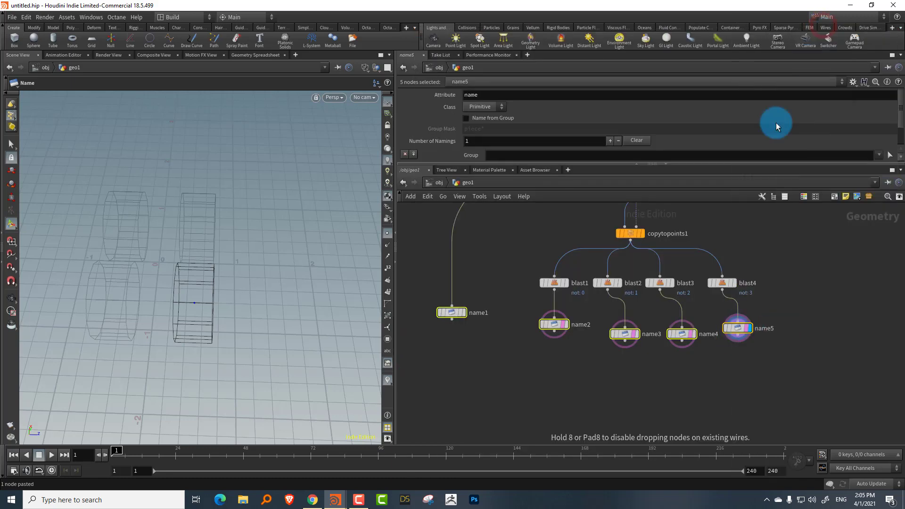
pyautogui.click(584, 402)
pyautogui.moveTo(282, 265); pyautogui.dragTo(226, 236)
pyautogui.moveTo(226, 236); pyautogui.dragTo(261, 219, button='right')
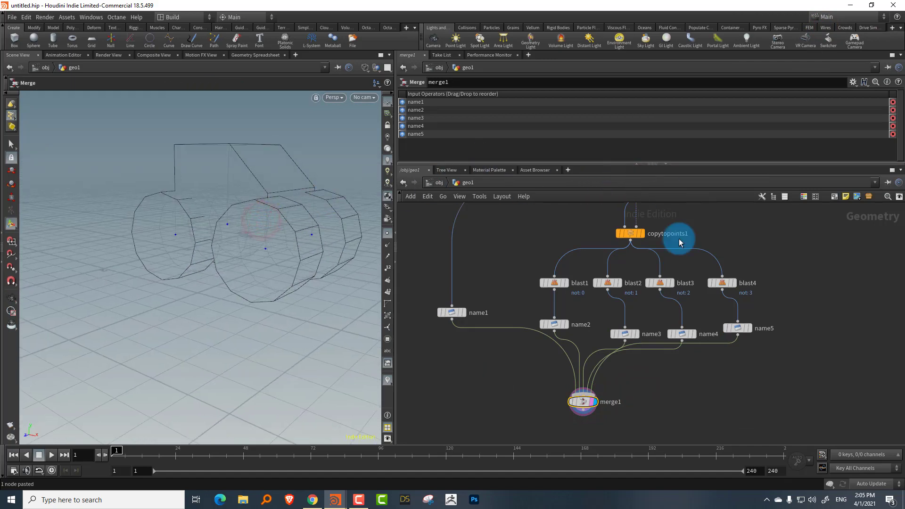
pyautogui.moveTo(583, 401); pyautogui.dragTo(588, 421)
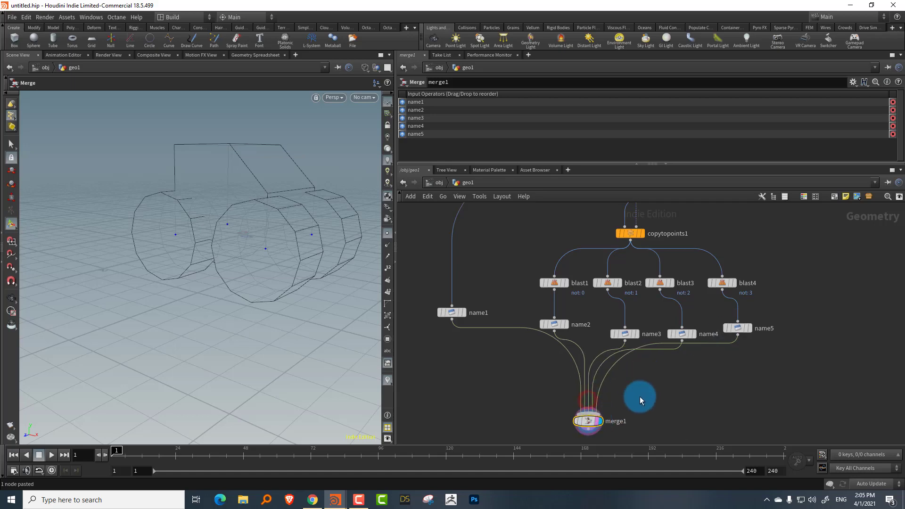
# - Add a Transform node below the Merge node, connect it, and display its output
pyautogui.moveTo(639, 397); pyautogui.dragTo(636, 326, button='middle')
pyautogui.press('Tab')
pyautogui.moveTo(636, 326)
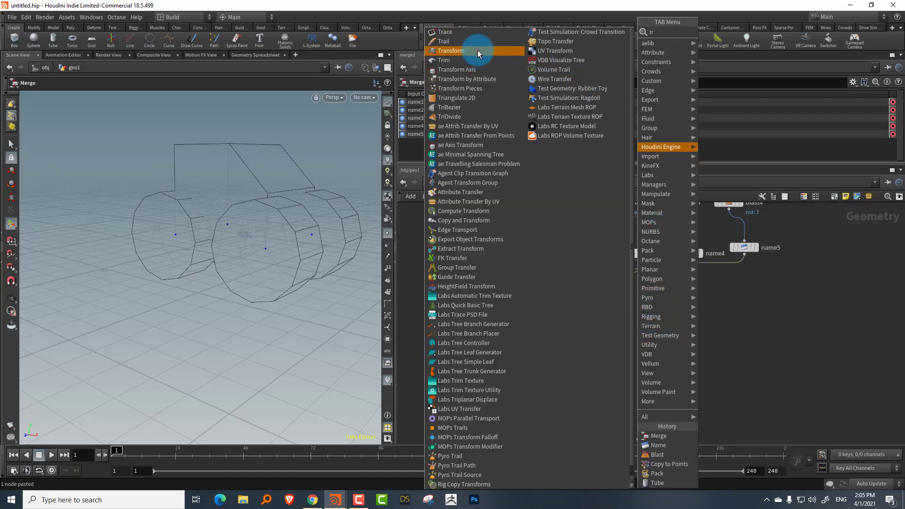
pyautogui.click(477, 50)
pyautogui.click(587, 330)
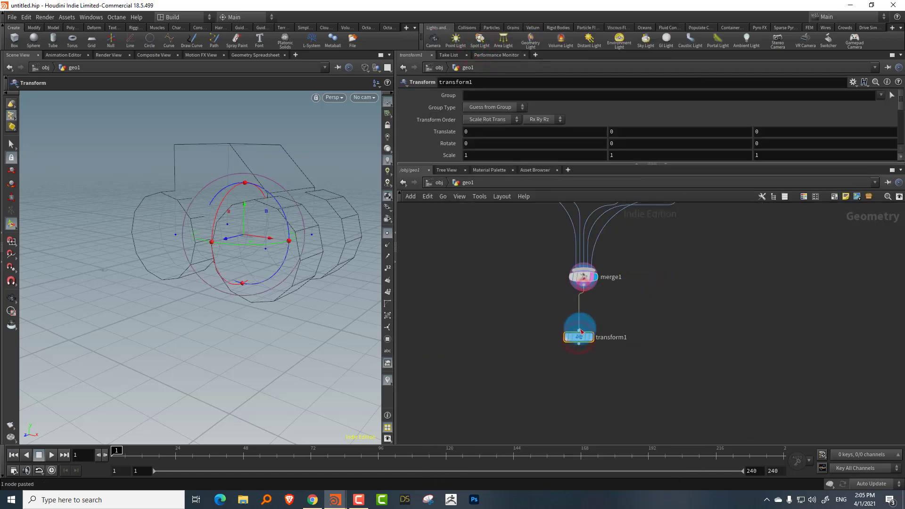
pyautogui.click(248, 211)
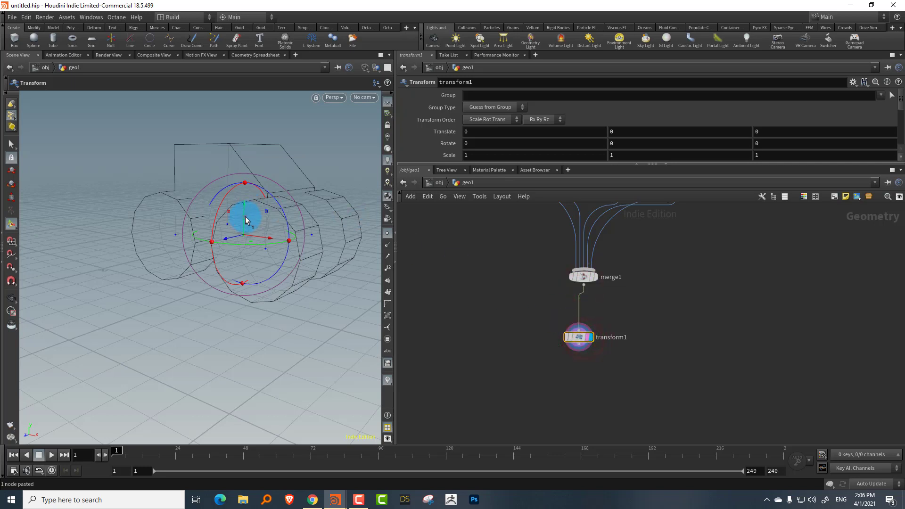
# - Raise the assembled car about 0.475 units along Y with the Transform node
pyautogui.moveTo(245, 219); pyautogui.dragTo(235, 176)
pyautogui.click(561, 335)
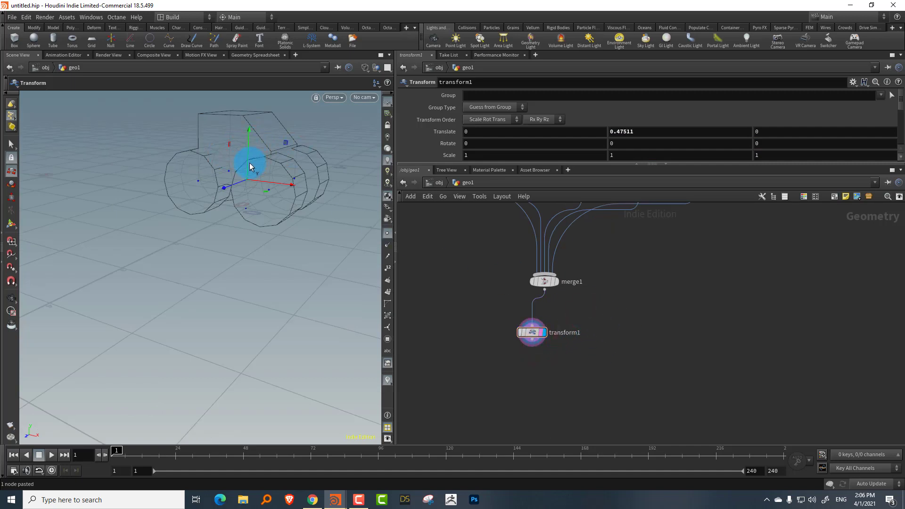
# - Add an Attribute Promote node below the Transform node, connect it, and display its output
pyautogui.click(610, 332)
pyautogui.press('Tab')
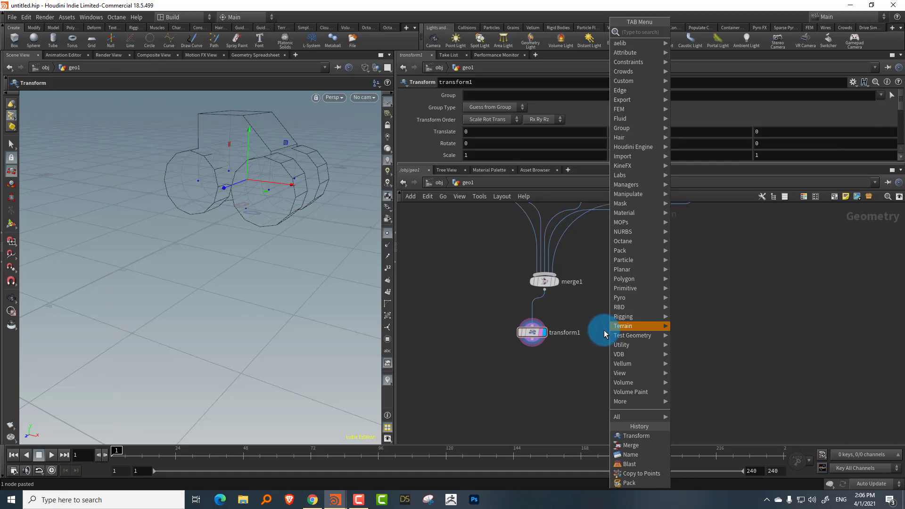
pyautogui.write('attribpromote')
pyautogui.press('Return')
pyautogui.click(569, 378)
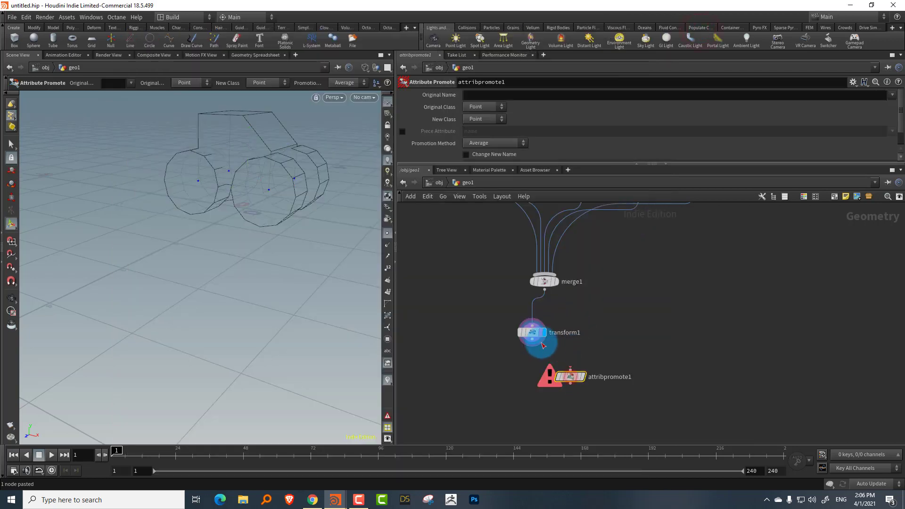
pyautogui.moveTo(532, 347); pyautogui.dragTo(571, 374)
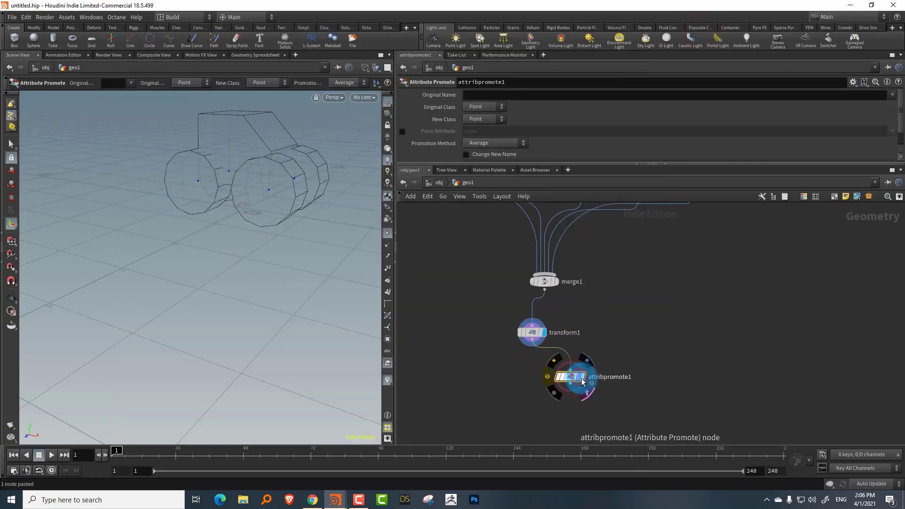
pyautogui.click(574, 379)
# - Set the Attribute Promote node's original class to Primitive and its original name to name
pyautogui.click(486, 107)
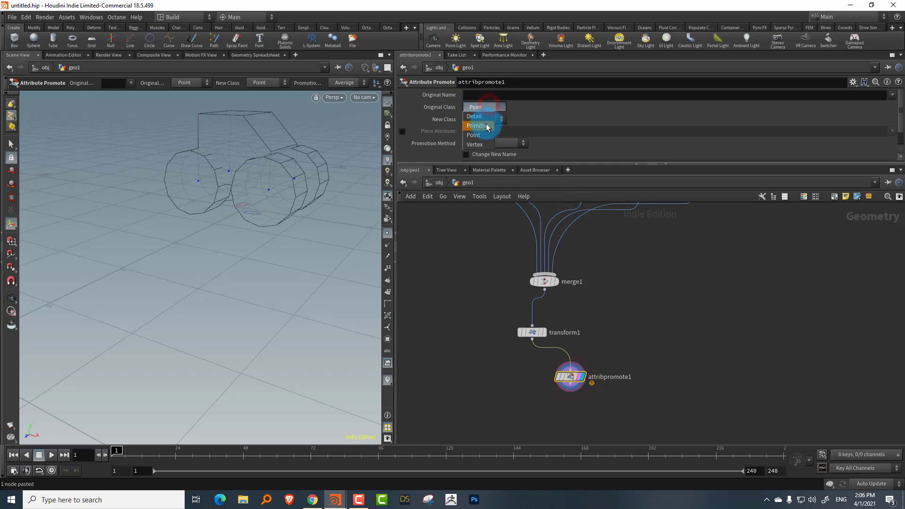
pyautogui.click(484, 119)
pyautogui.click(892, 94)
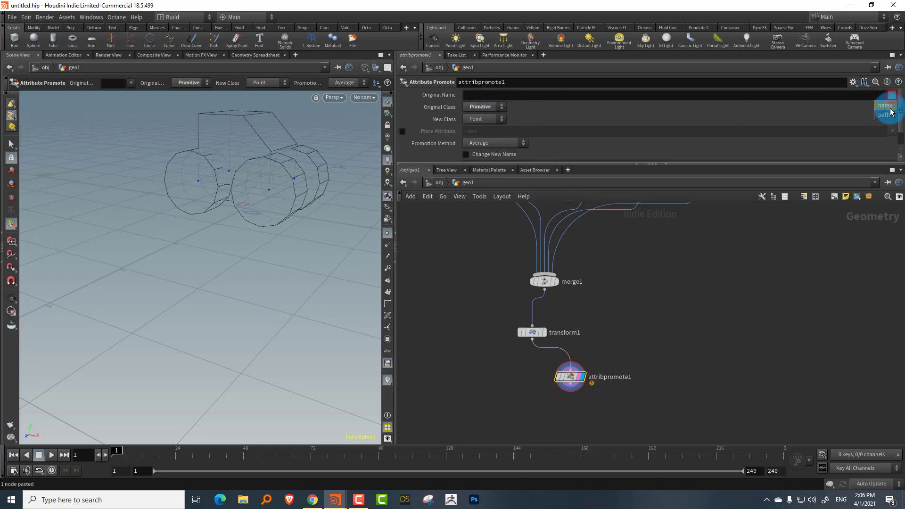
pyautogui.click(884, 106)
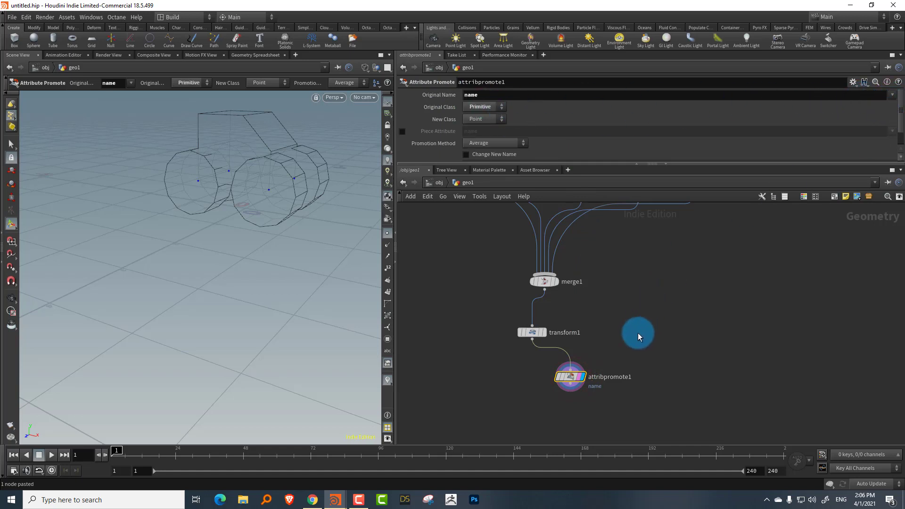
pyautogui.scroll(-2, 613, 353)
pyautogui.rightClick(600, 378)
pyautogui.write('blast')
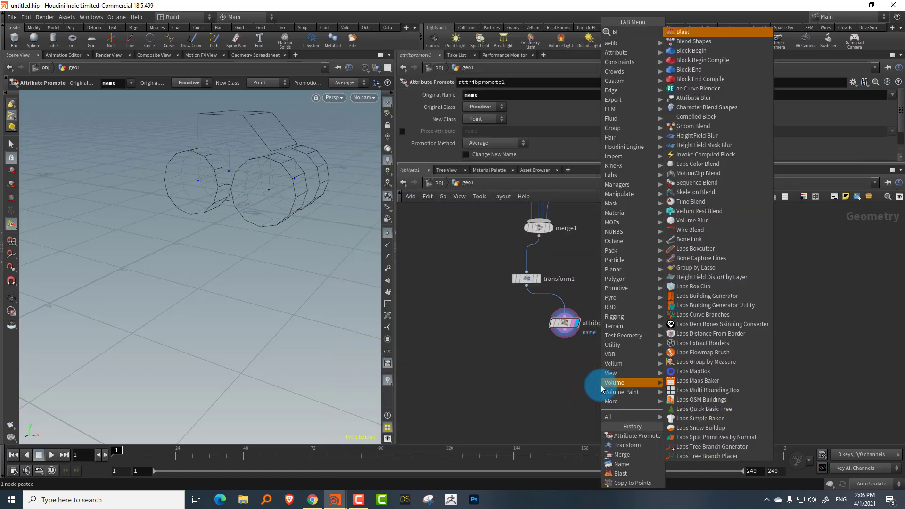
pyautogui.press('Return')
pyautogui.click(575, 366)
# - Connect an Add node below Attribute Promote, display it, and have it delete the geometry but keep the points
pyautogui.rightClick(577, 365)
pyautogui.write('add')
pyautogui.press('Return')
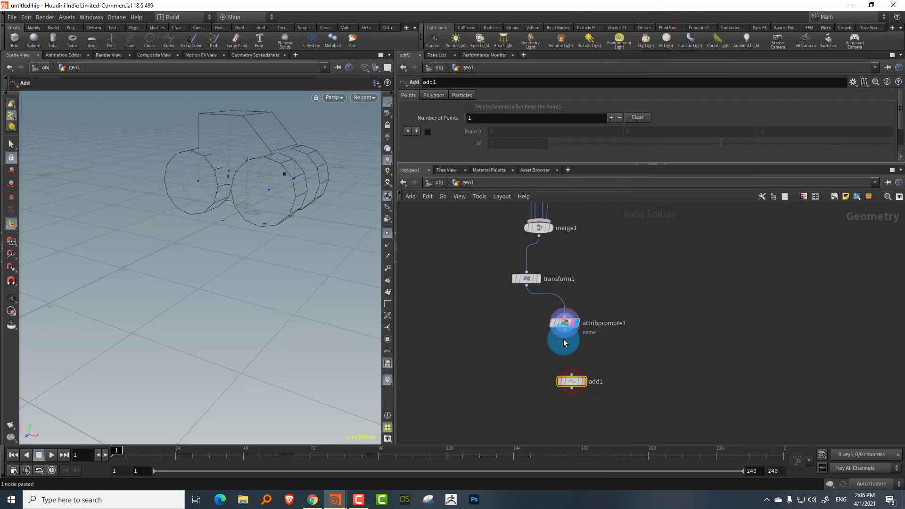
pyautogui.click(571, 380)
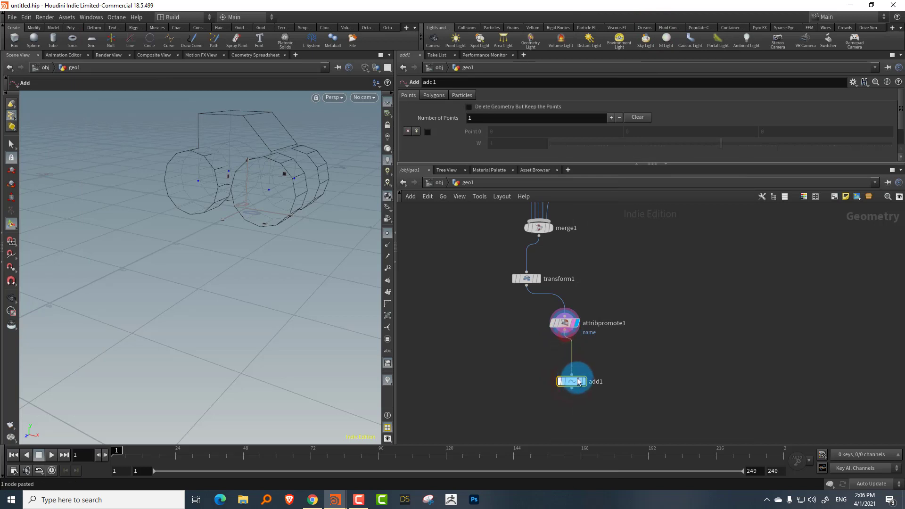
pyautogui.click(511, 106)
pyautogui.moveTo(299, 228); pyautogui.dragTo(204, 191)
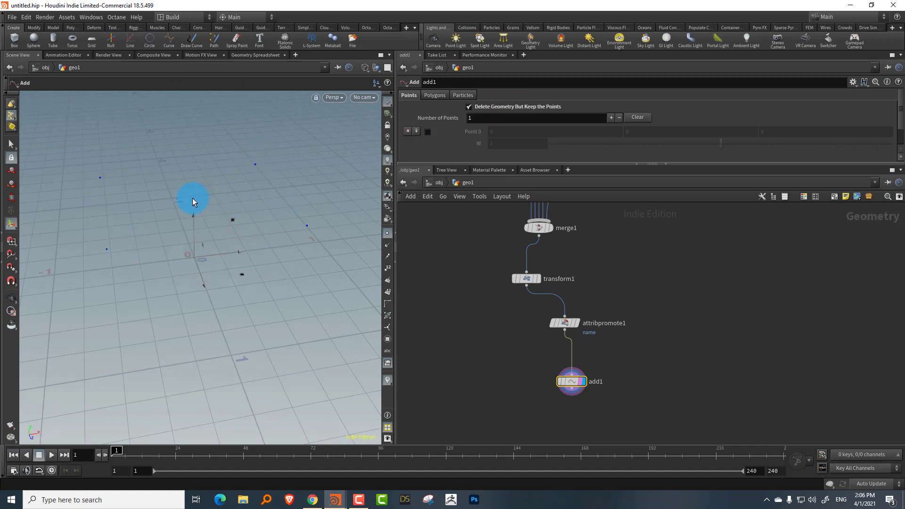
# - Delete the center body point with a Blast node placed after the Add node, leaving the wheel points
pyautogui.moveTo(639, 321); pyautogui.dragTo(616, 275, button='middle')
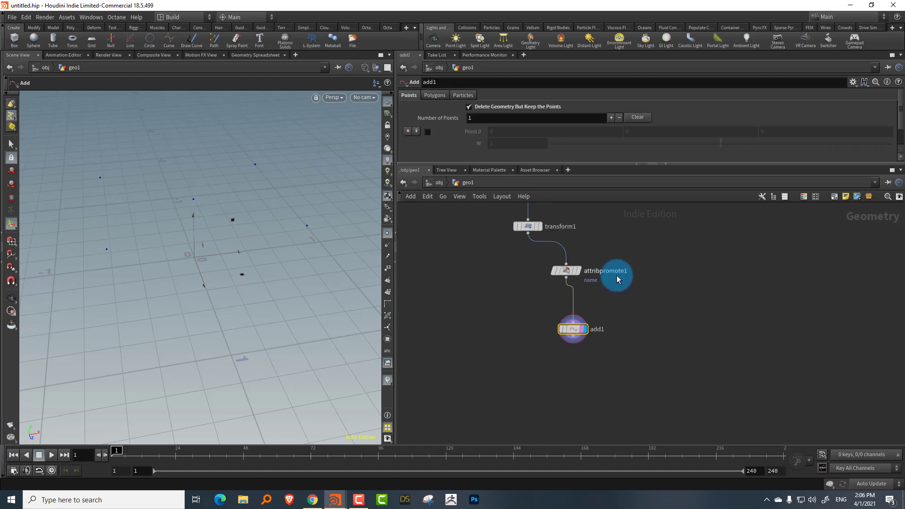
pyautogui.press('s')
pyautogui.click(212, 181)
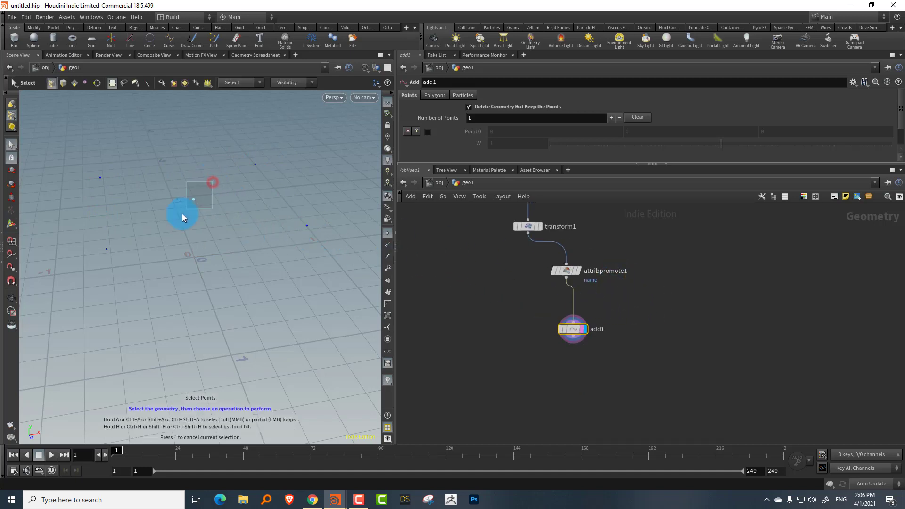
pyautogui.press('Delete')
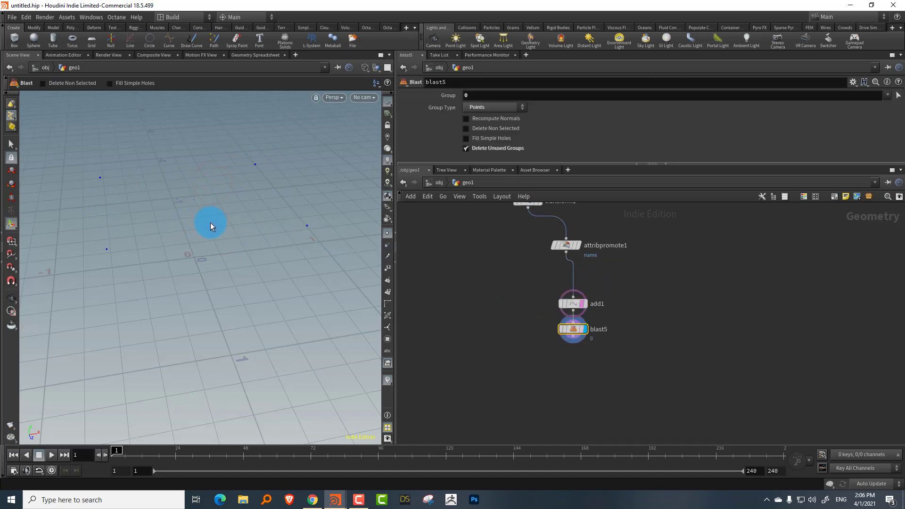
# - Move the Blast node off to one side and duplicate it as a second branch under the Add node
pyautogui.moveTo(582, 331); pyautogui.dragTo(519, 348)
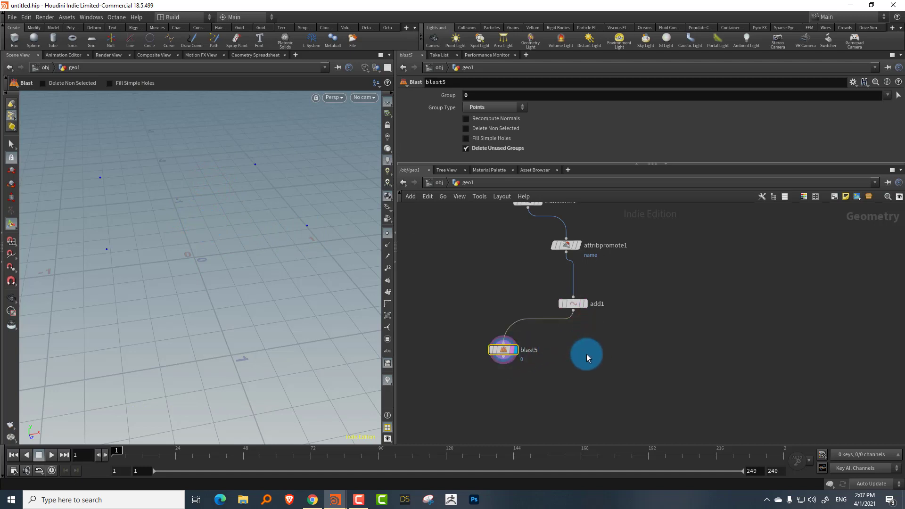
pyautogui.hotkey('ctrl', 'c')
pyautogui.hotkey('ctrl', 'v')
pyautogui.moveTo(587, 355); pyautogui.dragTo(645, 354)
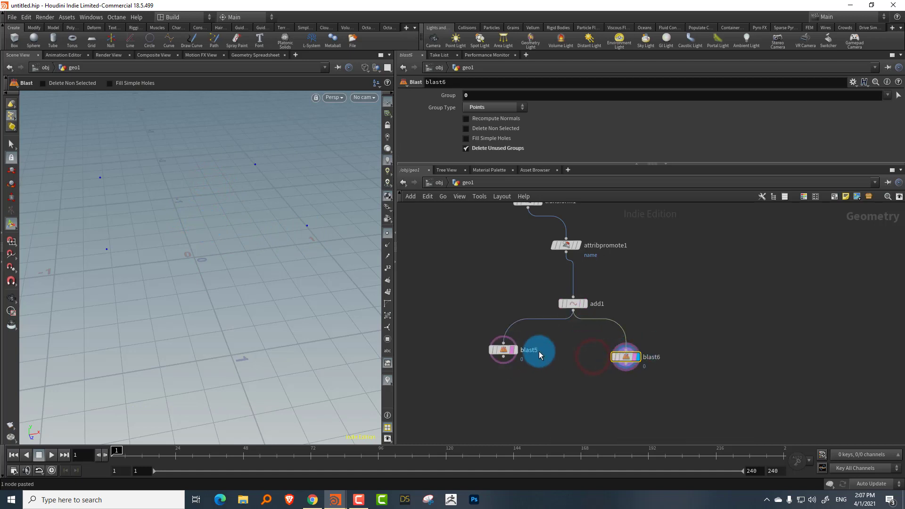
# - Set the first Blast node to delete non-selected points and rename the node root
pyautogui.click(512, 356)
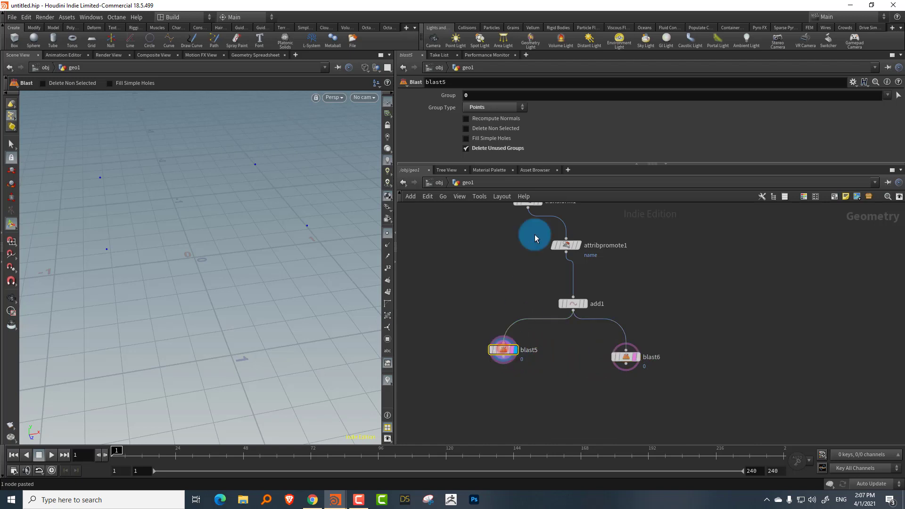
pyautogui.click(489, 128)
pyautogui.doubleClick(533, 349)
pyautogui.moveTo(532, 350); pyautogui.dragTo(498, 348)
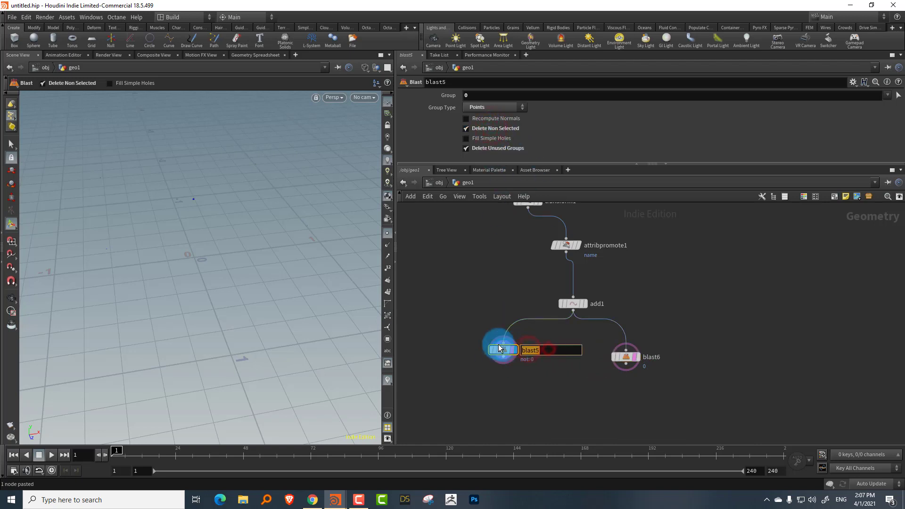
pyautogui.write('root')
pyautogui.press('Return')
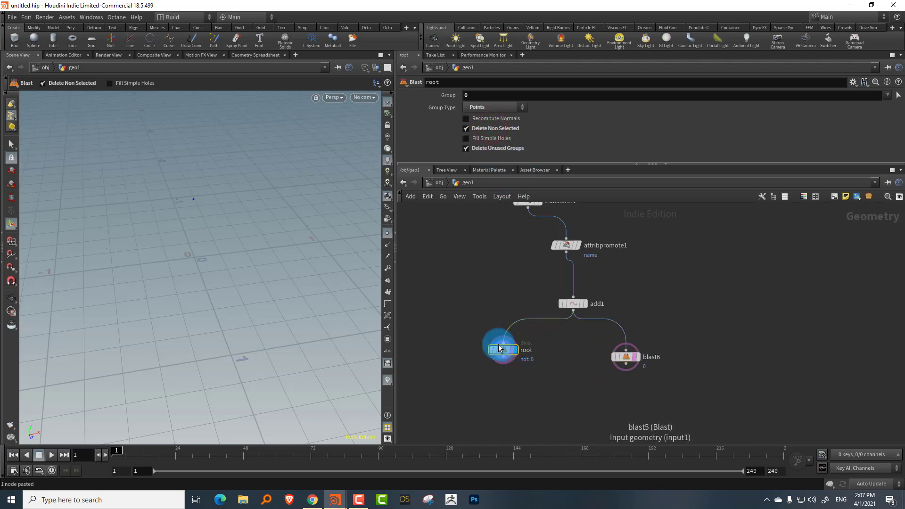
# - Display the duplicated Blast node and attach a For-Each Point loop below it
pyautogui.click(666, 356)
pyautogui.click(620, 358)
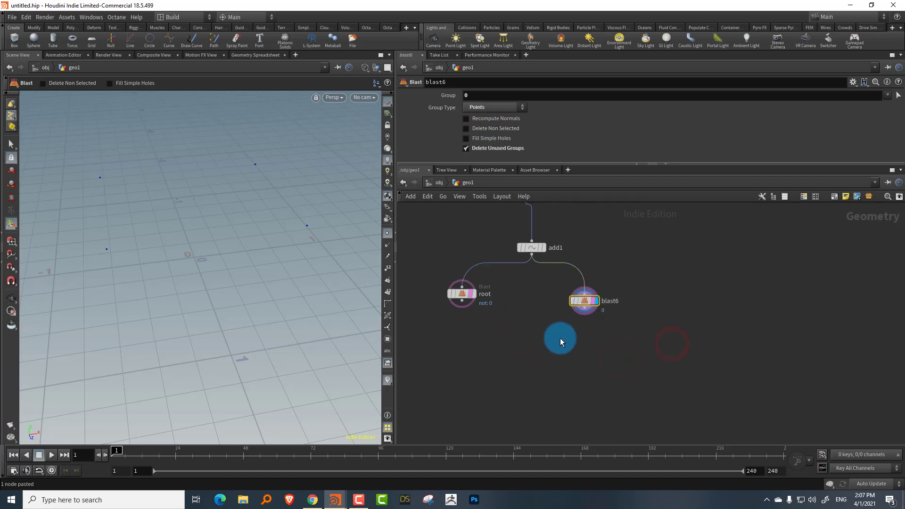
pyautogui.press('Tab')
pyautogui.write('foreac')
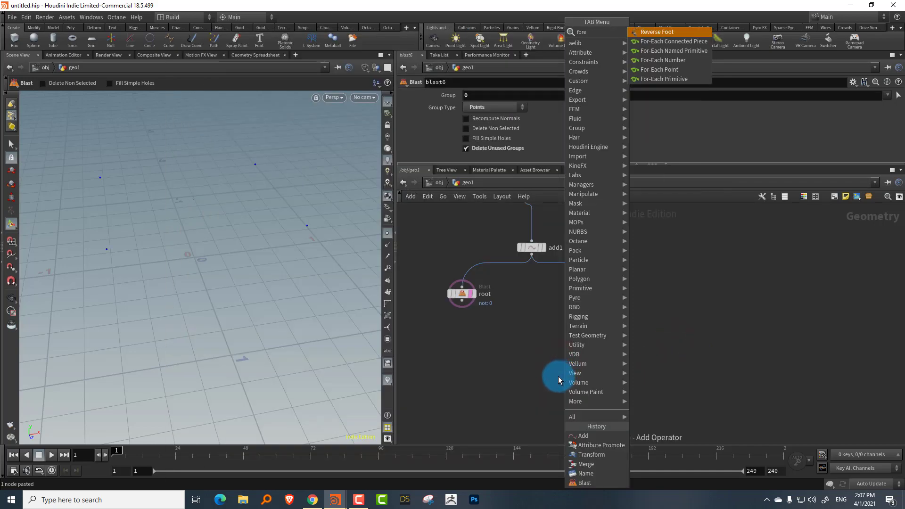
pyautogui.click(677, 61)
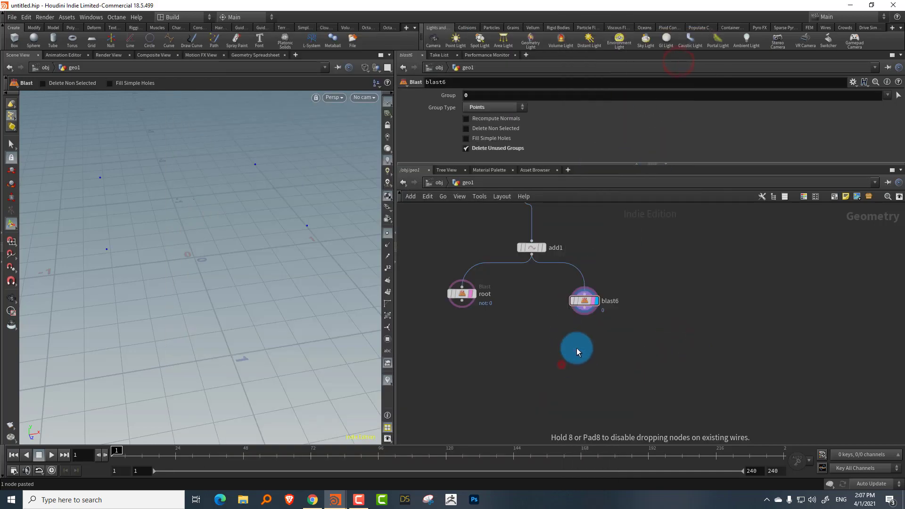
pyautogui.click(576, 351)
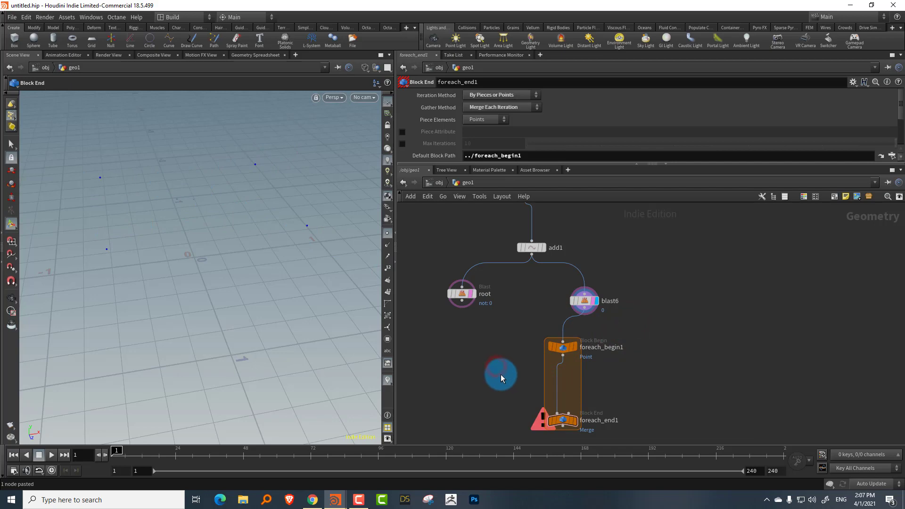
# - Add a Merge node beside the loop, combine the root node with the loop's begin node in it, and display it
pyautogui.press('Tab')
pyautogui.moveTo(534, 259)
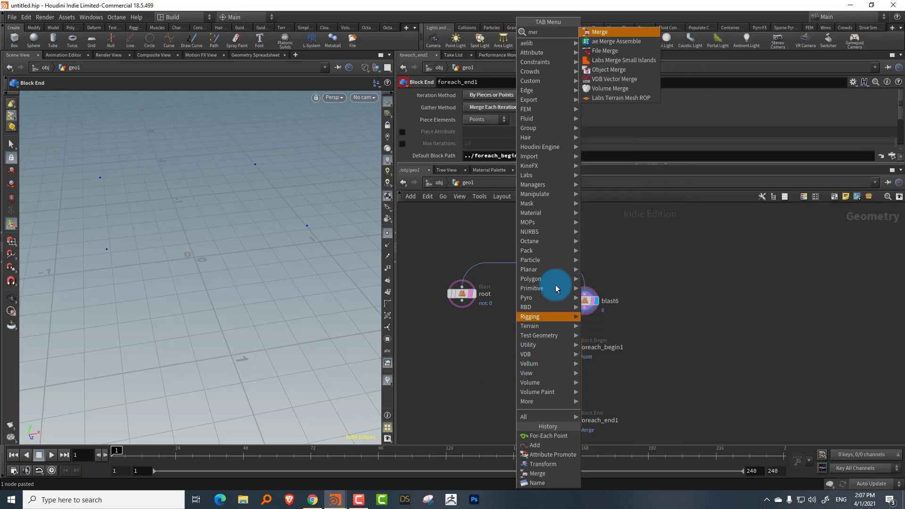
pyautogui.click(617, 34)
pyautogui.click(523, 380)
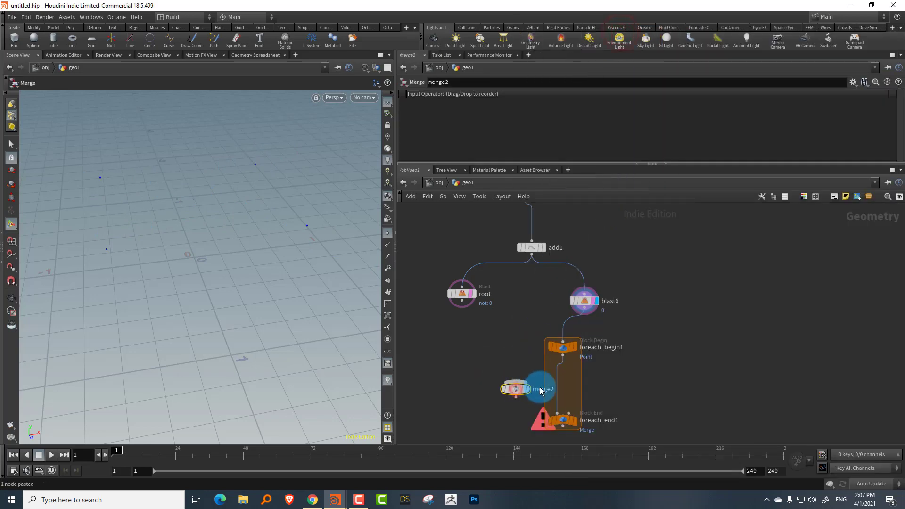
pyautogui.click(461, 303)
pyautogui.click(515, 381)
pyautogui.click(562, 356)
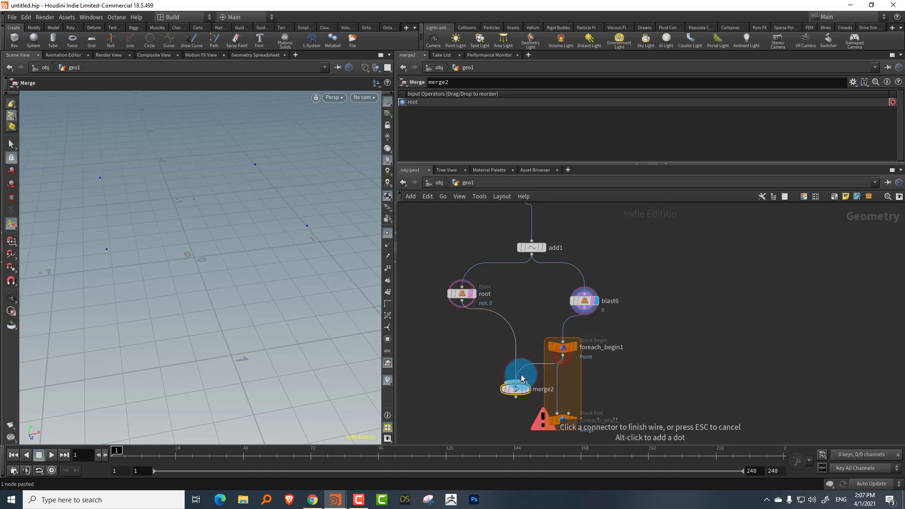
pyautogui.click(515, 382)
pyautogui.click(460, 285)
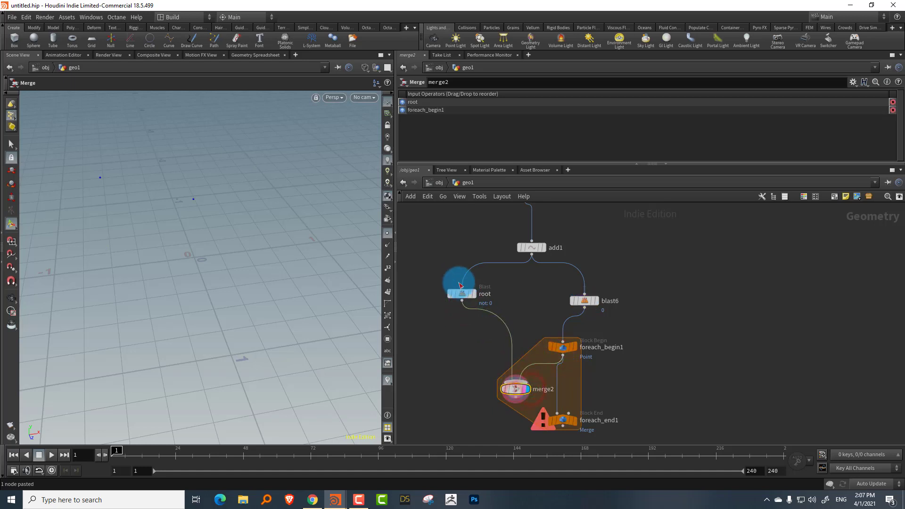
# - Feed the Merge node's output into the loop's end node in place of the direct connection from the begin node
pyautogui.moveTo(527, 384); pyautogui.dragTo(521, 326, button='middle')
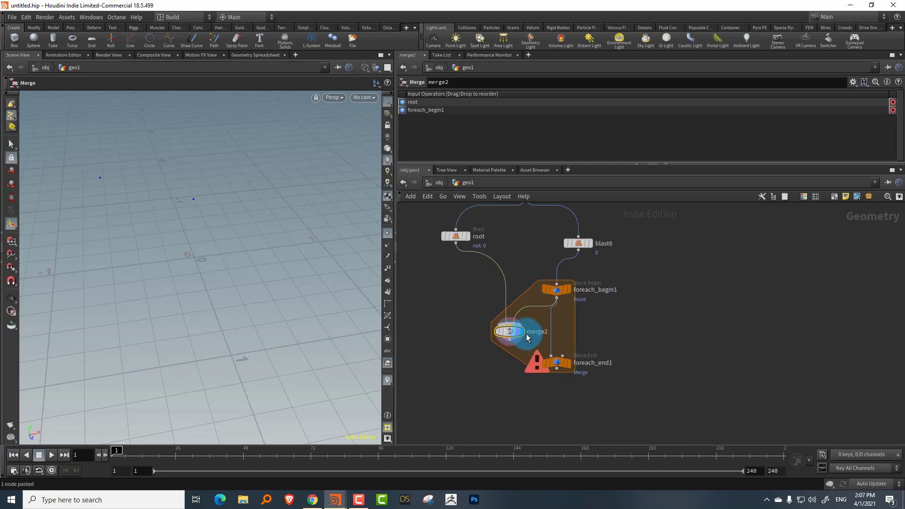
pyautogui.click(510, 344)
pyautogui.click(566, 366)
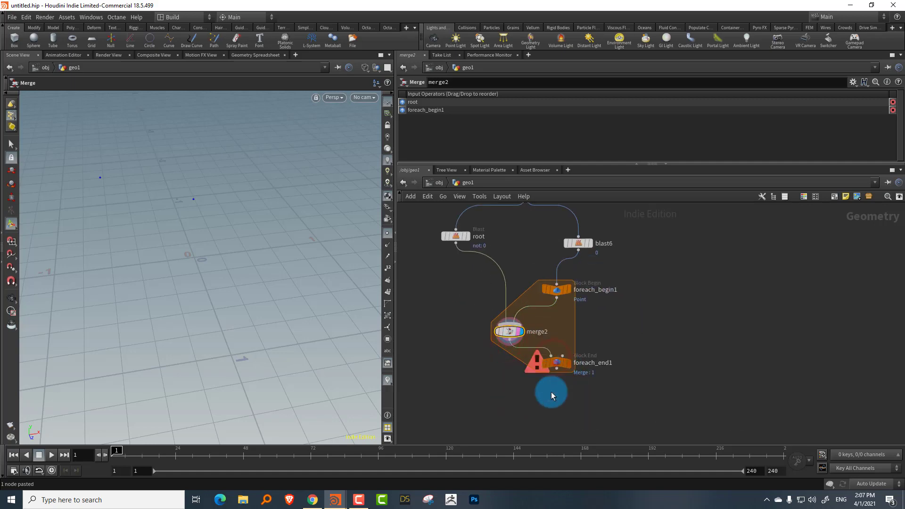
# - Insert an Add node between the Merge node and the loop's end node, creating polygons by group from all points
pyautogui.press('Tab')
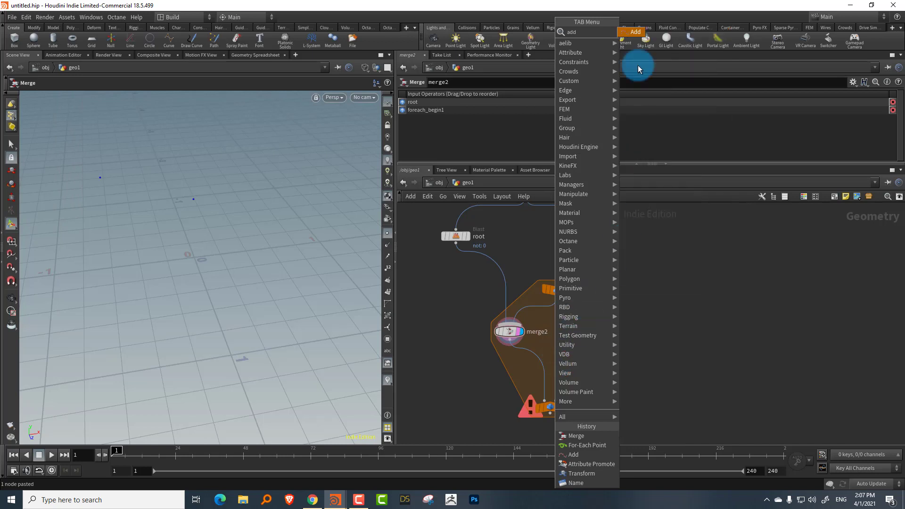
pyautogui.click(621, 38)
pyautogui.click(546, 366)
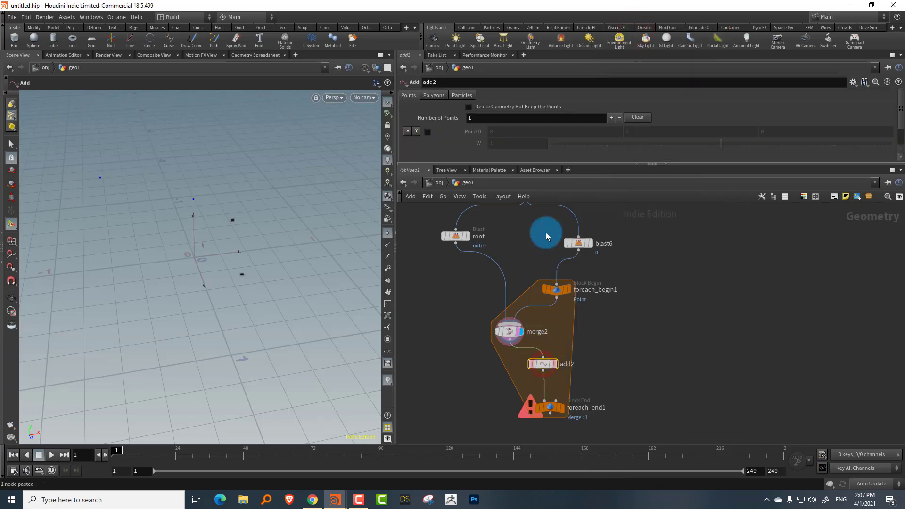
pyautogui.click(433, 96)
pyautogui.click(456, 119)
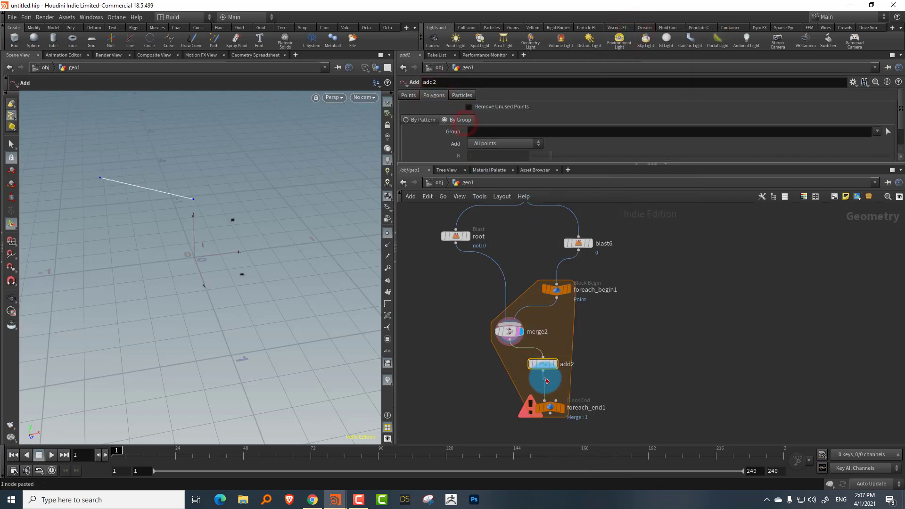
# - Display the output of the loop's end node and widen the viewport pane to view the skeleton
pyautogui.click(559, 408)
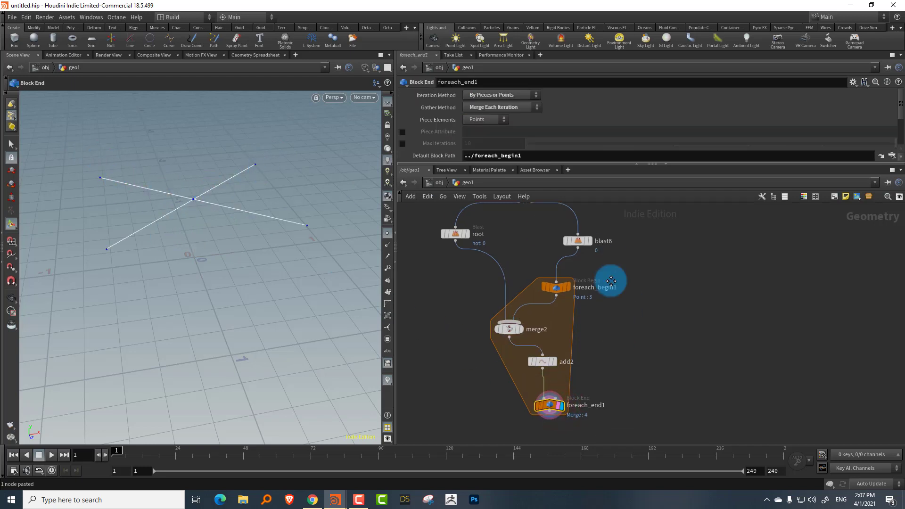
pyautogui.scroll(-3, 612, 290)
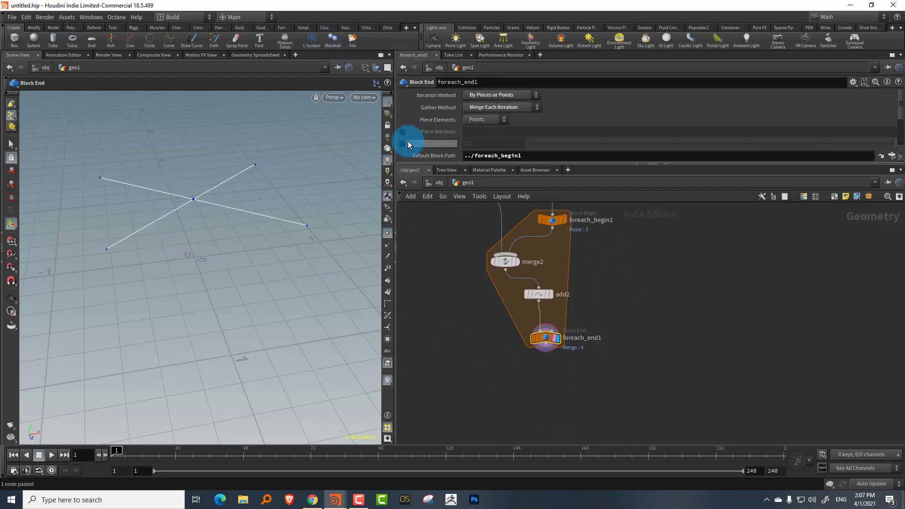
pyautogui.moveTo(396, 129); pyautogui.dragTo(436, 129)
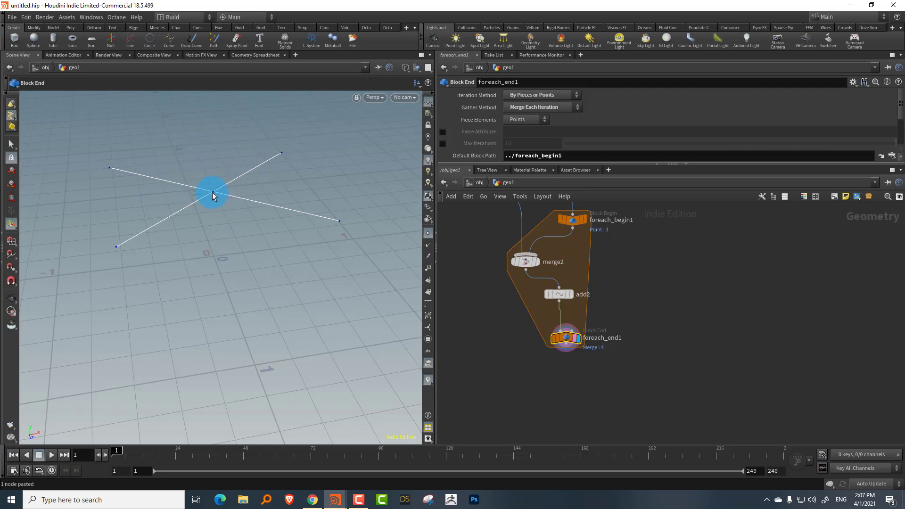
# - Split the viewport pane side by side and show a wide Geometry Spreadsheet to examine the loop's point names and positions
pyautogui.click(423, 267)
pyautogui.click(429, 55)
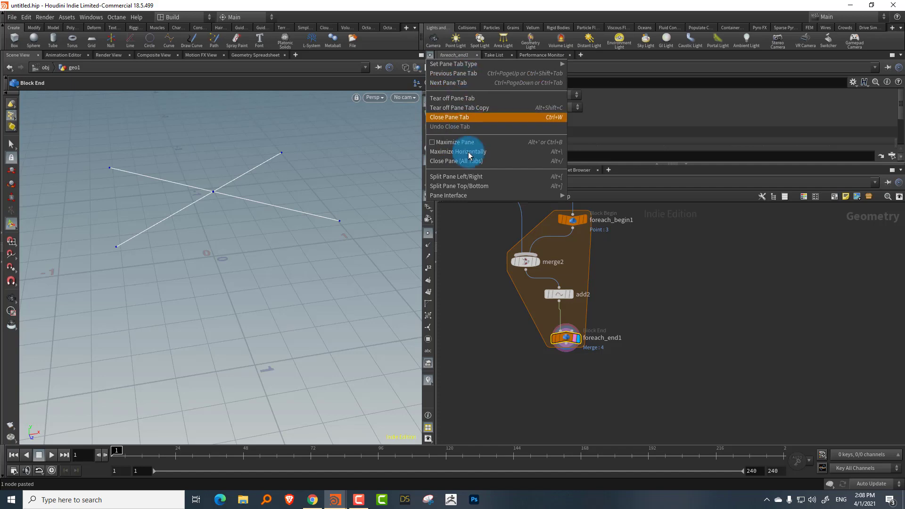
pyautogui.click(468, 177)
pyautogui.click(255, 59)
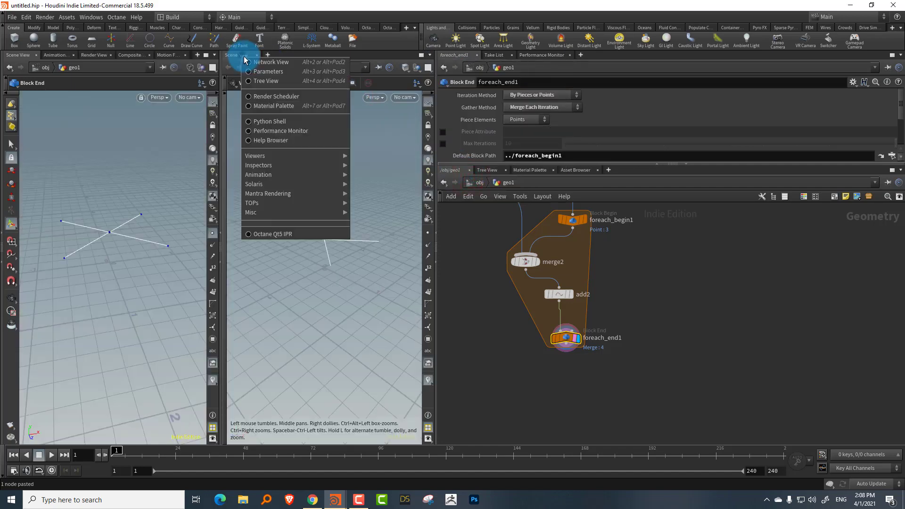
pyautogui.moveTo(311, 165)
pyautogui.click(385, 167)
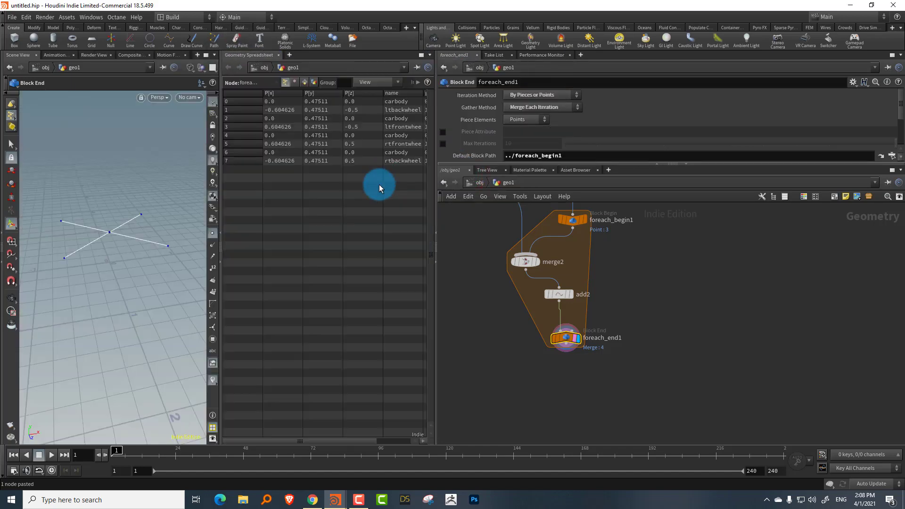
pyautogui.moveTo(435, 134); pyautogui.dragTo(529, 137)
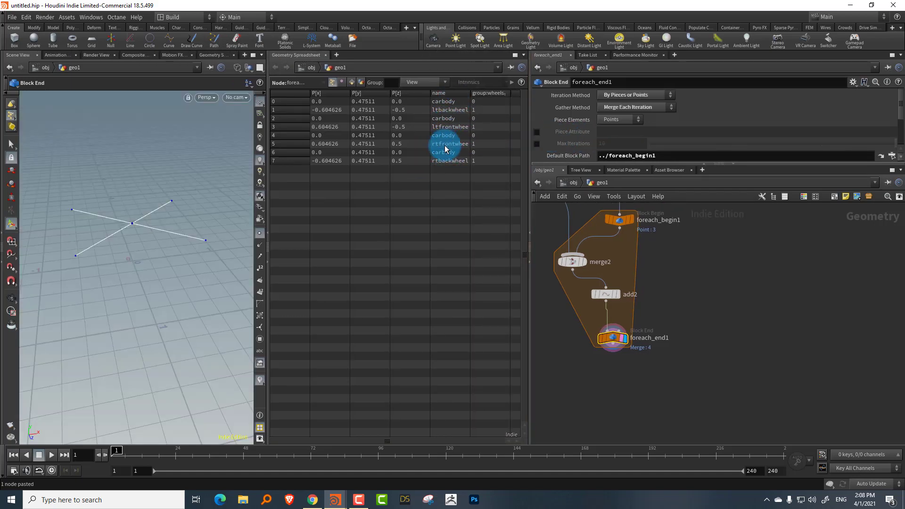
# - Add a Fuse node after the loop's end node, display it, and collapse the spreadsheet pane to restore the wide viewport
pyautogui.press('Tab')
pyautogui.write('fuse')
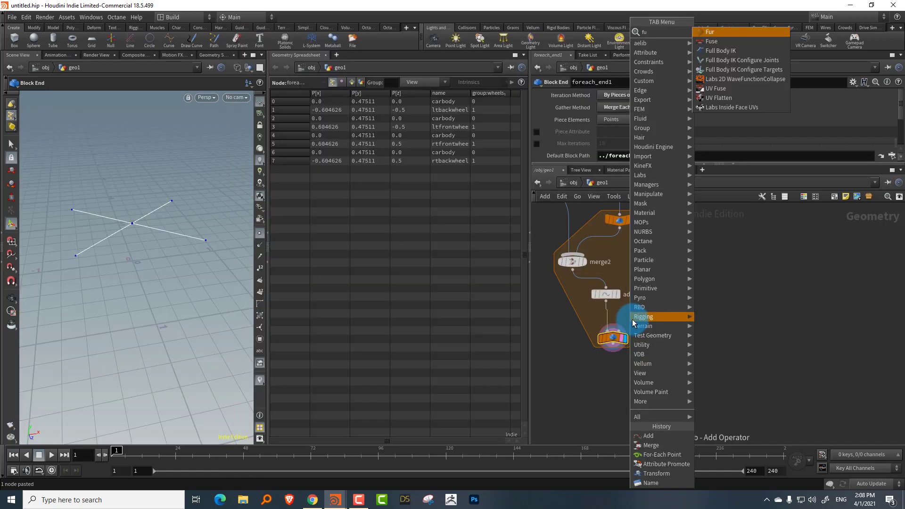
pyautogui.click(712, 33)
pyautogui.click(613, 391)
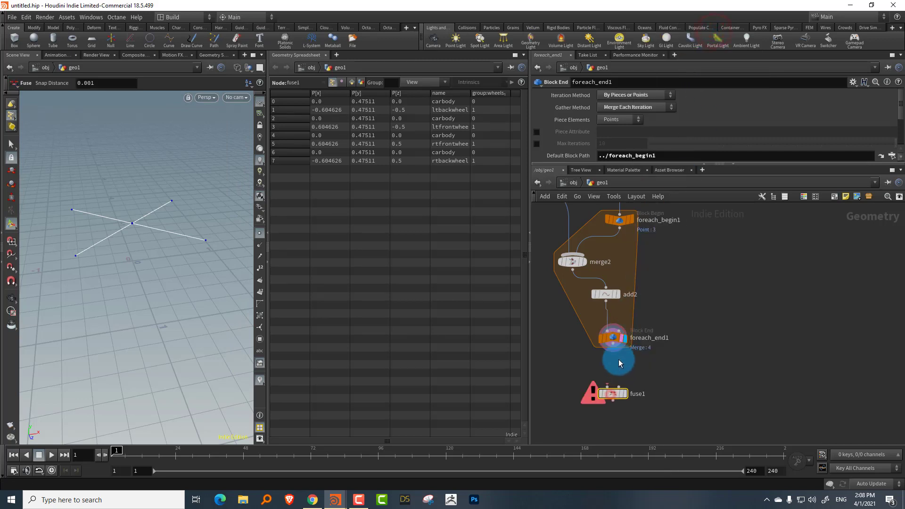
pyautogui.click(628, 396)
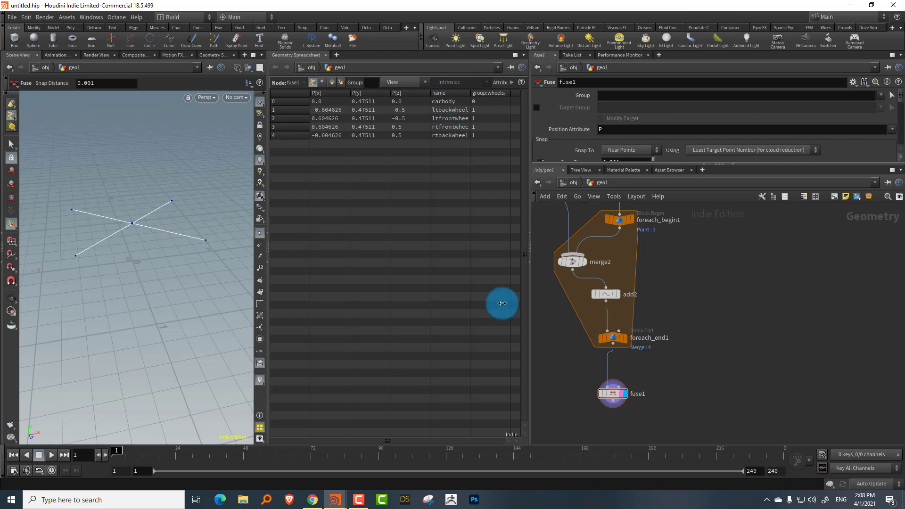
pyautogui.click(268, 266)
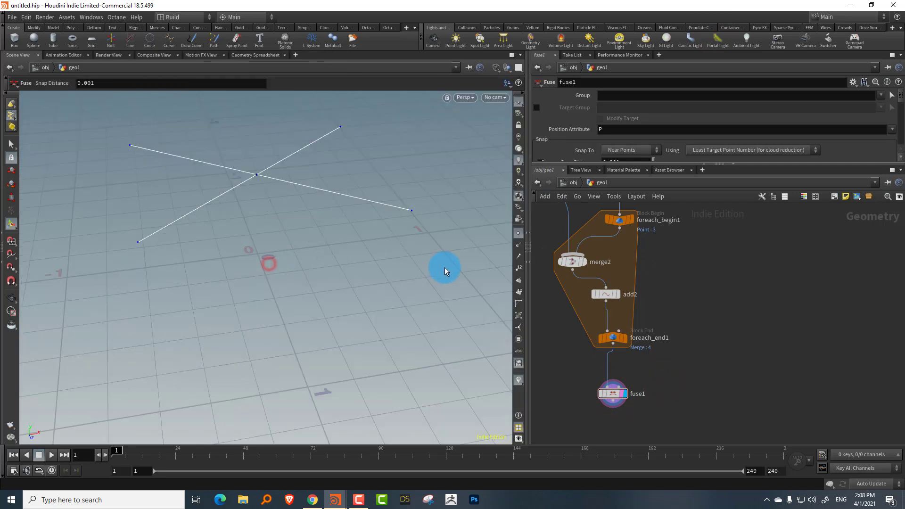
# - Add a Rig Doctor node below the Fuse node, connect the Fuse output to it, and display it
pyautogui.scroll(-2, 686, 325)
pyautogui.moveTo(686, 319); pyautogui.dragTo(649, 367, button='middle')
pyautogui.scroll(2, 649, 367)
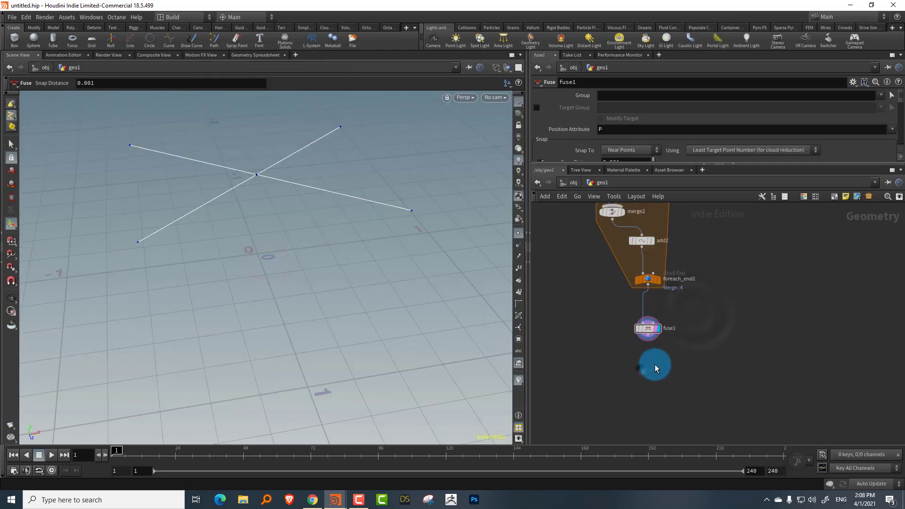
pyautogui.press('Tab')
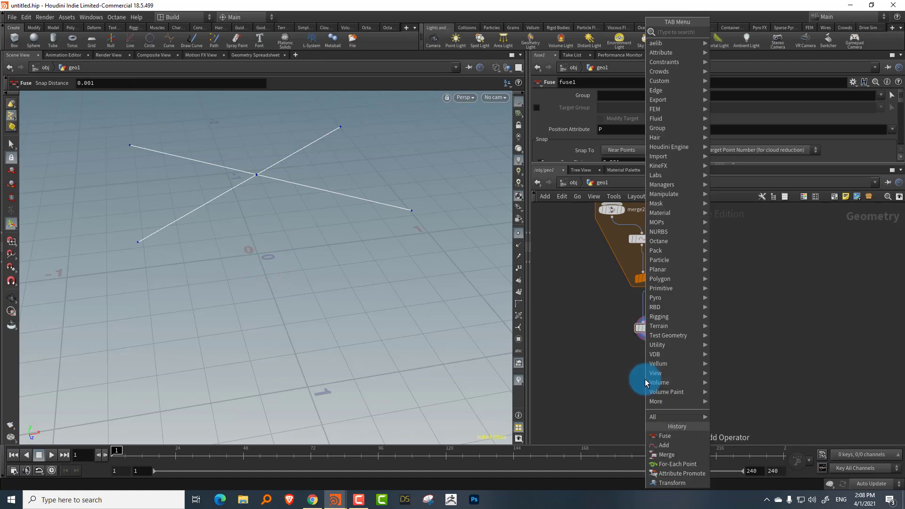
pyautogui.write('rig')
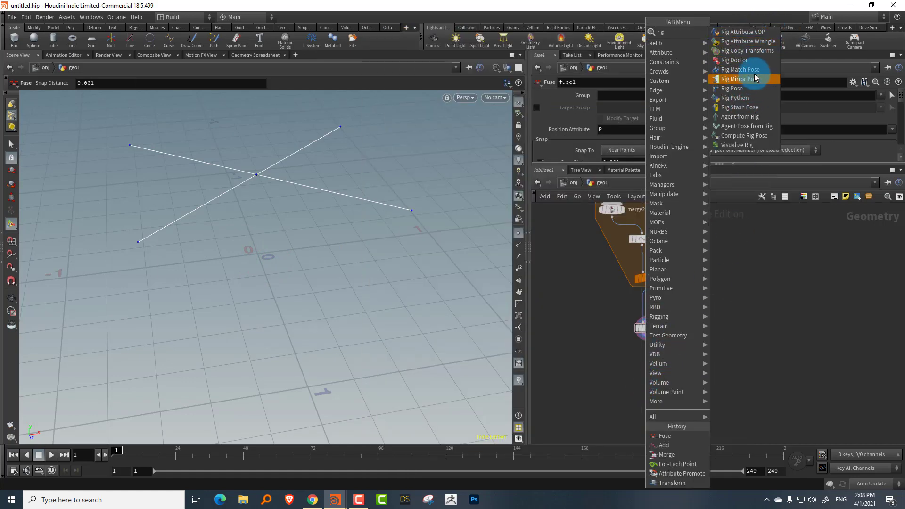
pyautogui.click(749, 60)
pyautogui.click(646, 361)
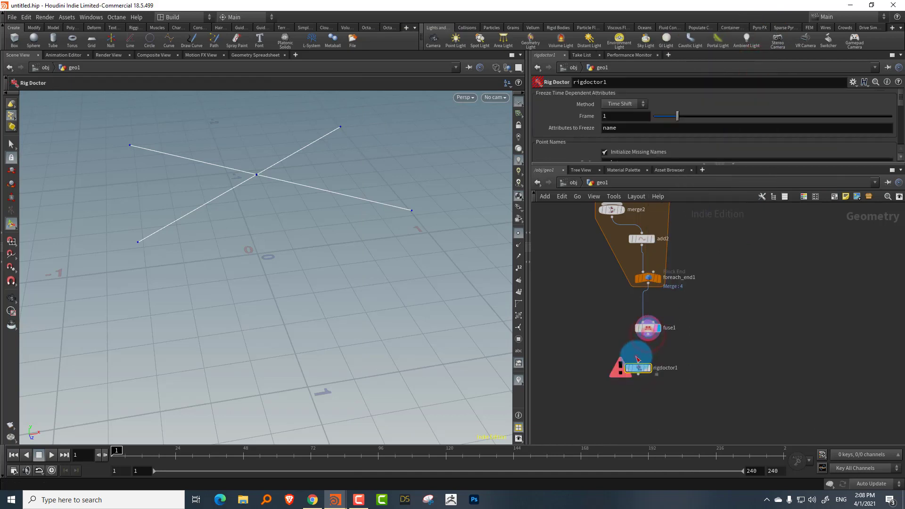
pyautogui.click(647, 335)
pyautogui.click(641, 362)
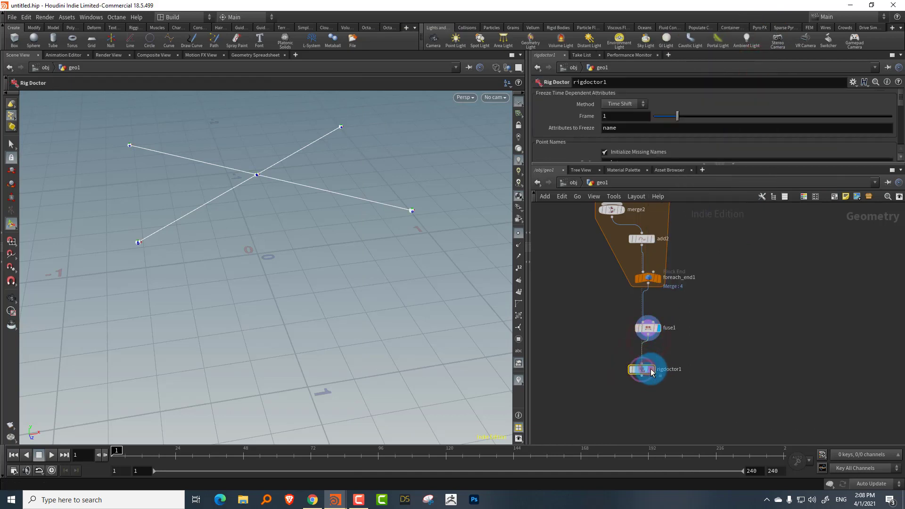
pyautogui.moveTo(650, 369); pyautogui.dragTo(639, 378)
# - In the Rig Doctor, turn off Initialize Missing Names, enable Initialize Transforms, and set the joint scale to 0.064
pyautogui.moveTo(640, 163); pyautogui.dragTo(640, 238)
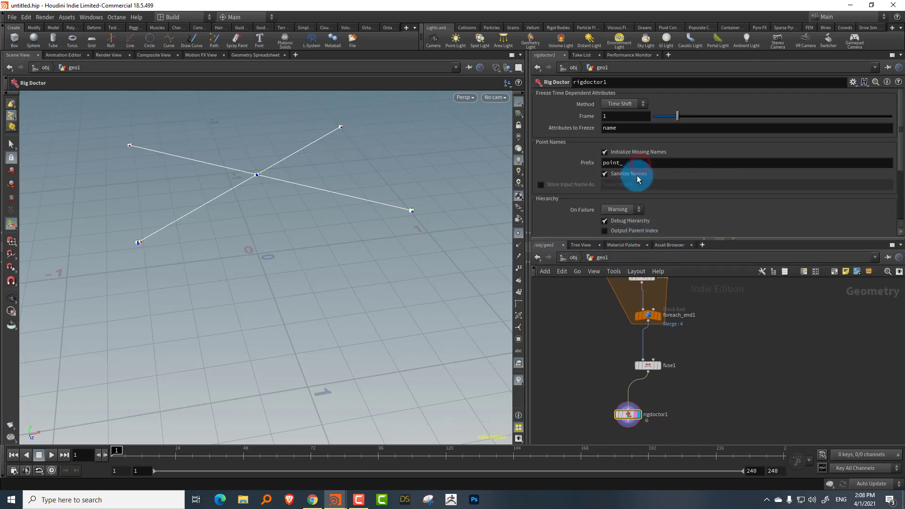
pyautogui.click(630, 152)
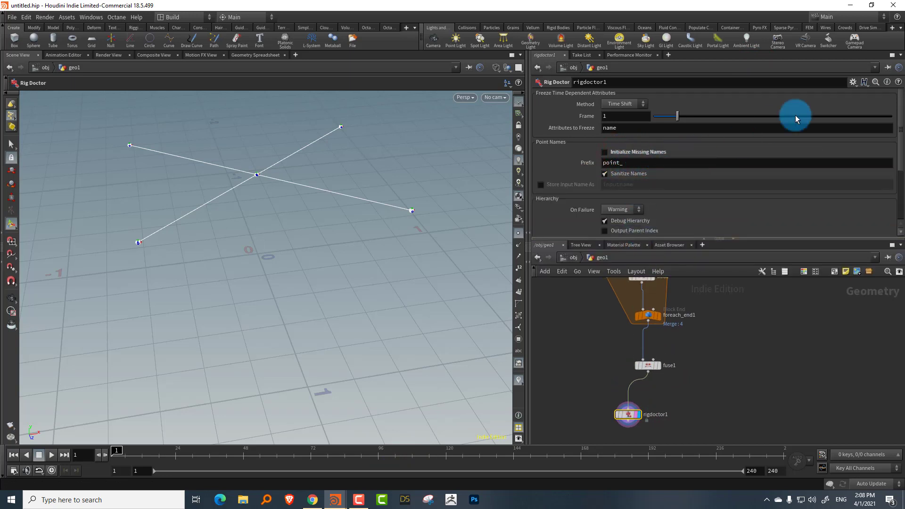
pyautogui.moveTo(899, 136); pyautogui.dragTo(894, 228)
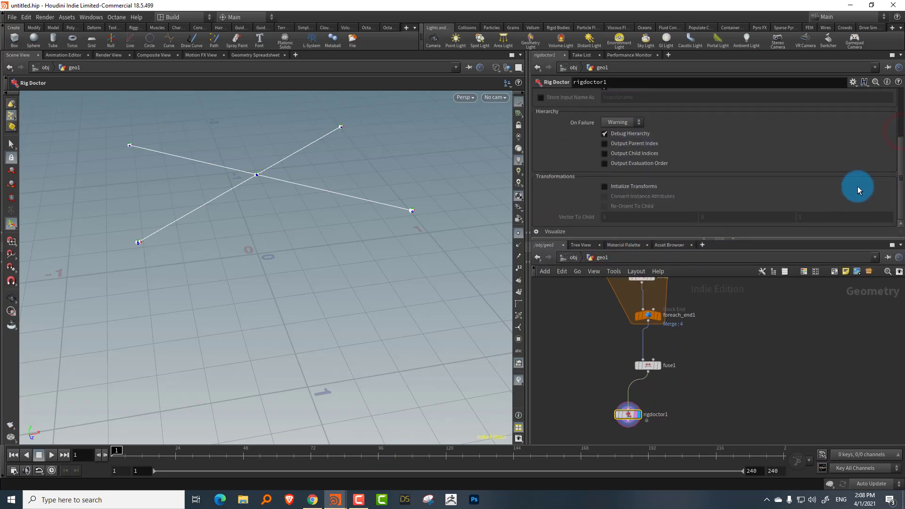
pyautogui.click(641, 186)
pyautogui.moveTo(895, 165); pyautogui.dragTo(881, 185)
pyautogui.moveTo(675, 226); pyautogui.dragTo(653, 172)
# - Add a Capture Packed Geometry node and feed the car geometry branch into its first input
pyautogui.moveTo(586, 250); pyautogui.dragTo(642, 298, button='middle')
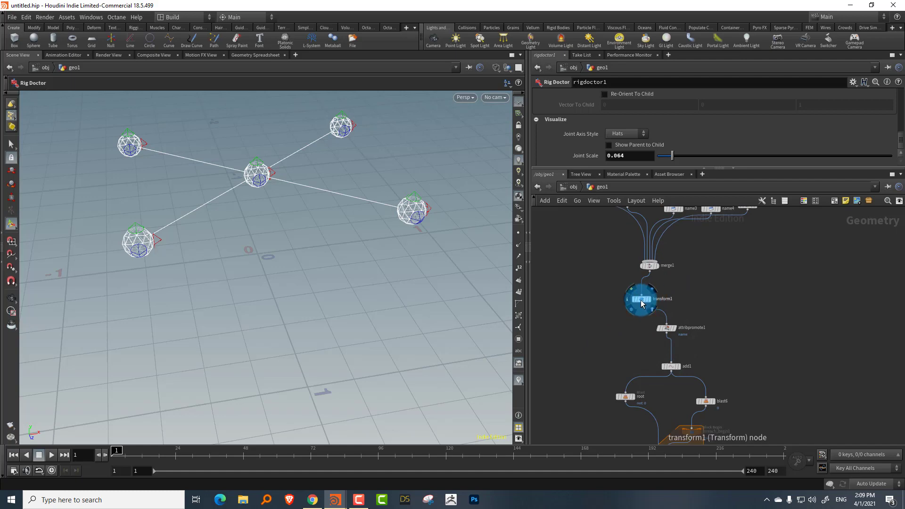
pyautogui.moveTo(573, 320); pyautogui.dragTo(581, 305, button='middle')
pyautogui.press('Tab')
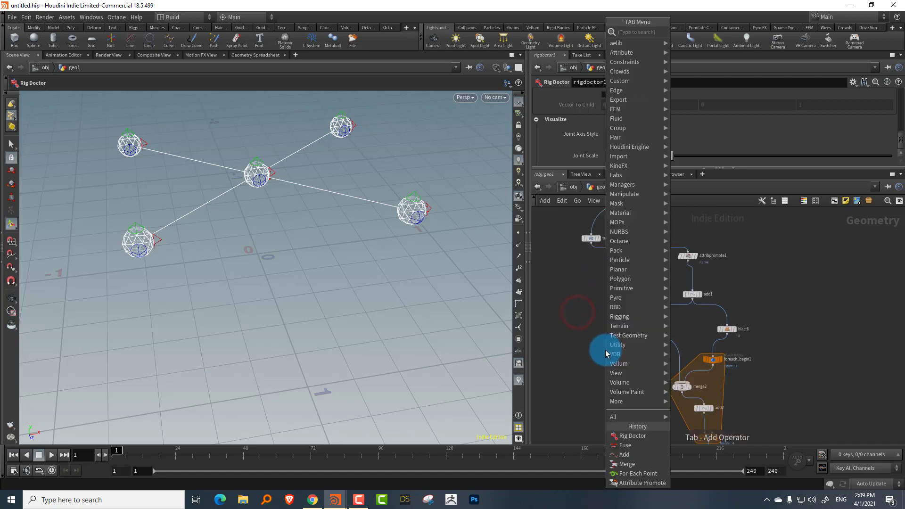
pyautogui.write('capture')
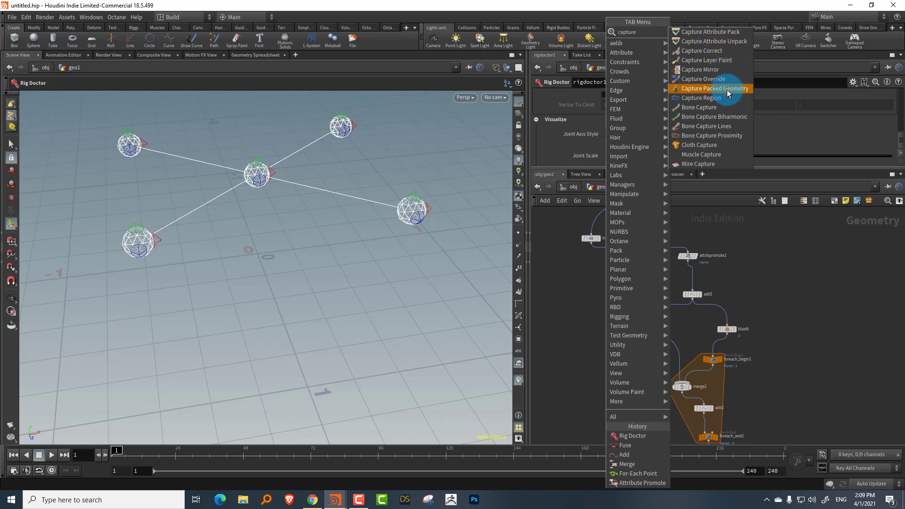
pyautogui.click(726, 90)
pyautogui.moveTo(587, 416); pyautogui.dragTo(588, 345)
pyautogui.scroll(5, 588, 345)
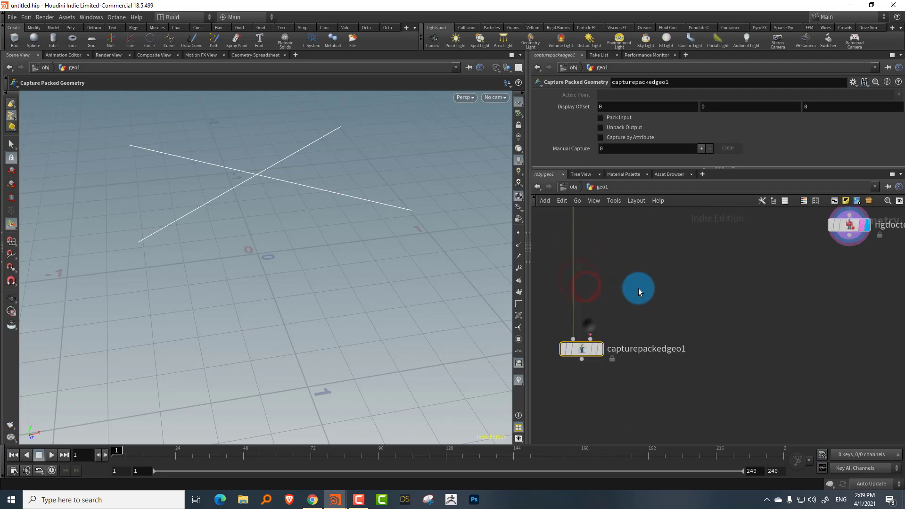
# - Connect the Rig Doctor skeleton to the Capture Packed Geometry node's second input and display the captured car
pyautogui.click(590, 338)
pyautogui.click(603, 334)
pyautogui.click(599, 349)
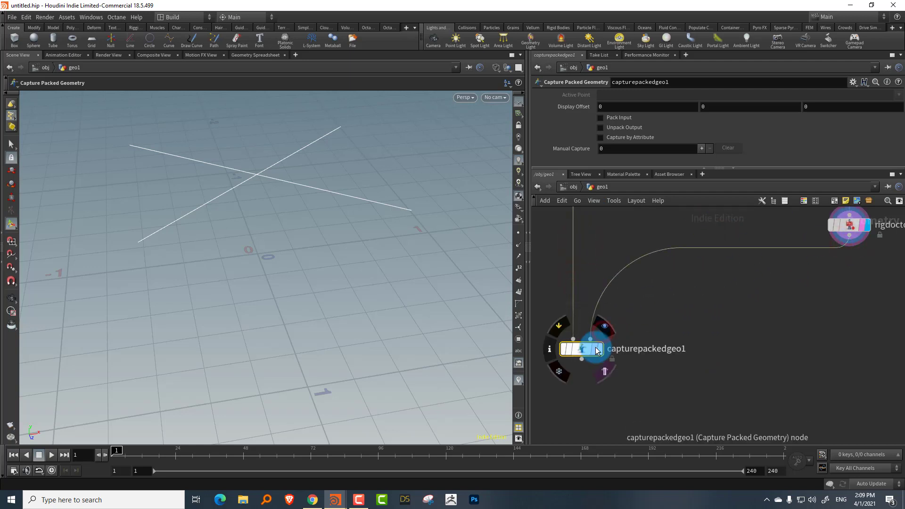
pyautogui.click(384, 315)
pyautogui.scroll(-5, 374, 277)
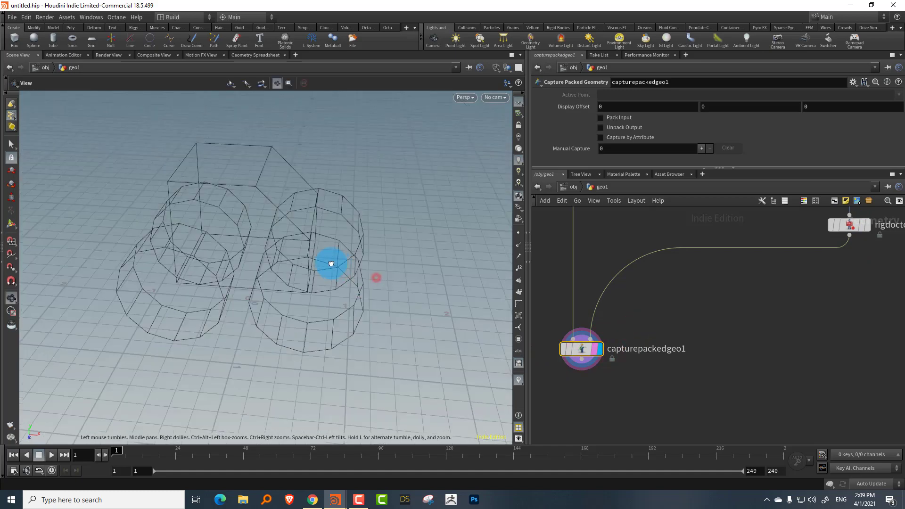
# - Set the viewport to Smooth Shaded and enable Capture by Attribute on the Capture Packed Geometry node
pyautogui.click(496, 68)
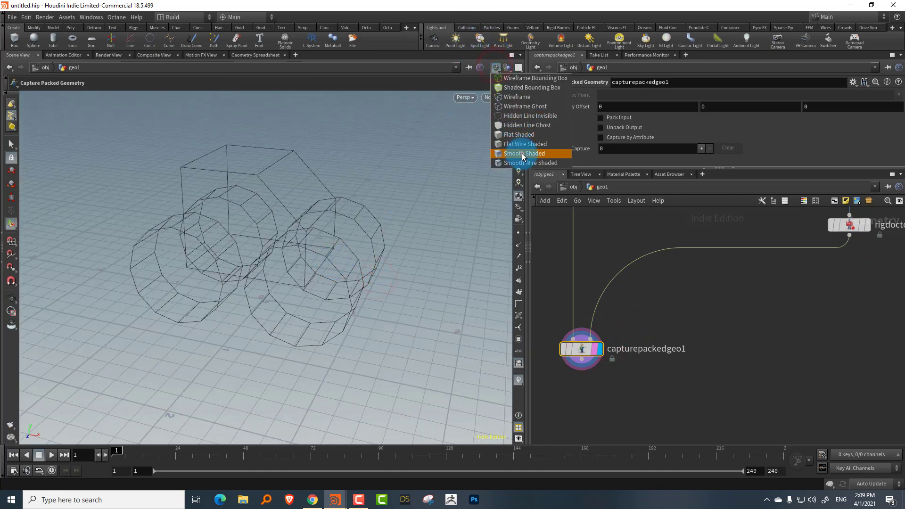
pyautogui.click(521, 153)
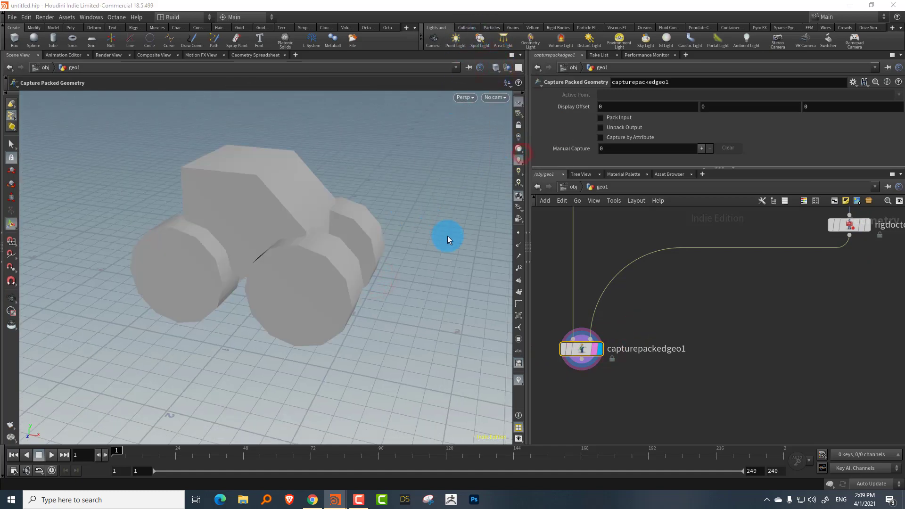
pyautogui.click(634, 137)
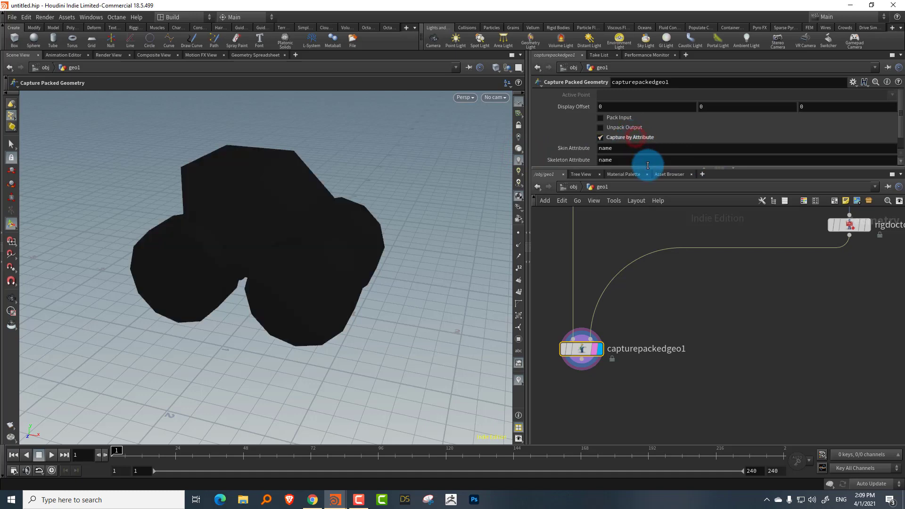
pyautogui.moveTo(353, 239); pyautogui.dragTo(397, 222)
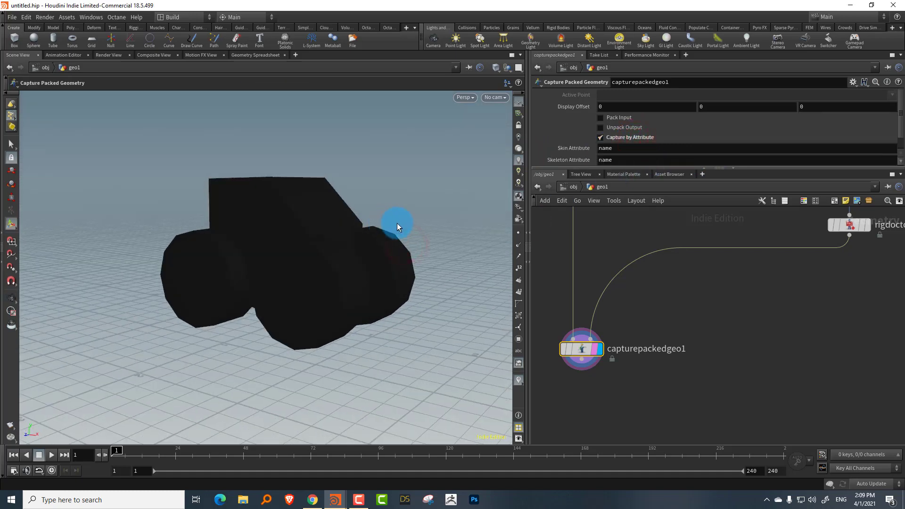
# - Place an Attribute Delete node below the Capture Packed Geometry node
pyautogui.moveTo(655, 228); pyautogui.dragTo(643, 288, button='middle')
pyautogui.moveTo(664, 165); pyautogui.dragTo(664, 182)
pyautogui.press('Tab')
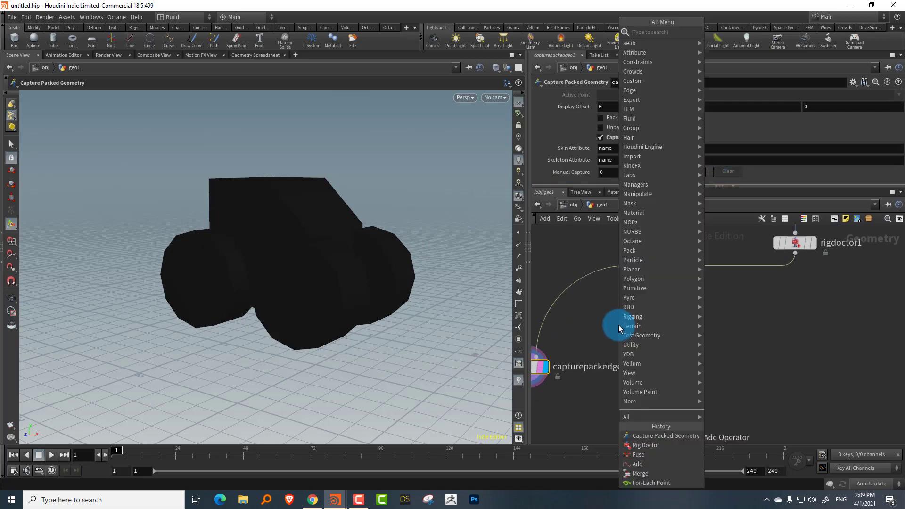
pyautogui.write('del')
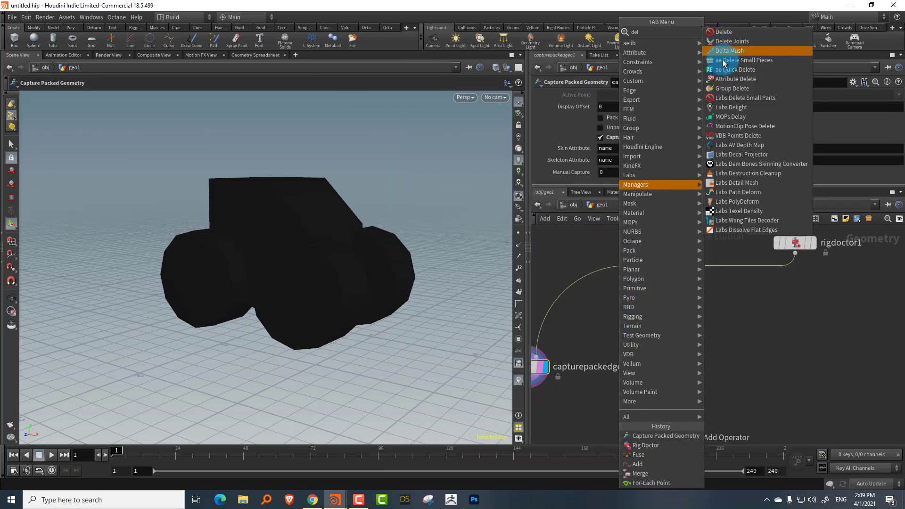
pyautogui.click(757, 80)
pyautogui.click(683, 325)
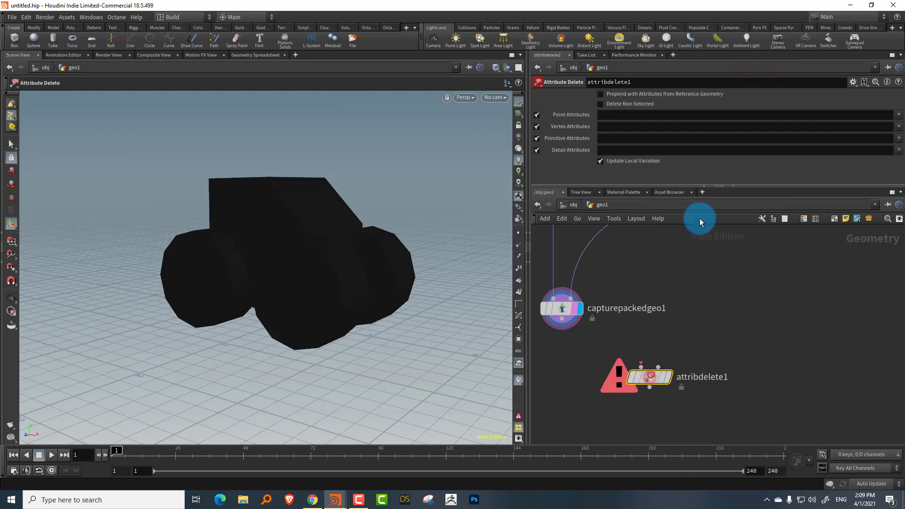
# - Feed the captured geometry into the Attribute Delete node, display it, and remove the Cd point attribute
pyautogui.moveTo(663, 187); pyautogui.dragTo(665, 245)
pyautogui.moveTo(551, 363); pyautogui.dragTo(616, 292)
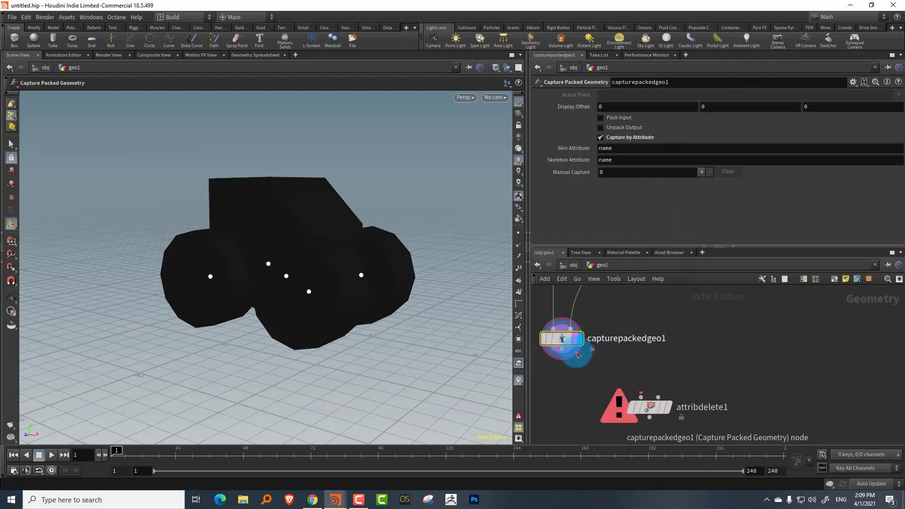
pyautogui.moveTo(561, 349); pyautogui.dragTo(658, 391)
pyautogui.click(649, 406)
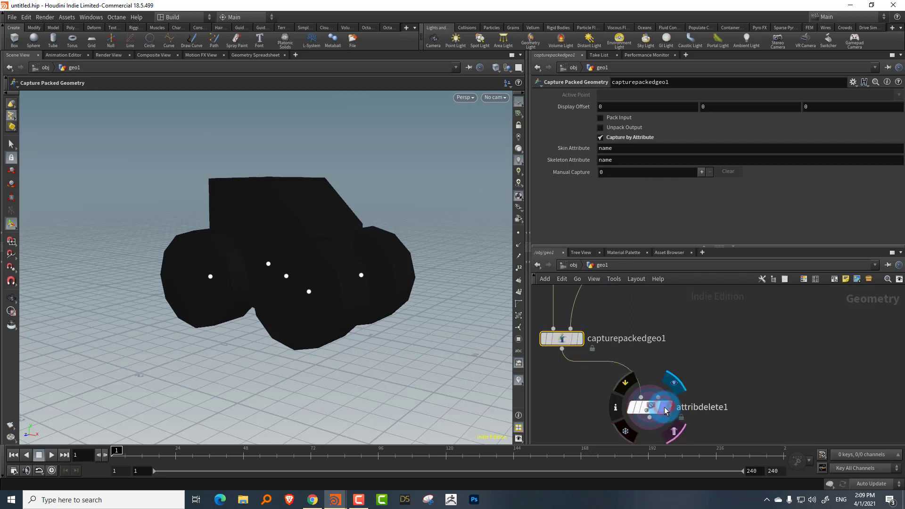
pyautogui.click(898, 115)
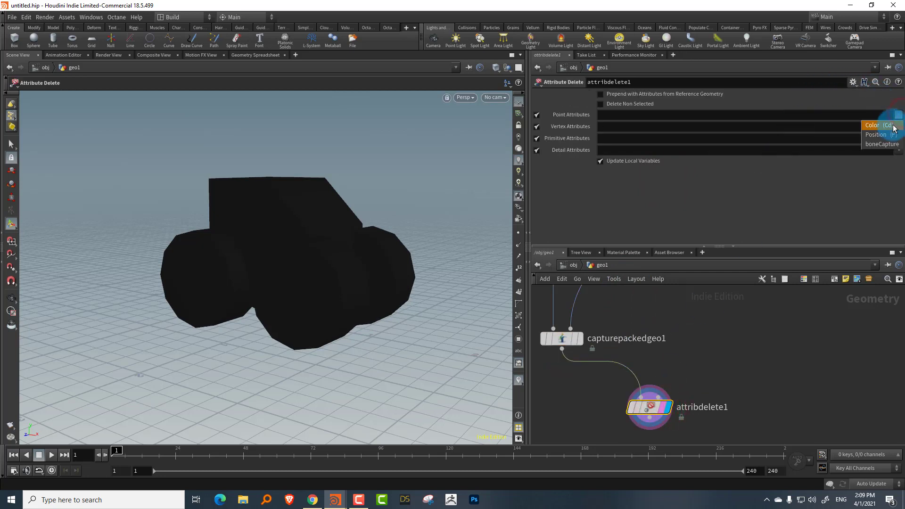
pyautogui.click(892, 125)
# - Place a Bone Deform node below the Attribute Delete node
pyautogui.moveTo(676, 246); pyautogui.dragTo(676, 181)
pyautogui.scroll(-3, 631, 339)
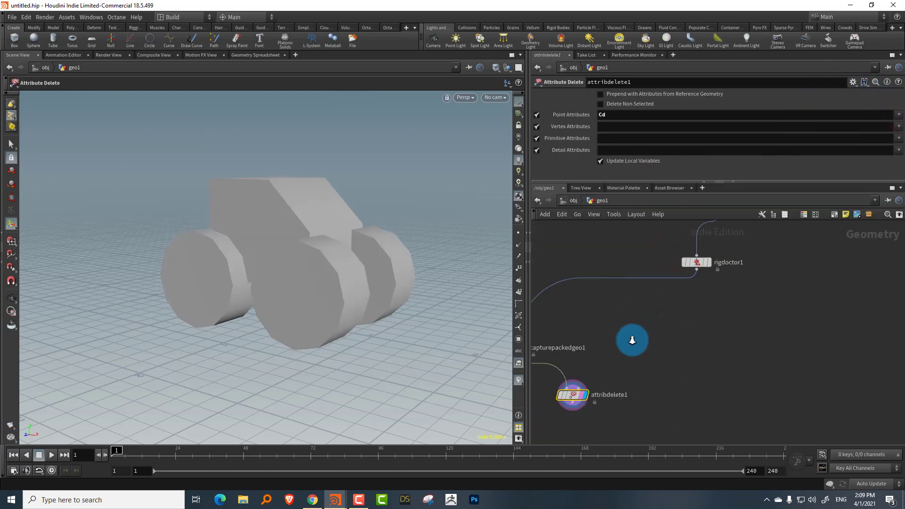
pyautogui.press('Tab')
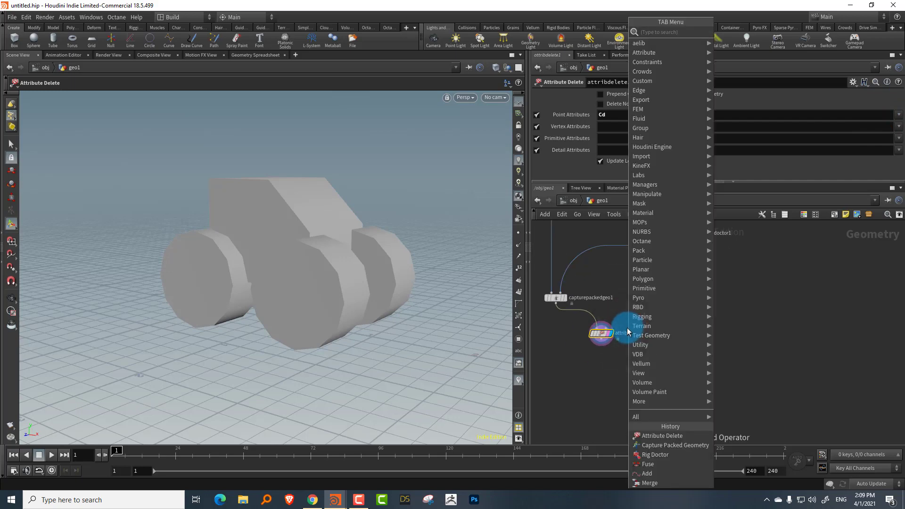
pyautogui.write('boned')
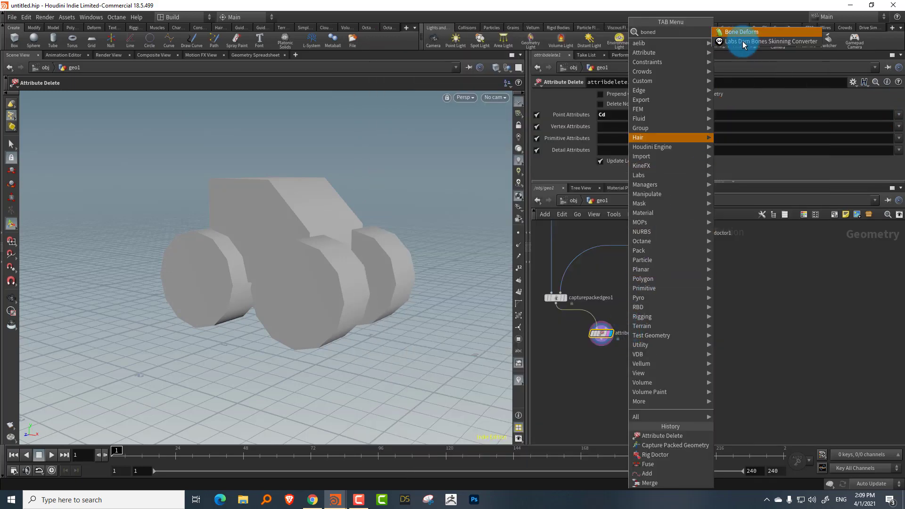
pyautogui.click(741, 32)
pyautogui.click(640, 393)
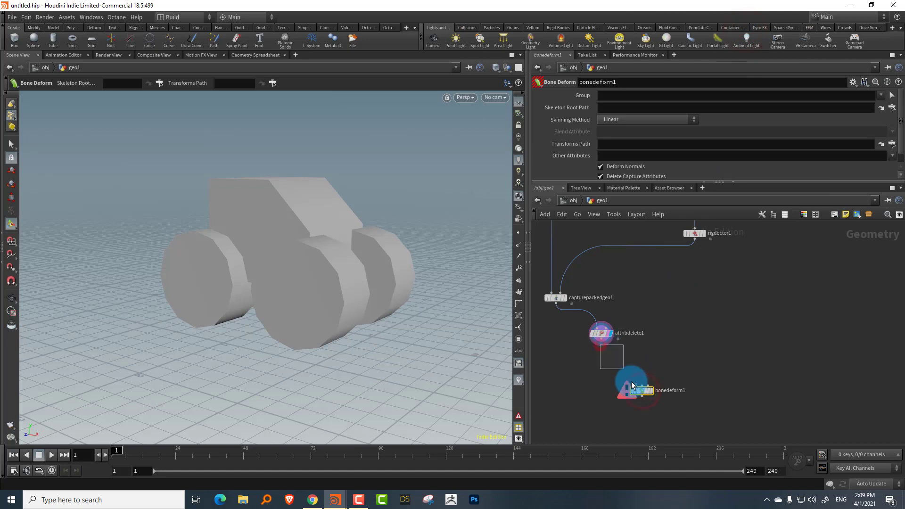
# - Feed the Attribute Delete geometry into the Bone Deform node's first input and the Rig Doctor skeleton into its second
pyautogui.moveTo(601, 342); pyautogui.dragTo(637, 386)
pyautogui.click(697, 279)
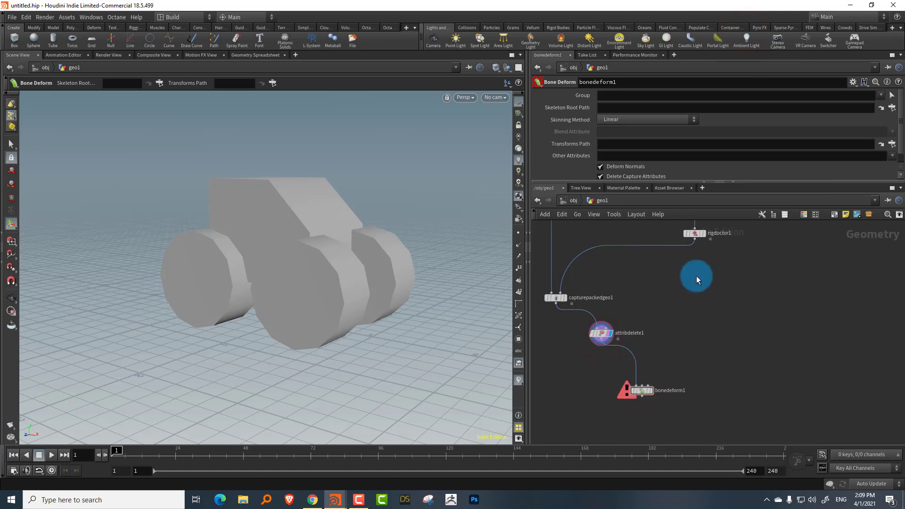
pyautogui.moveTo(695, 239); pyautogui.dragTo(652, 374)
pyautogui.click(642, 380)
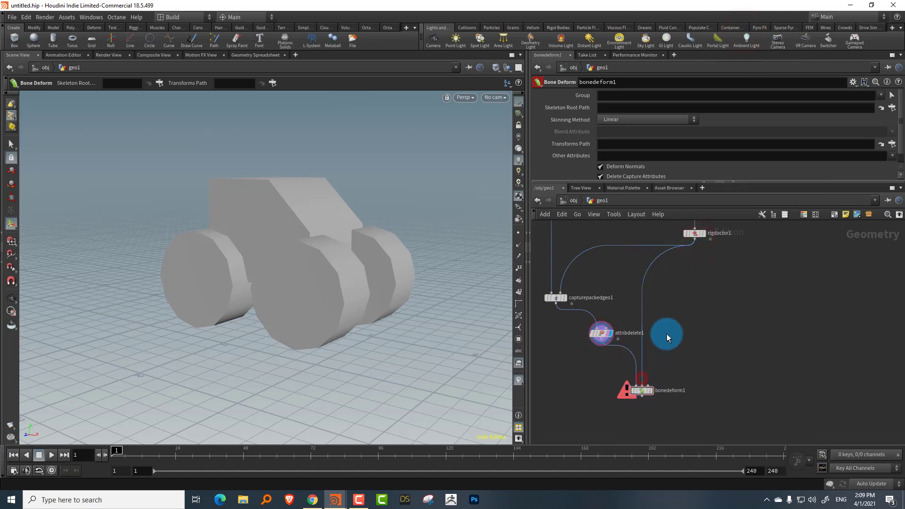
# - Add a Rig Pose node below the Rig Doctor node and feed the skeleton into it
pyautogui.press('Tab')
pyautogui.write('rig')
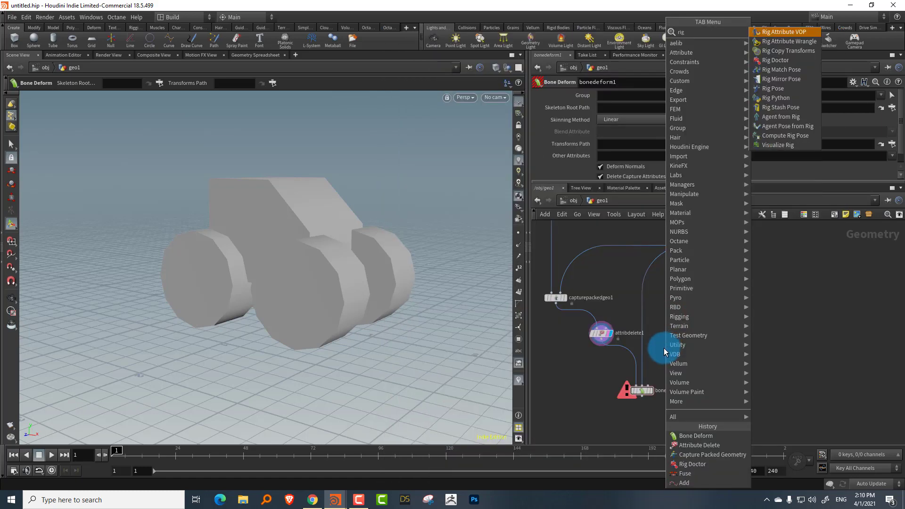
pyautogui.write('pose')
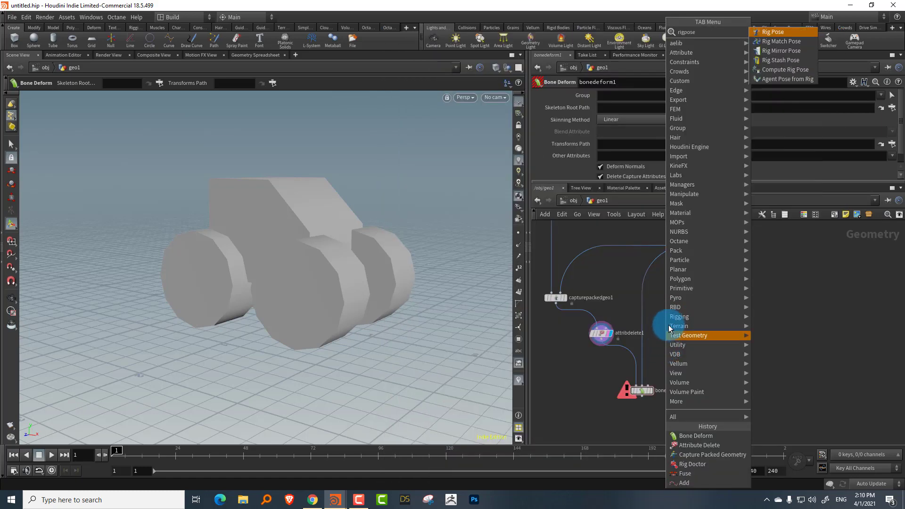
pyautogui.click(775, 33)
pyautogui.click(696, 332)
pyautogui.click(695, 239)
pyautogui.click(696, 327)
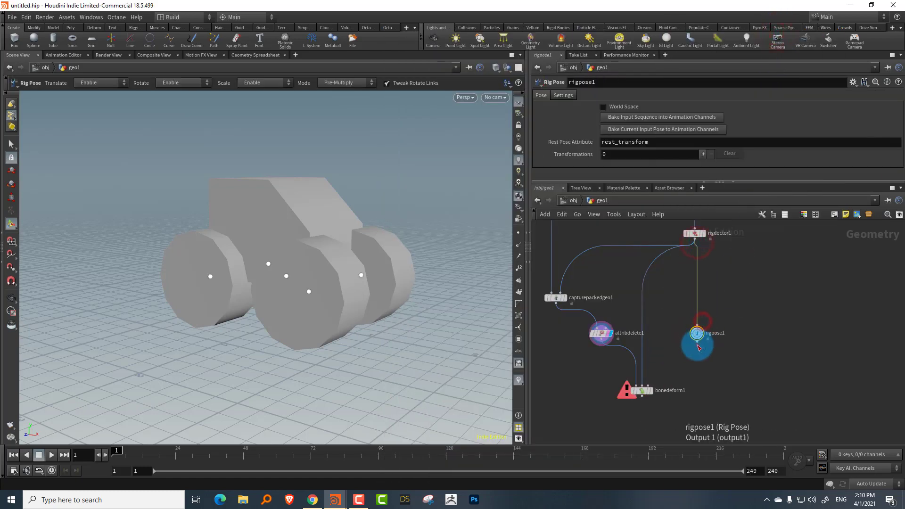
# - Connect the Rig Pose output to the Bone Deform node's third input and display the deformed car
pyautogui.click(697, 346)
pyautogui.click(647, 386)
pyautogui.click(674, 378)
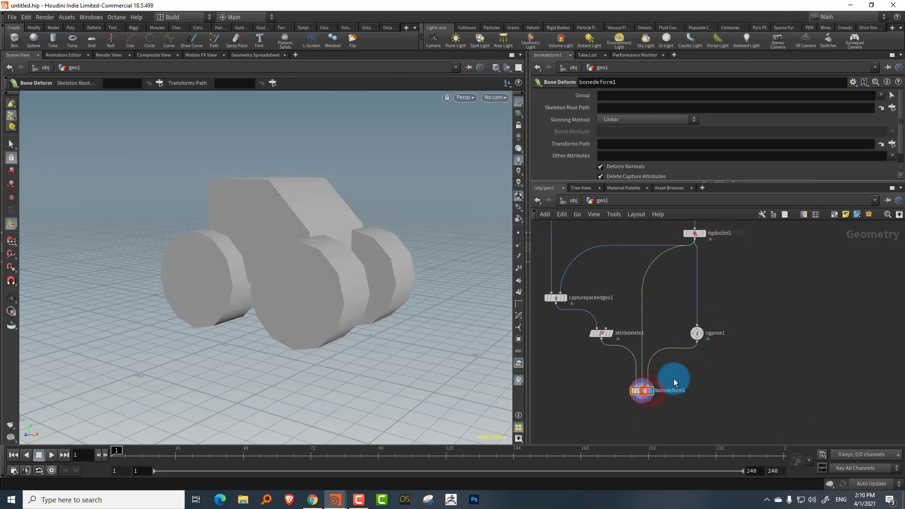
# - Try the Rig Doctor node with Initialize Transforms switched off, and switch the option back on
pyautogui.click(695, 232)
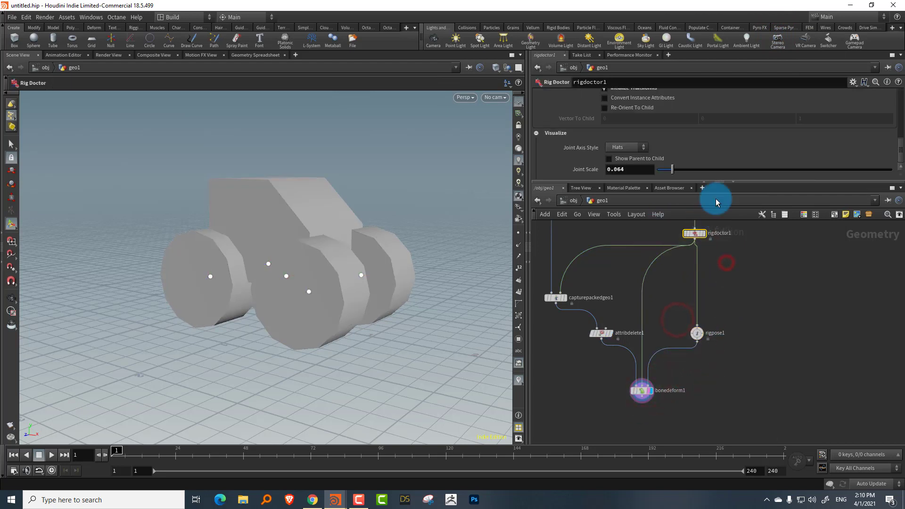
pyautogui.moveTo(896, 141); pyautogui.dragTo(896, 135)
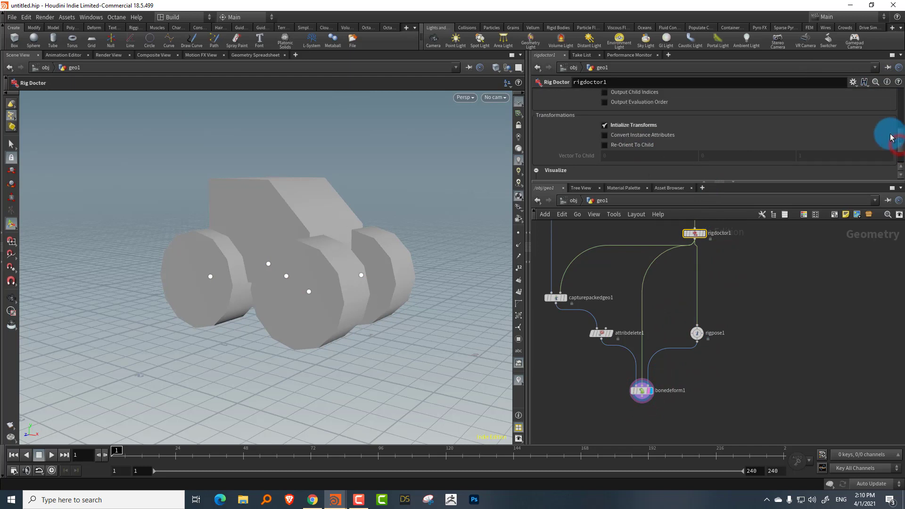
pyautogui.click(635, 127)
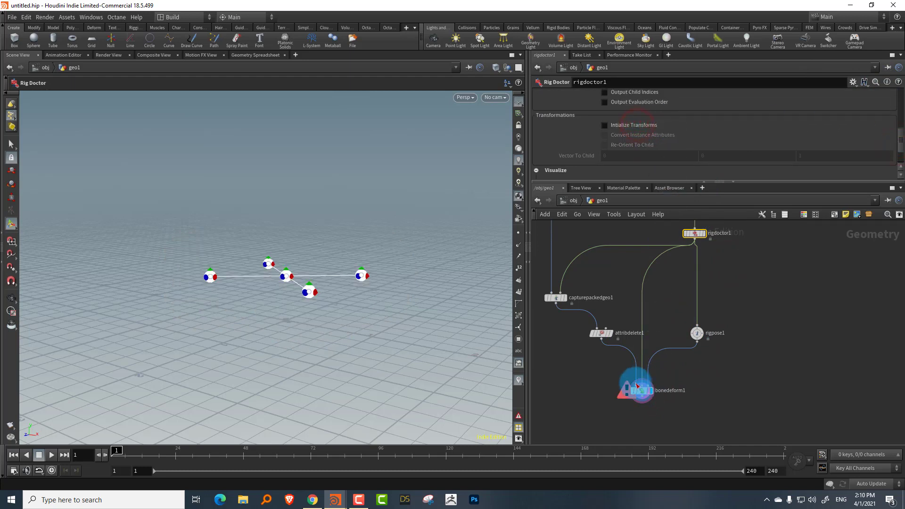
pyautogui.moveTo(627, 395)
pyautogui.moveTo(626, 391); pyautogui.dragTo(582, 386, button='middle')
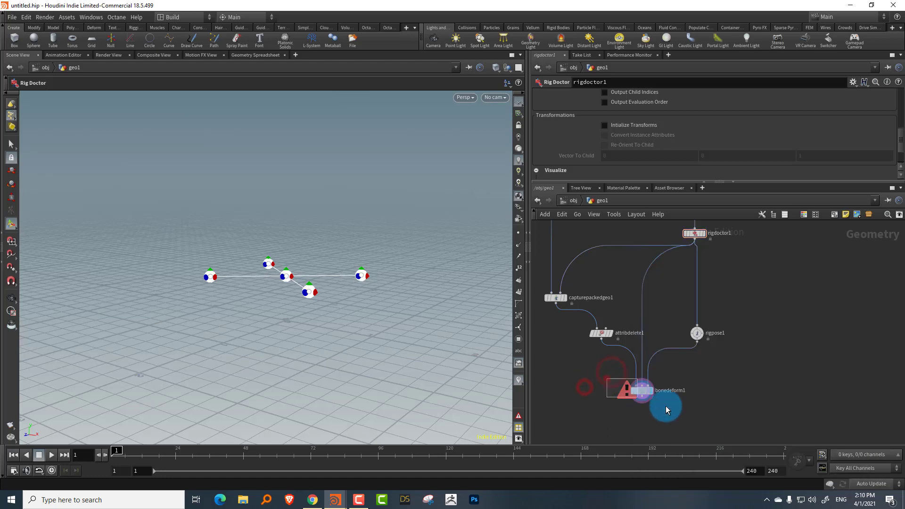
pyautogui.click(694, 232)
pyautogui.click(631, 124)
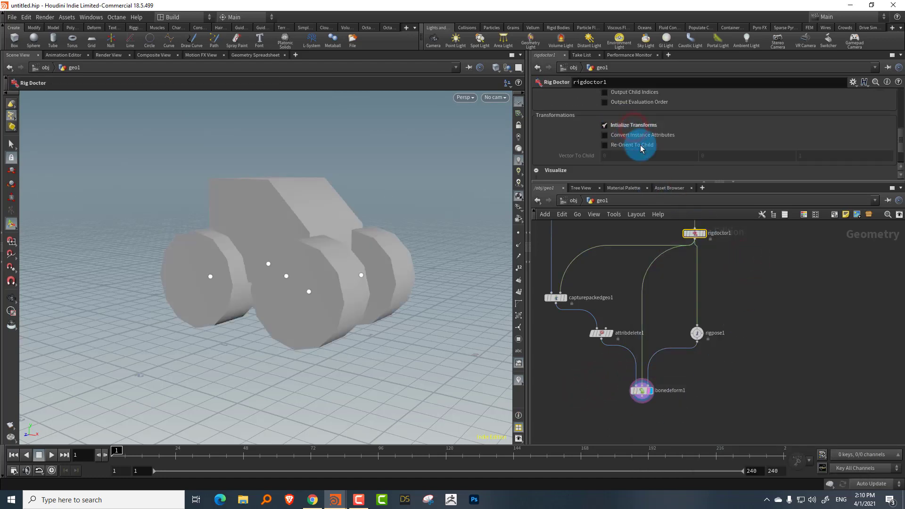
# - Show the car in wireframe and add Rig Pose transformations for the four wheel joints by picking them in the viewport
pyautogui.moveTo(737, 312); pyautogui.dragTo(674, 339)
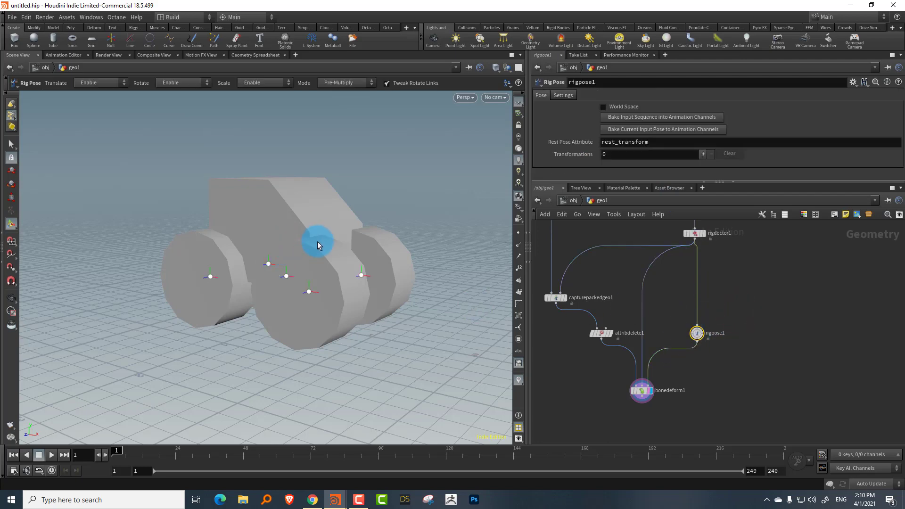
pyautogui.moveTo(326, 239)
pyautogui.mouseDown()
pyautogui.moveTo(349, 242)
pyautogui.moveTo(338, 247)
pyautogui.mouseUp()
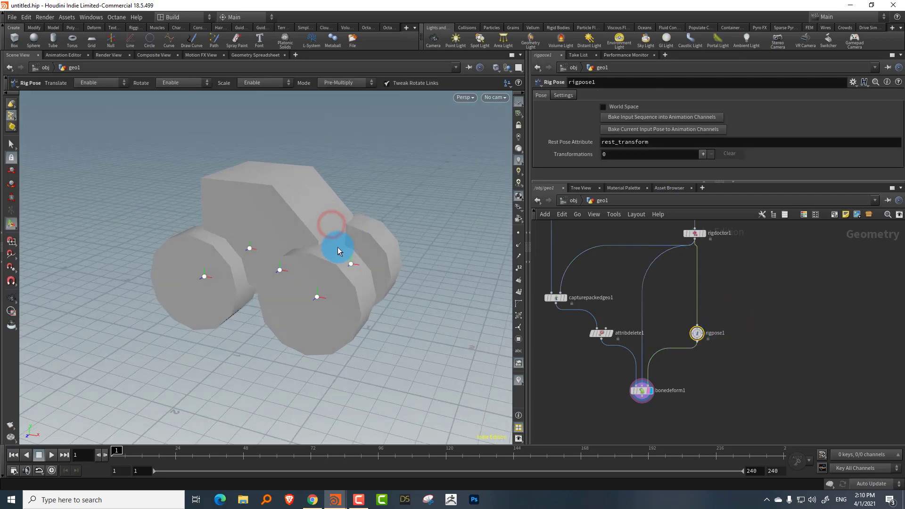
pyautogui.press('w')
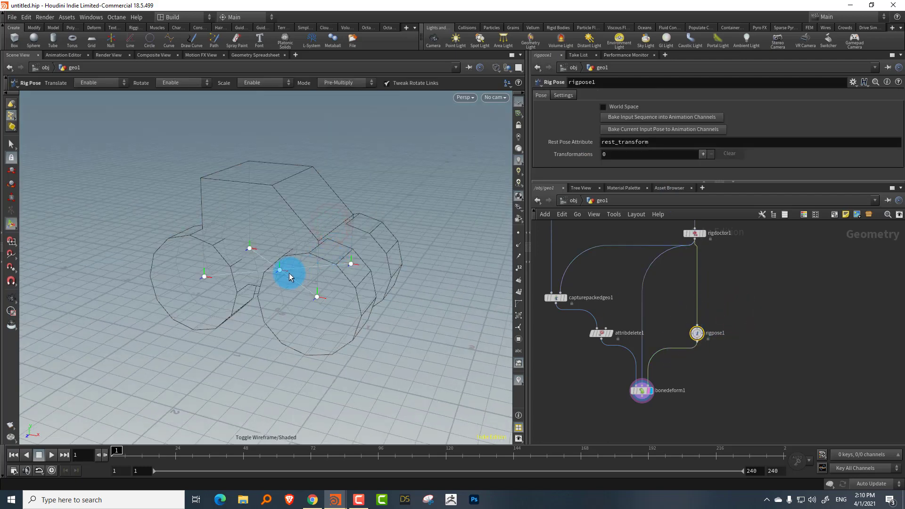
pyautogui.click(249, 248)
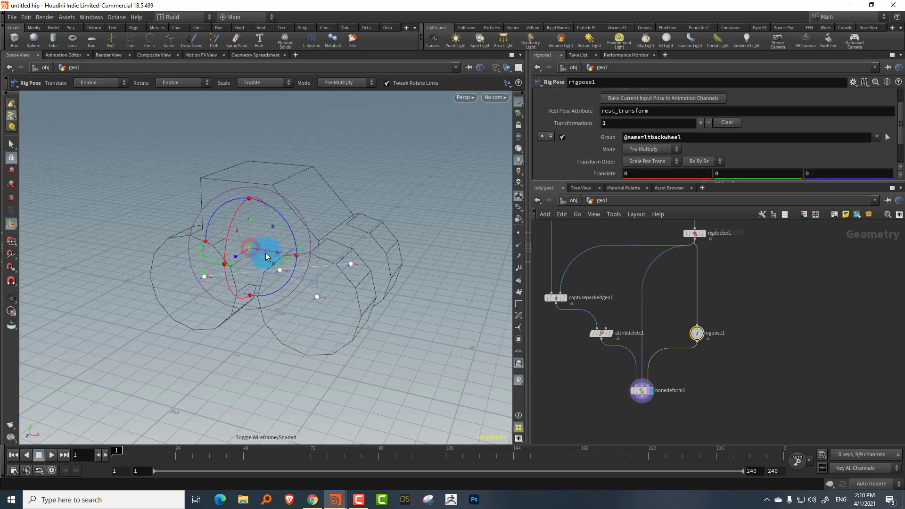
pyautogui.click(351, 265)
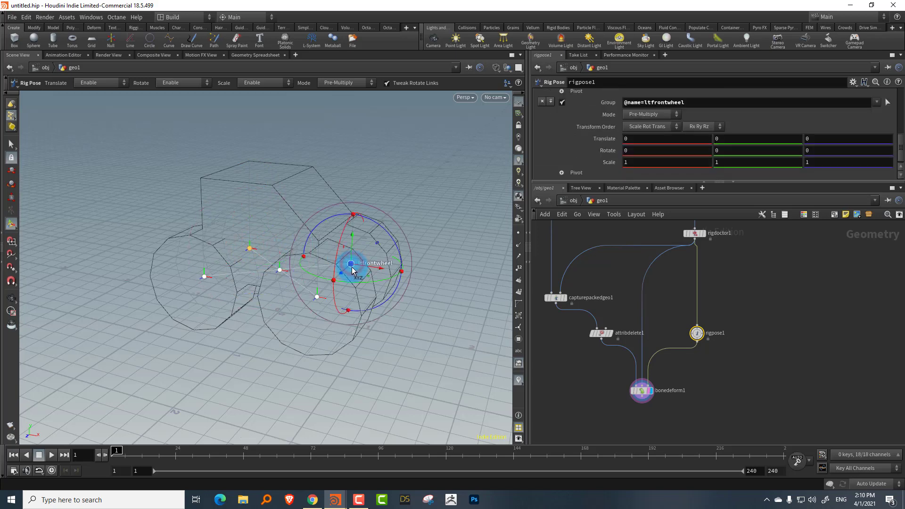
pyautogui.moveTo(669, 183); pyautogui.dragTo(694, 334)
pyautogui.click(889, 251)
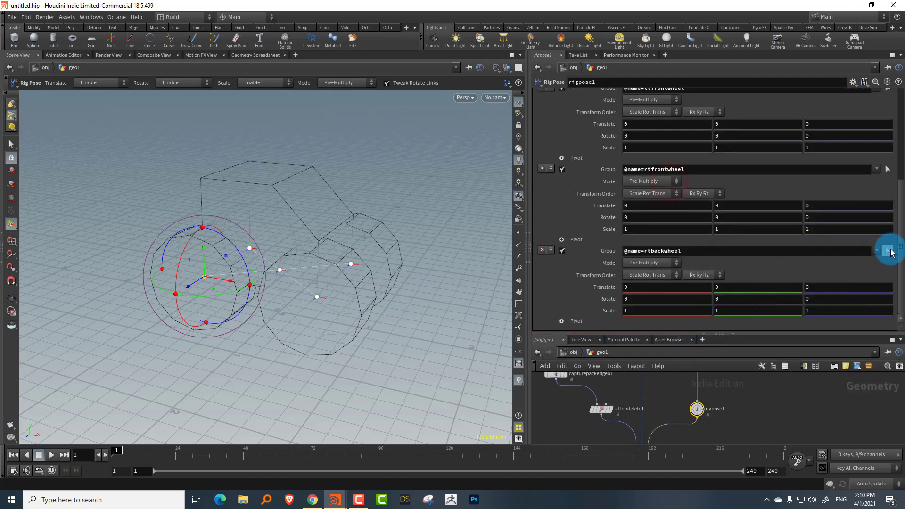
pyautogui.moveTo(894, 188); pyautogui.dragTo(891, 113)
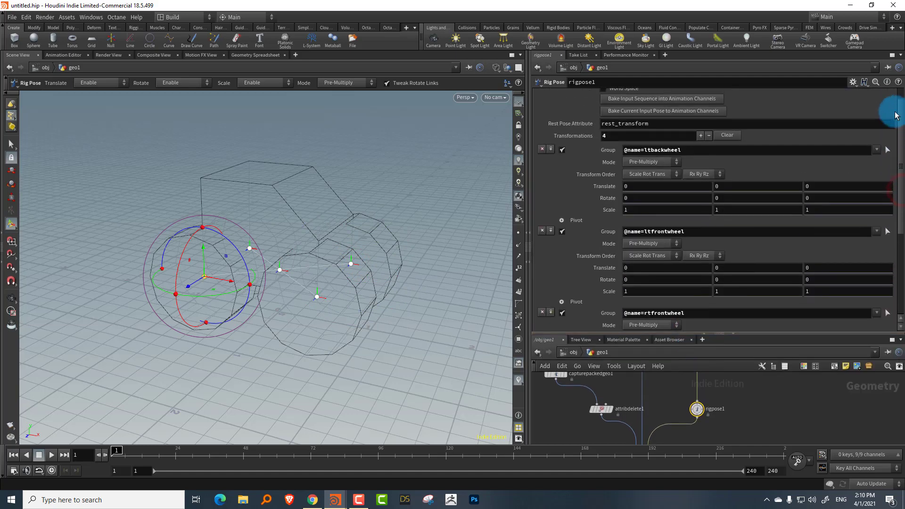
pyautogui.doubleClick(693, 232)
pyautogui.hotkey('ctrl', 'c')
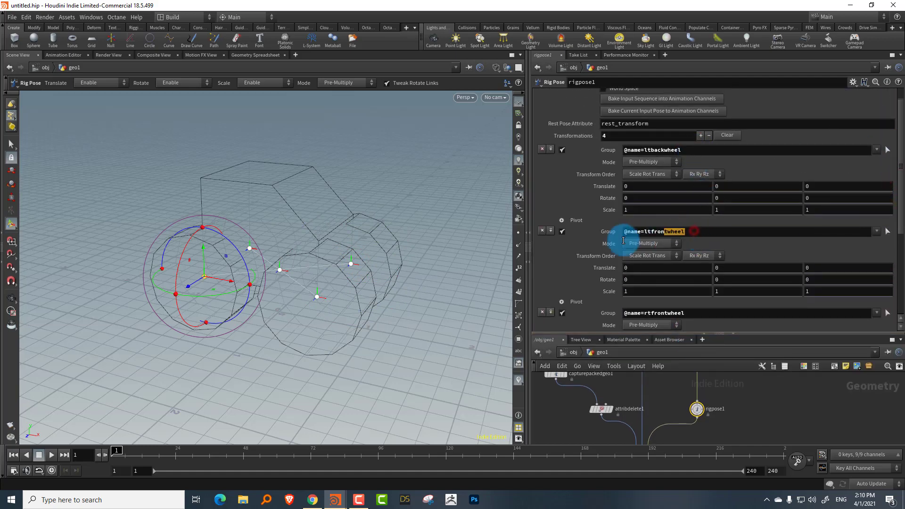
pyautogui.click(726, 150)
pyautogui.hotkey('ctrl', 'v')
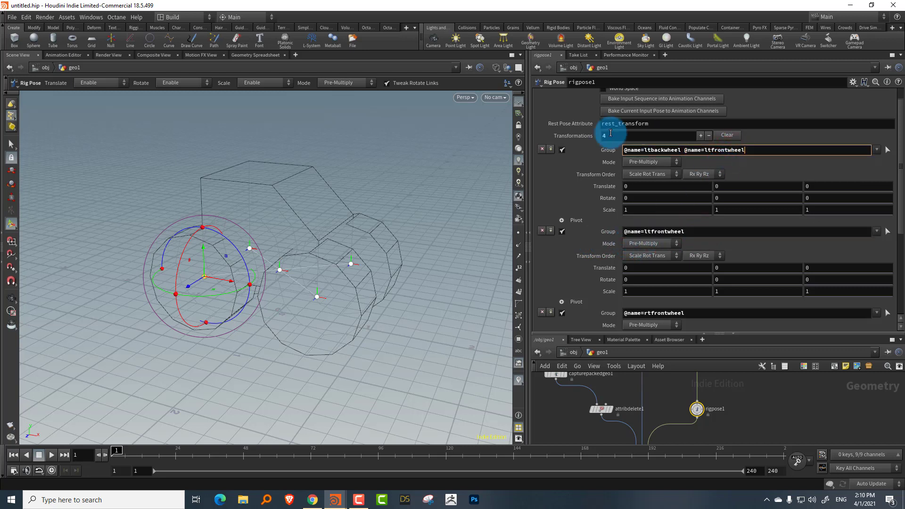
pyautogui.press('Return')
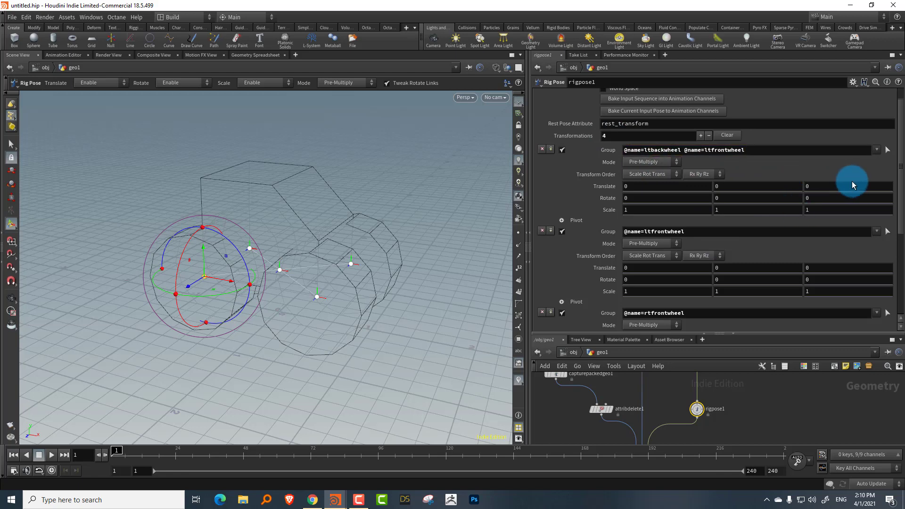
pyautogui.scroll(-3, 891, 196)
pyautogui.doubleClick(659, 223)
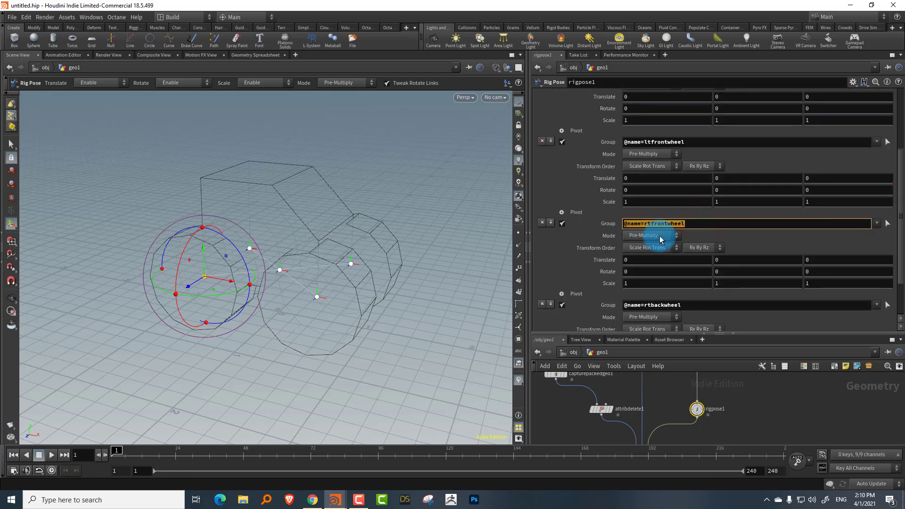
pyautogui.scroll(4, 895, 202)
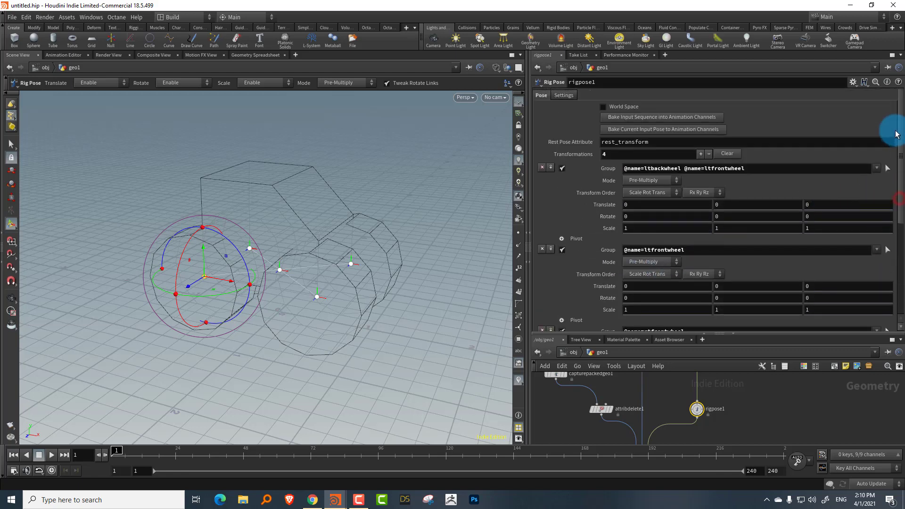
pyautogui.click(768, 171)
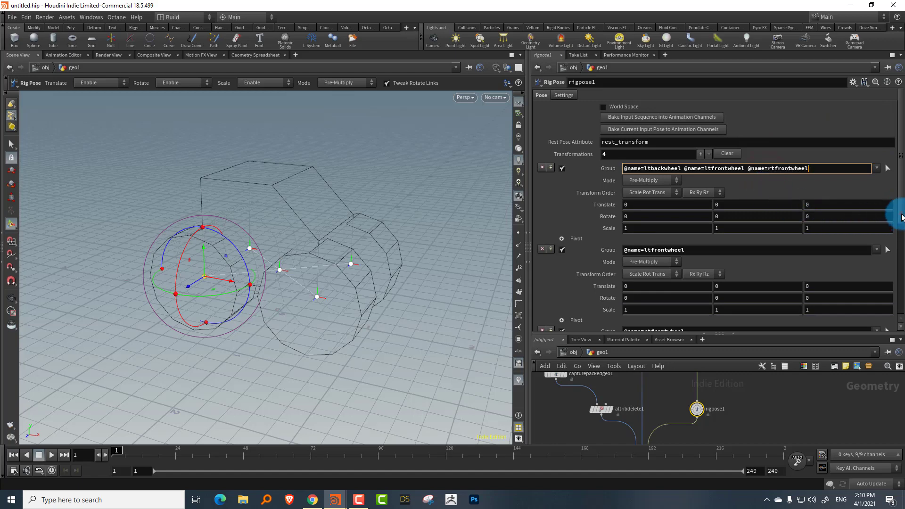
pyautogui.scroll(-4, 884, 218)
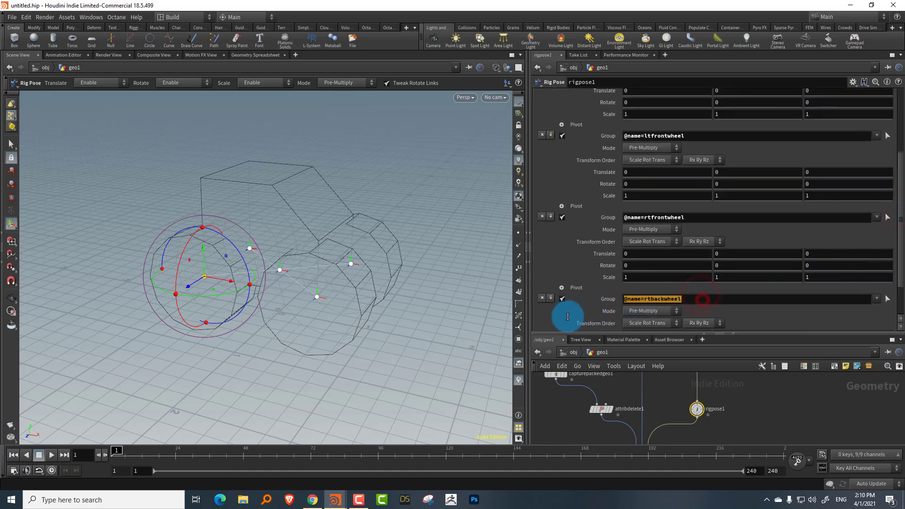
pyautogui.doubleClick(642, 299)
pyautogui.hotkey('ctrl', 'c')
pyautogui.scroll(5, 884, 142)
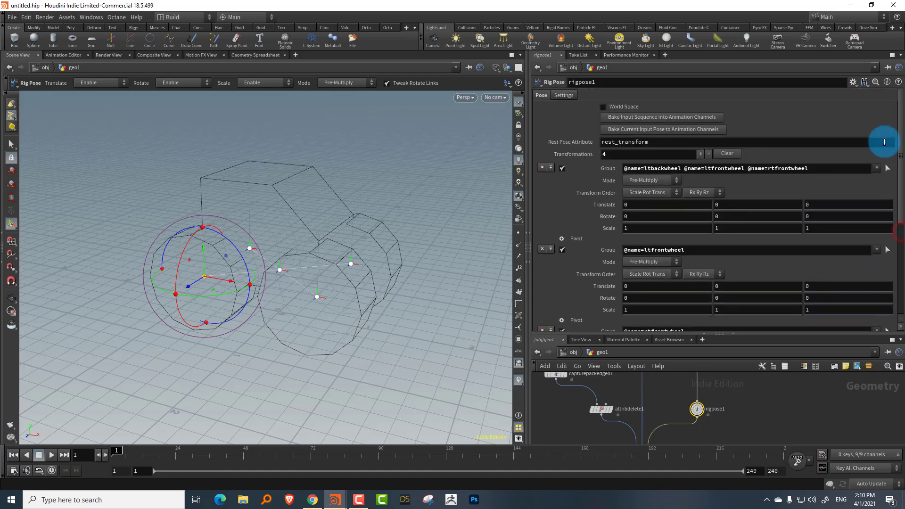
pyautogui.hotkey('ctrl', 'v')
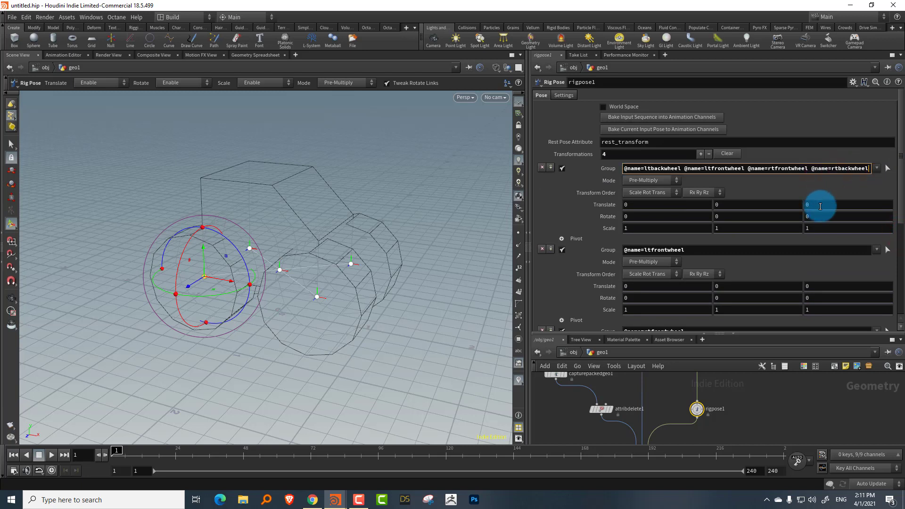
# - Remove the three redundant single-wheel transformations, keeping only the one with the combined wheel group
pyautogui.click(542, 248)
pyautogui.click(542, 249)
pyautogui.click(541, 249)
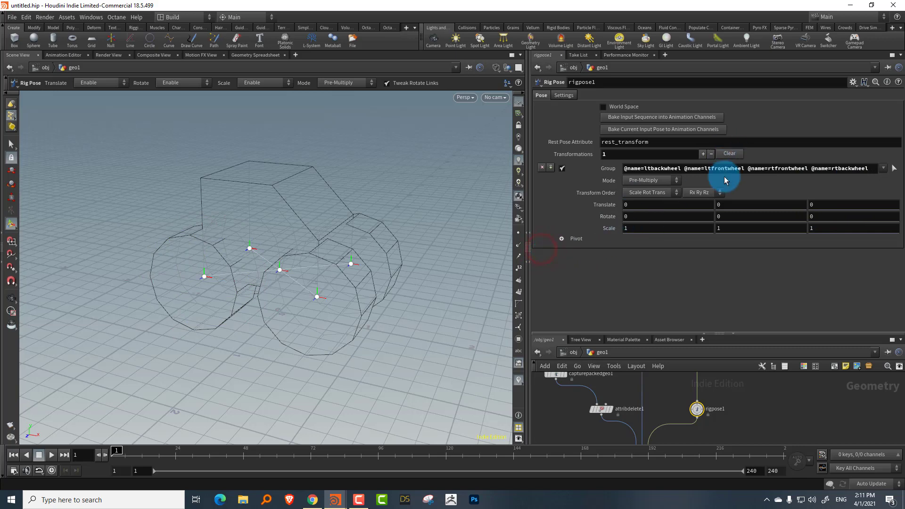
pyautogui.moveTo(820, 215)
pyautogui.mouseDown(button='middle')
pyautogui.moveTo(818, 192)
pyautogui.moveTo(885, 187)
pyautogui.moveTo(797, 194)
pyautogui.moveTo(818, 198)
pyautogui.mouseUp(button='middle')
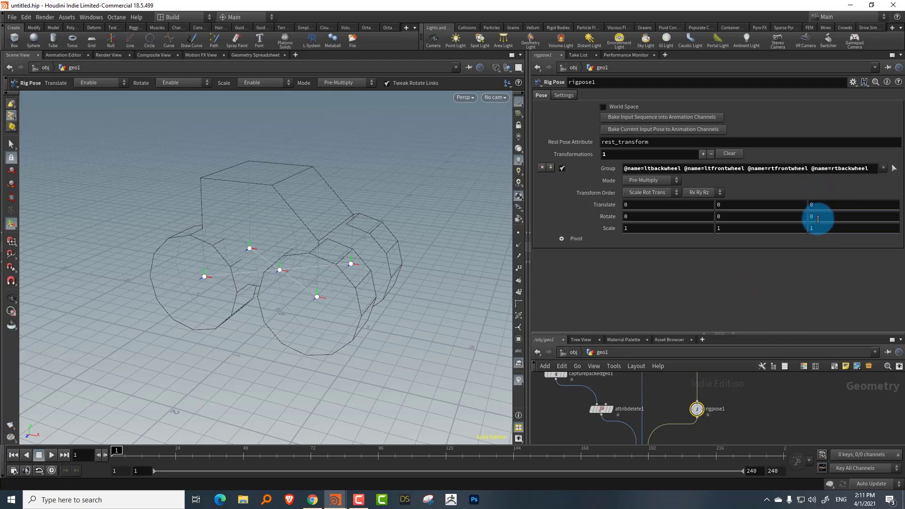
pyautogui.click(824, 217)
pyautogui.write('@')
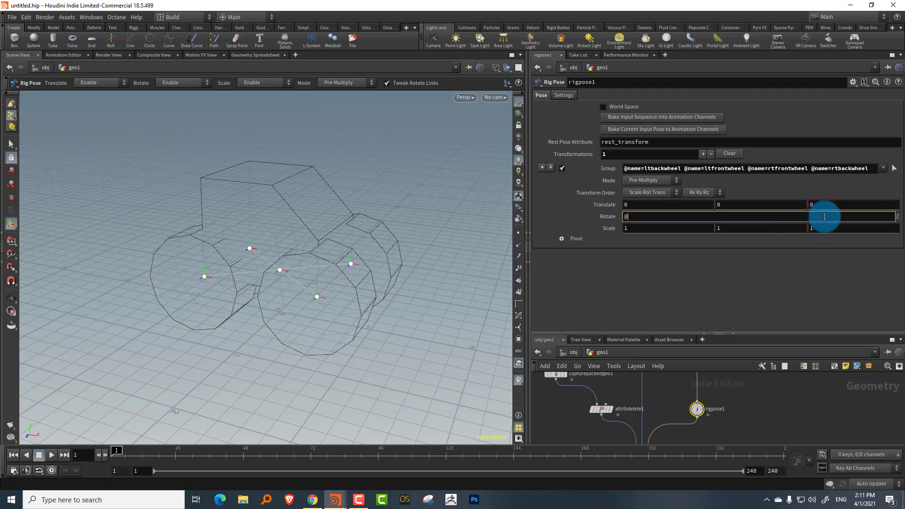
pyautogui.write('Frame')
pyautogui.press('Return')
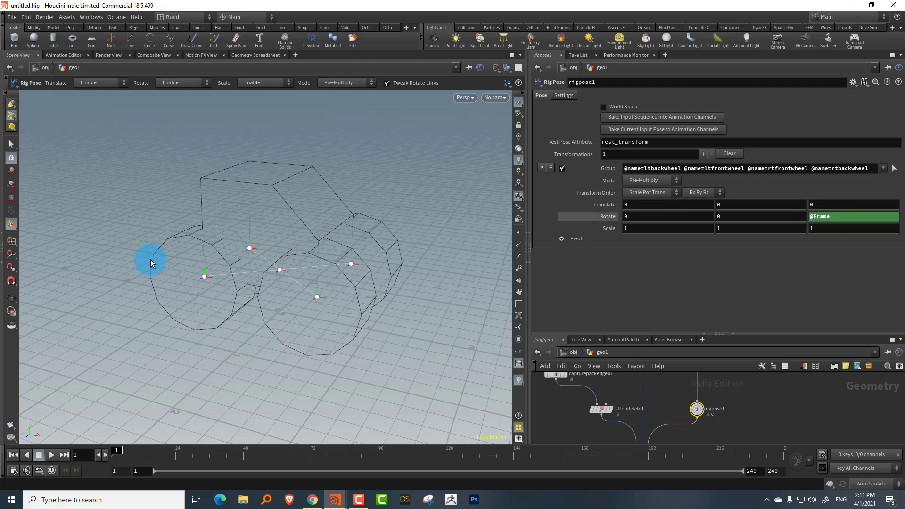
pyautogui.click(52, 455)
pyautogui.click(39, 454)
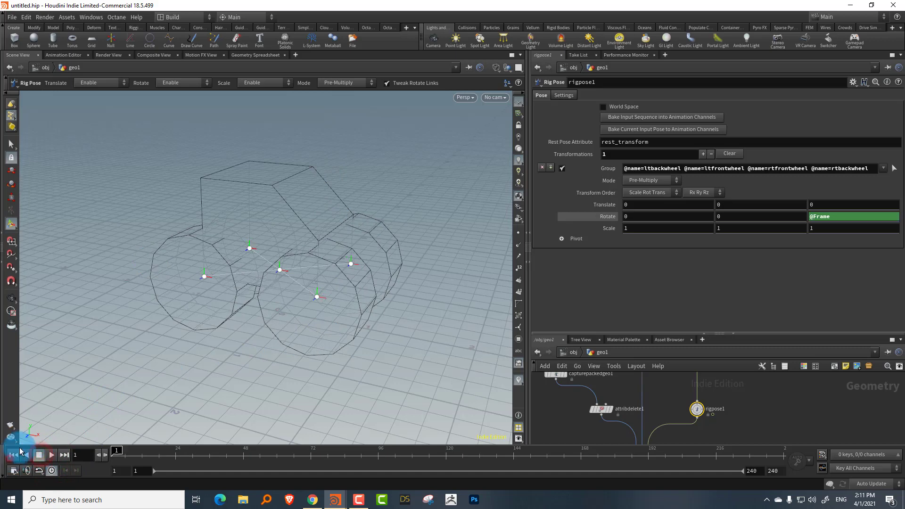
pyautogui.click(809, 222)
pyautogui.write('-')
pyautogui.press('Return')
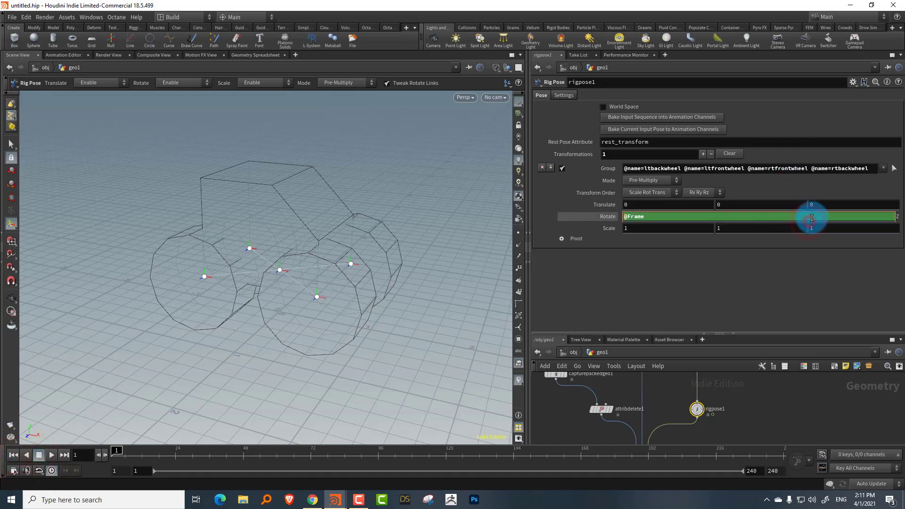
pyautogui.click(51, 455)
pyautogui.click(38, 455)
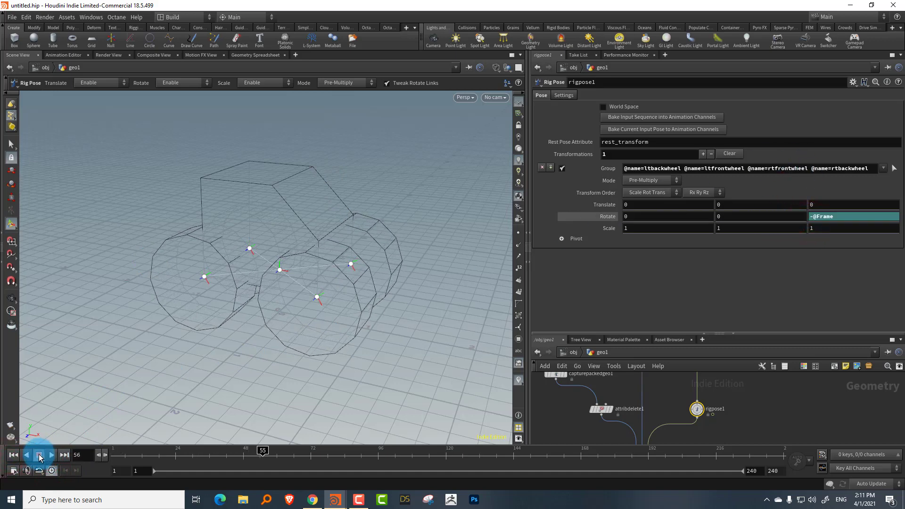
pyautogui.click(13, 455)
pyautogui.click(267, 240)
pyautogui.click(292, 269)
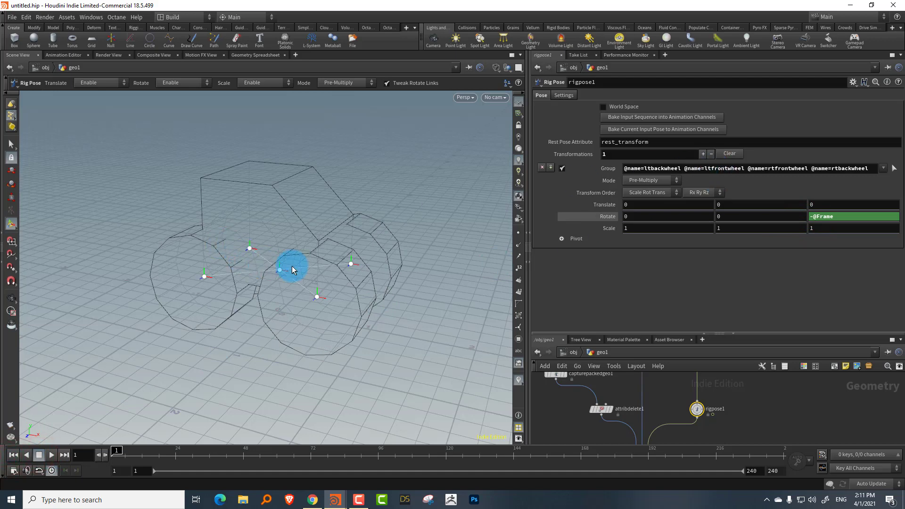
pyautogui.click(439, 300)
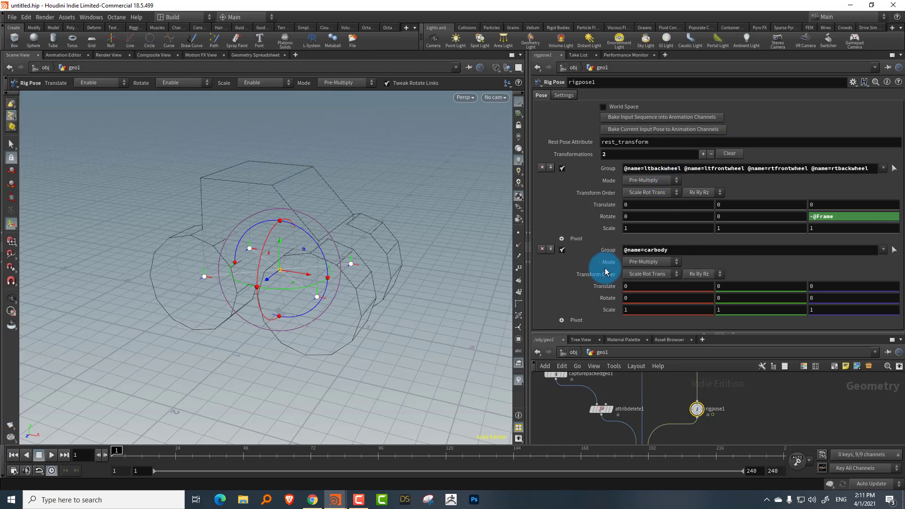
pyautogui.click(625, 288)
pyautogui.write('@Frame')
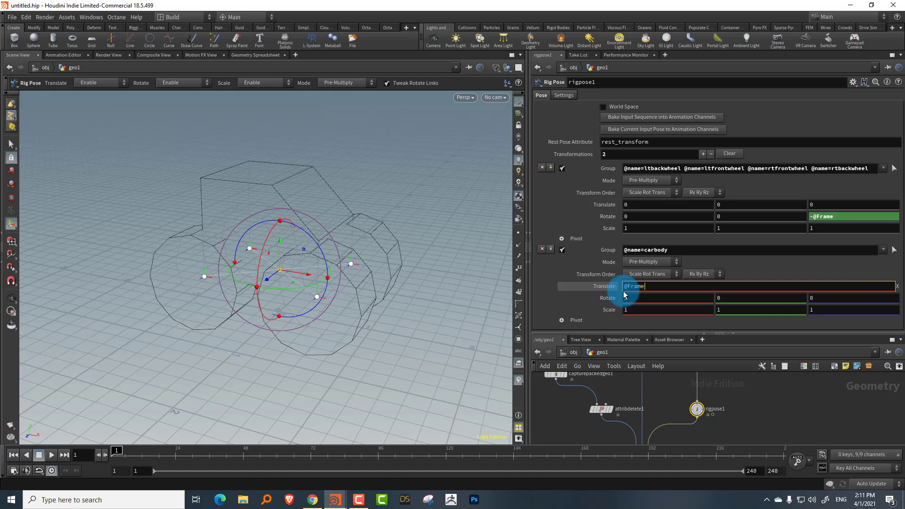
pyautogui.press('Return')
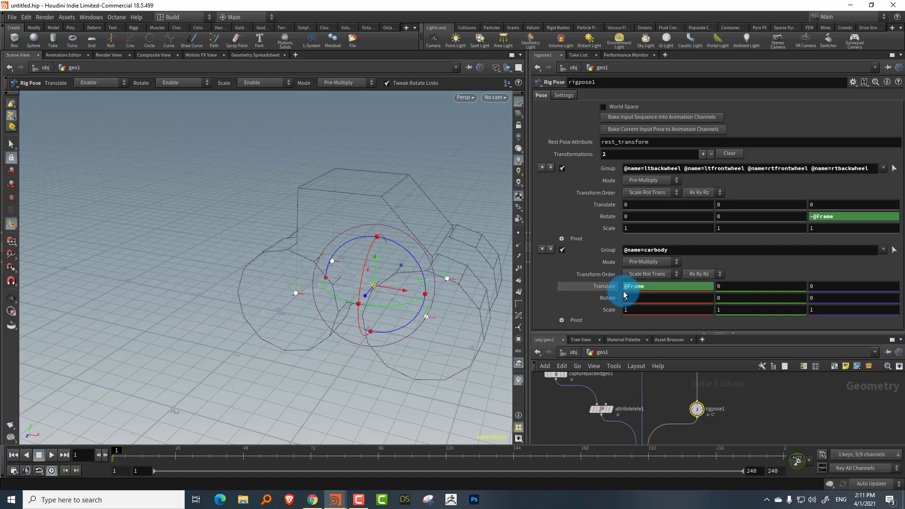
pyautogui.click(53, 454)
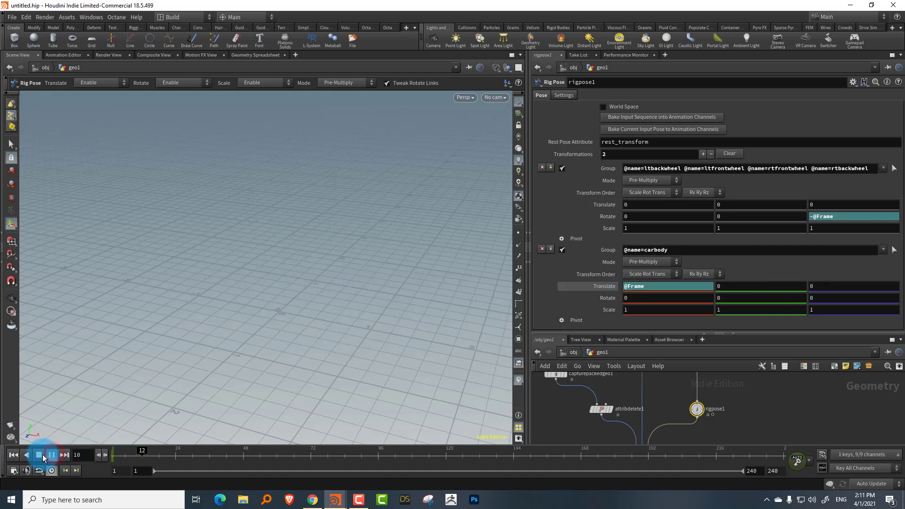
pyautogui.click(39, 454)
pyautogui.click(13, 454)
pyautogui.click(646, 289)
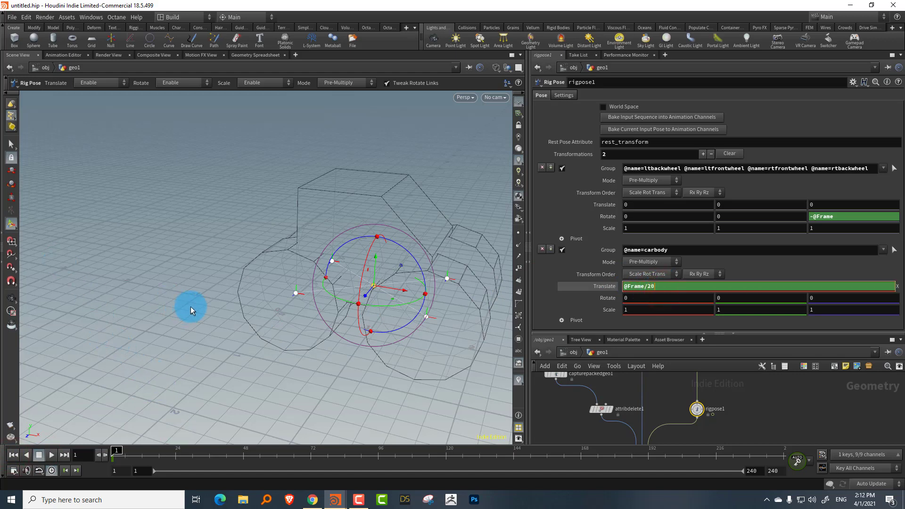
pyautogui.press('Return')
pyautogui.click(50, 454)
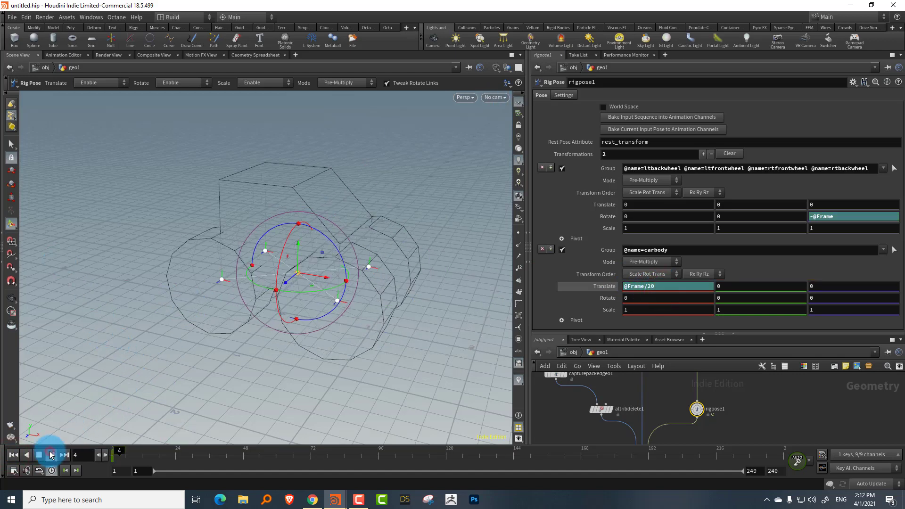
pyautogui.click(39, 455)
pyautogui.click(14, 454)
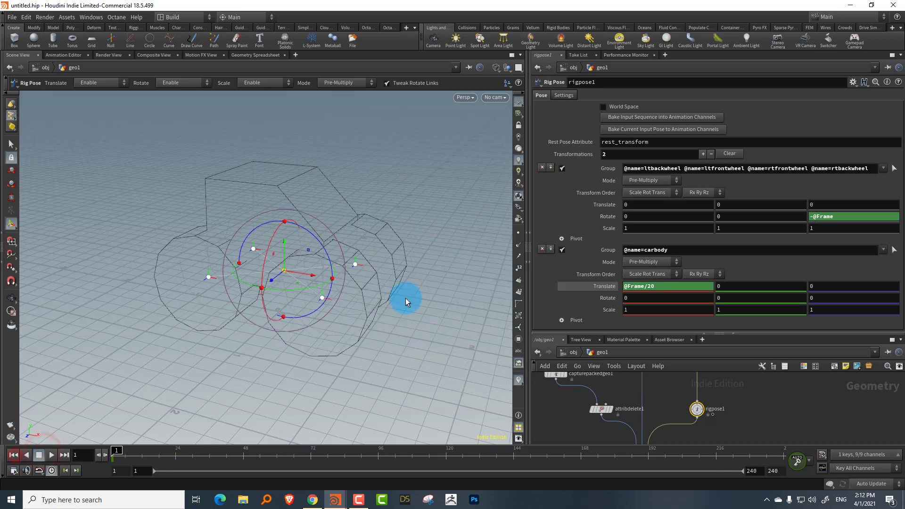
pyautogui.click(852, 217)
pyautogui.click(108, 470)
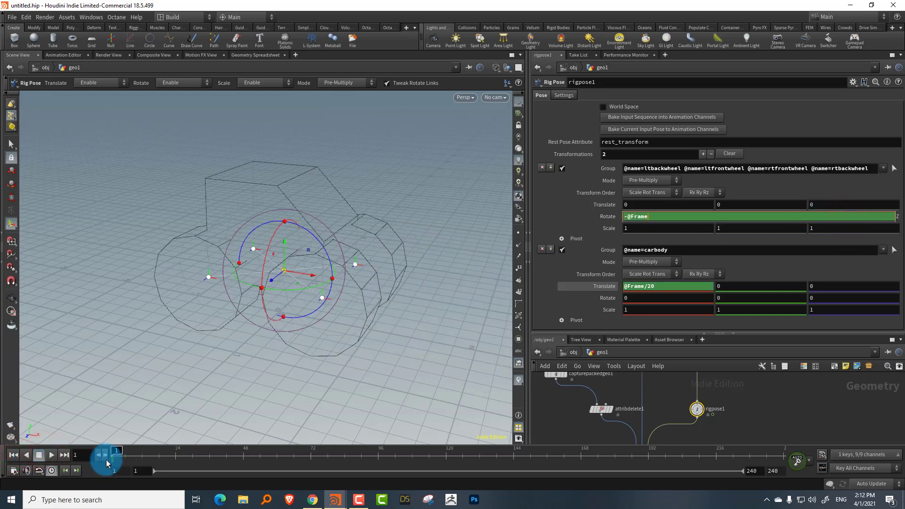
pyautogui.write('85')
pyautogui.press('Return')
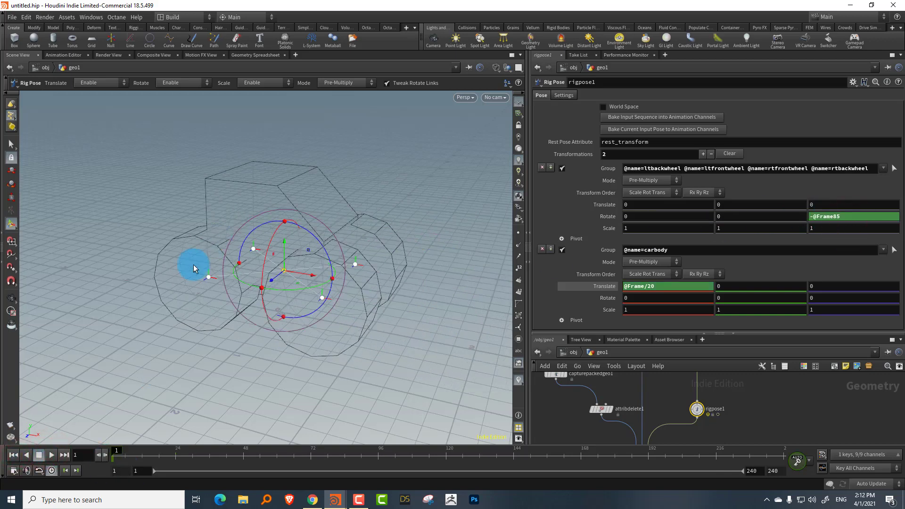
pyautogui.moveTo(299, 216); pyautogui.dragTo(57, 457, button='right')
pyautogui.click(55, 455)
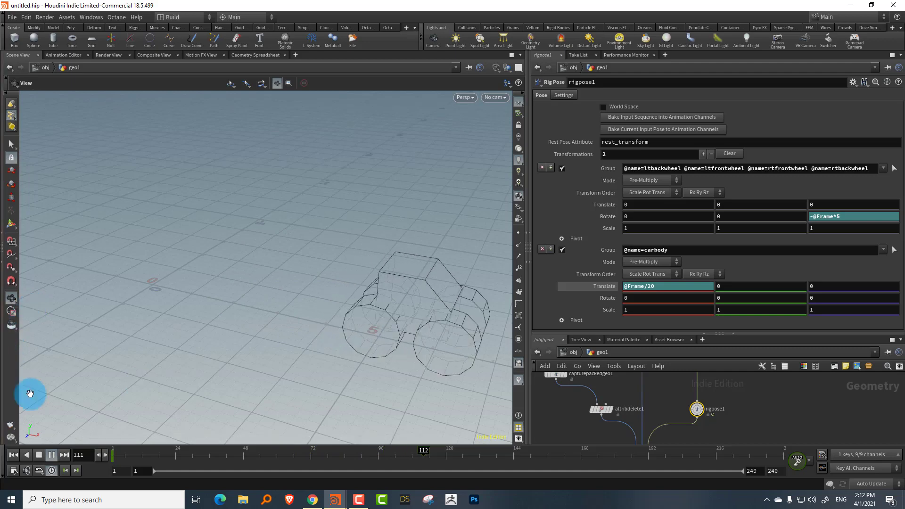
pyautogui.click(39, 454)
pyautogui.click(13, 454)
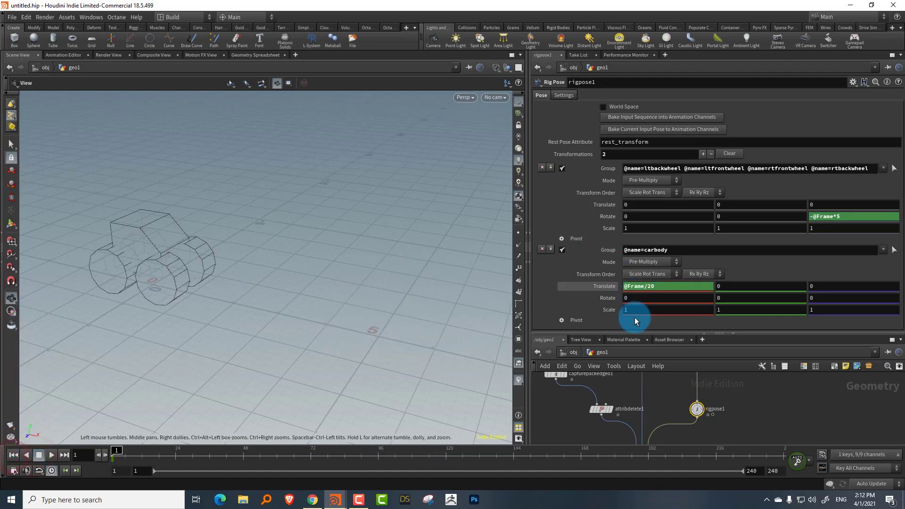
# - Enlarge the network editor upward and widen the parameter and network panes against the viewport
pyautogui.moveTo(644, 333); pyautogui.dragTo(645, 259)
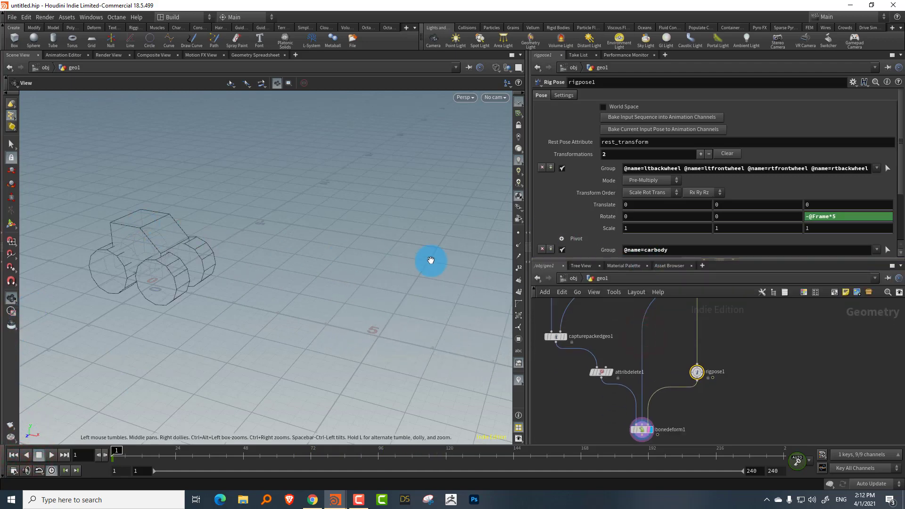
pyautogui.moveTo(274, 280); pyautogui.dragTo(292, 271)
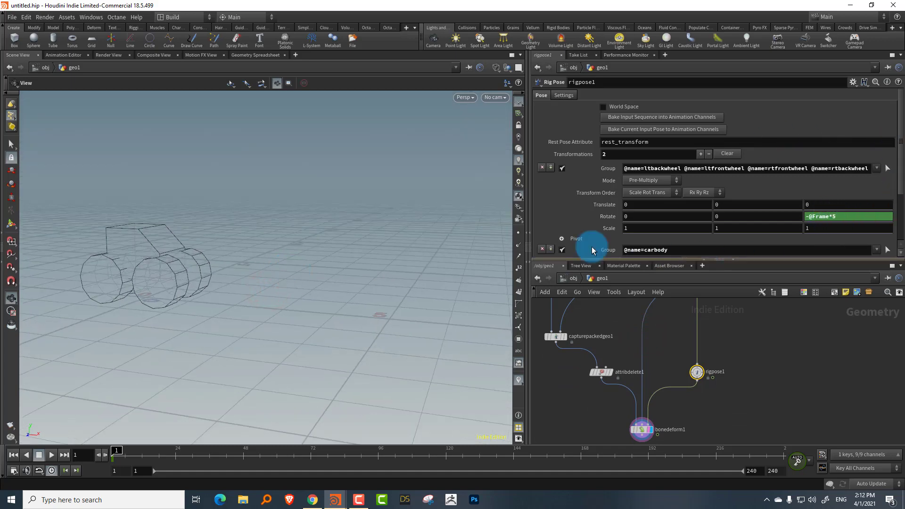
pyautogui.moveTo(536, 230); pyautogui.dragTo(485, 238)
pyautogui.click(179, 262)
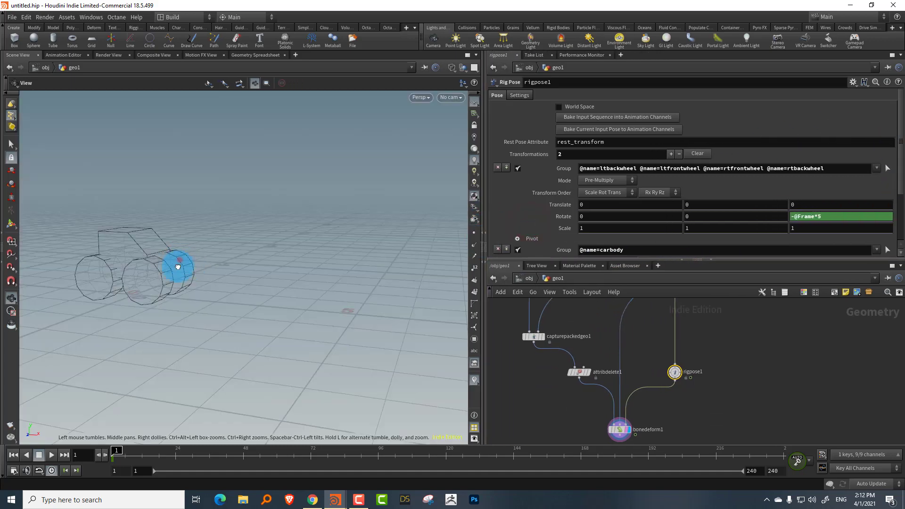
# - Play the animation to check the moving car and its spinning wheels, and return to frame 1
pyautogui.click(52, 454)
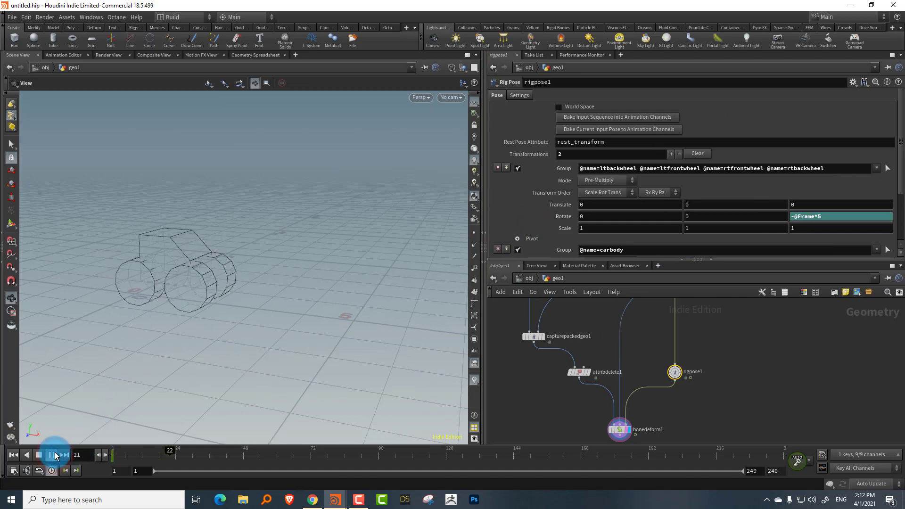
pyautogui.click(39, 454)
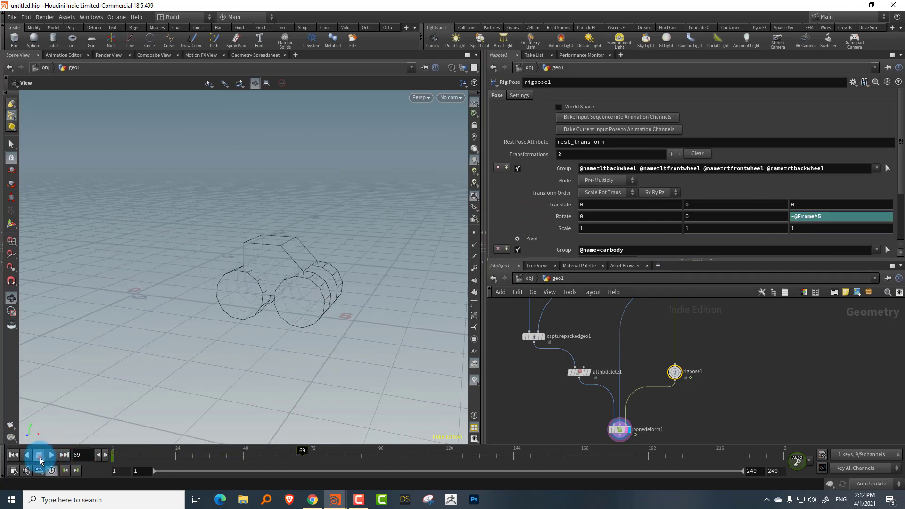
pyautogui.click(14, 454)
pyautogui.moveTo(137, 264); pyautogui.dragTo(151, 215)
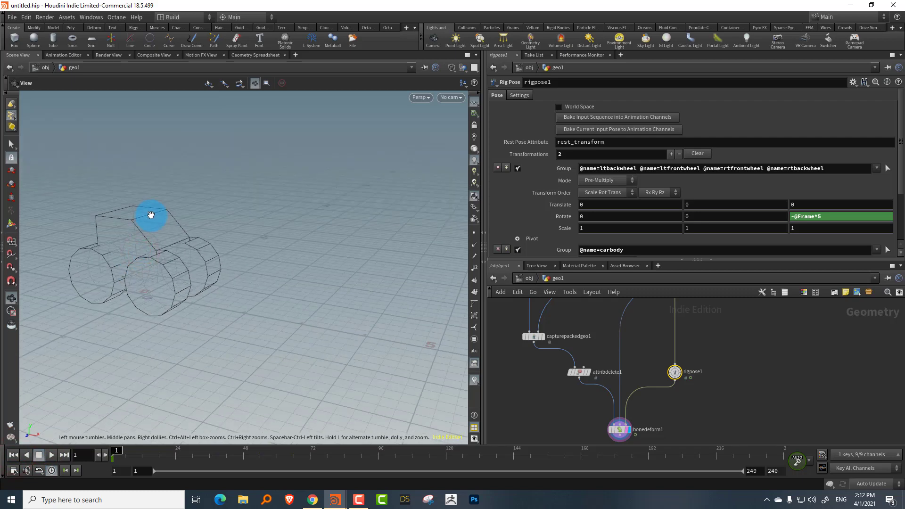